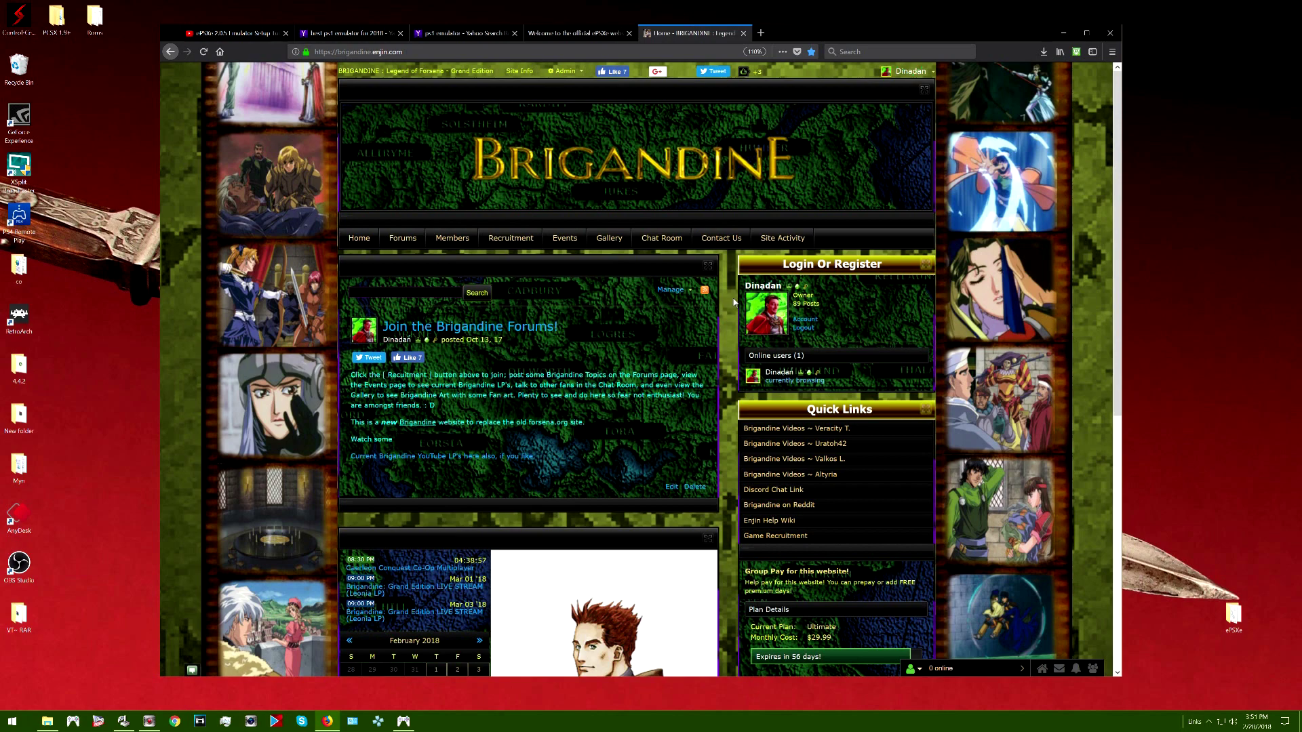
# Look over the Brigandine home page, including the announcement, event calendar, quick links and shoutbox.
pyautogui.scroll(-3, 730, 305)
pyautogui.scroll(3, 730, 301)
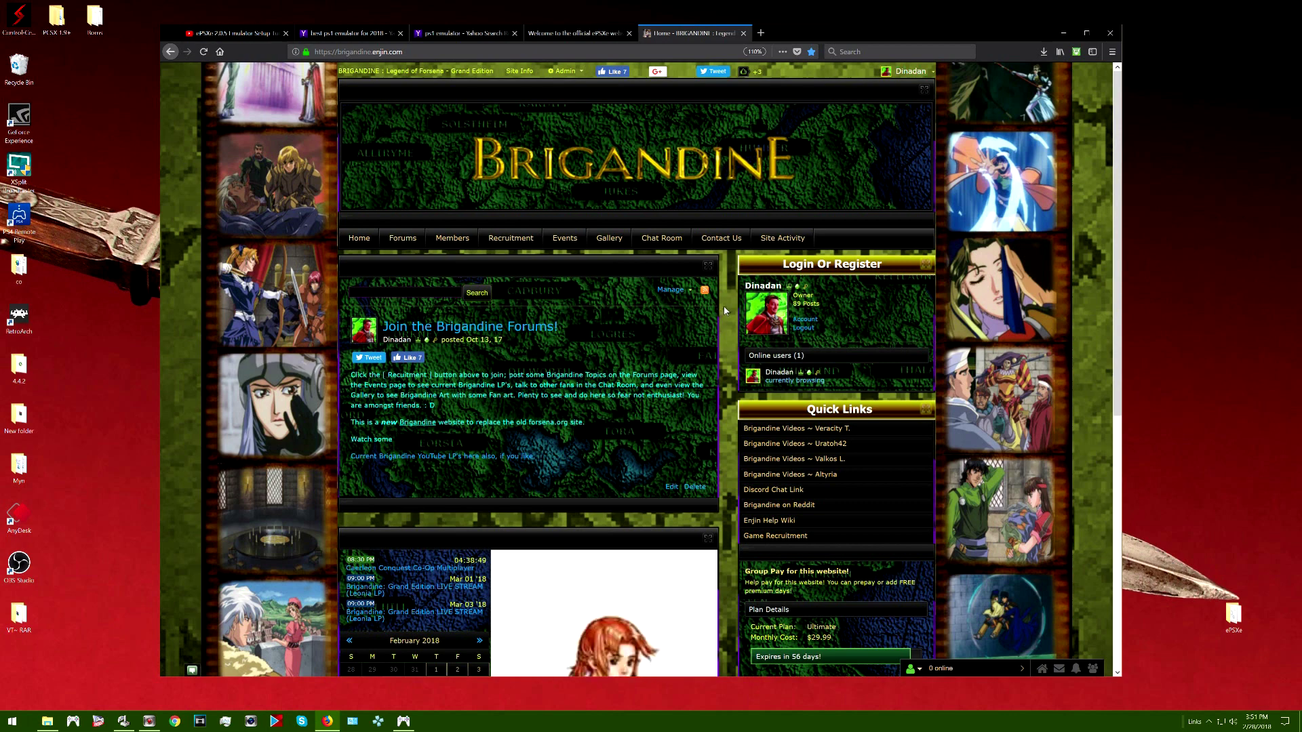
pyautogui.scroll(-1, 724, 311)
pyautogui.scroll(-1, 725, 311)
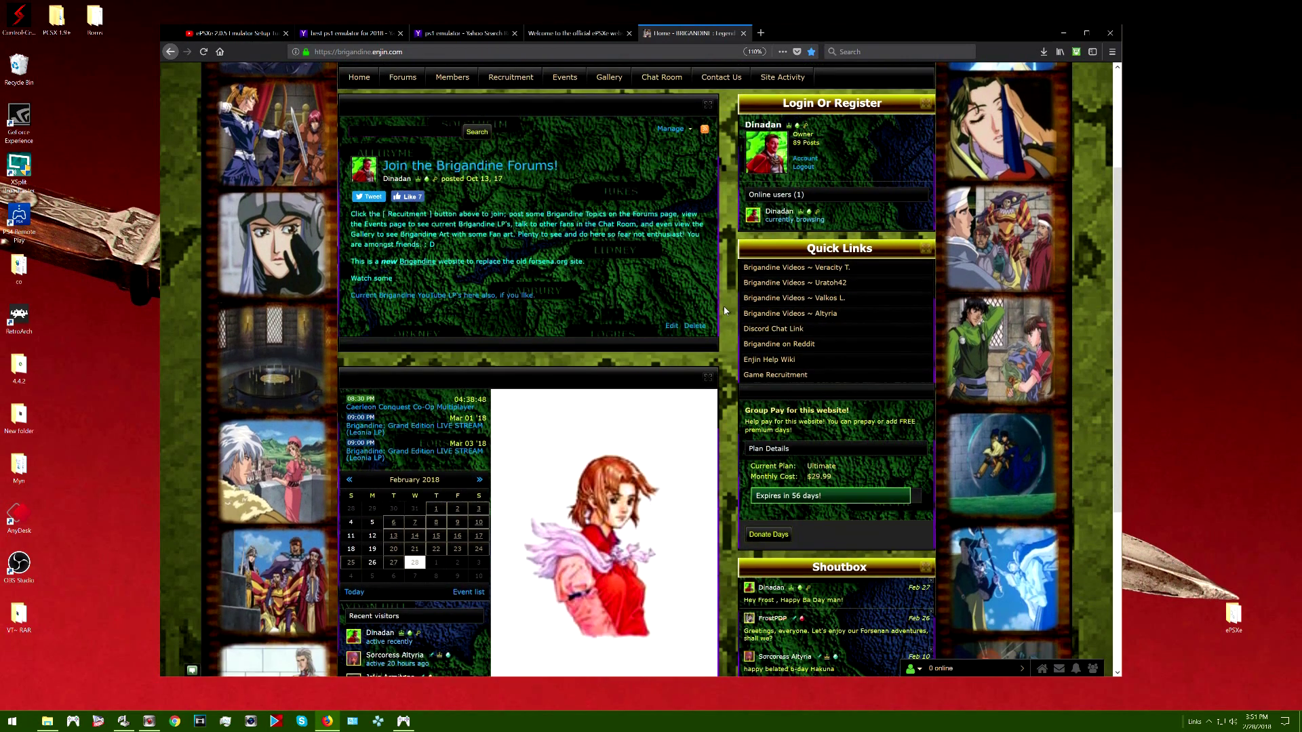
pyautogui.scroll(-2, 724, 310)
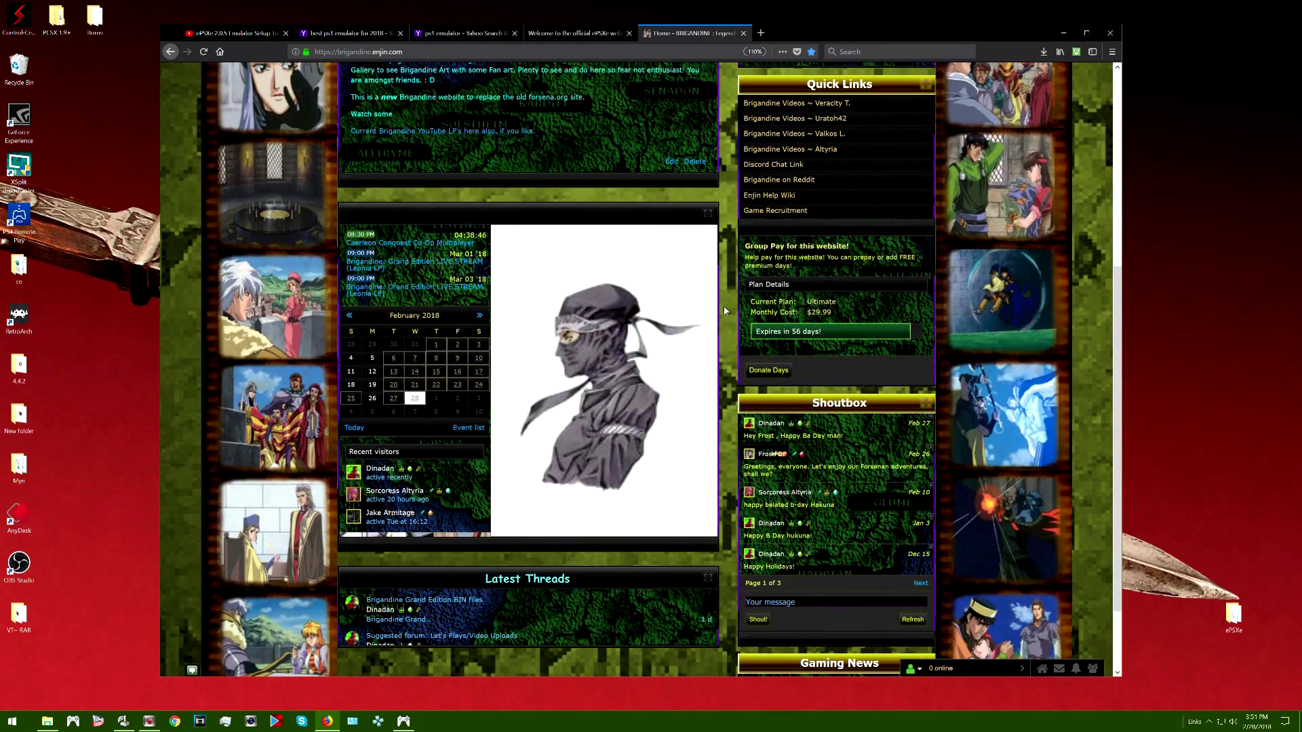
pyautogui.scroll(4, 723, 306)
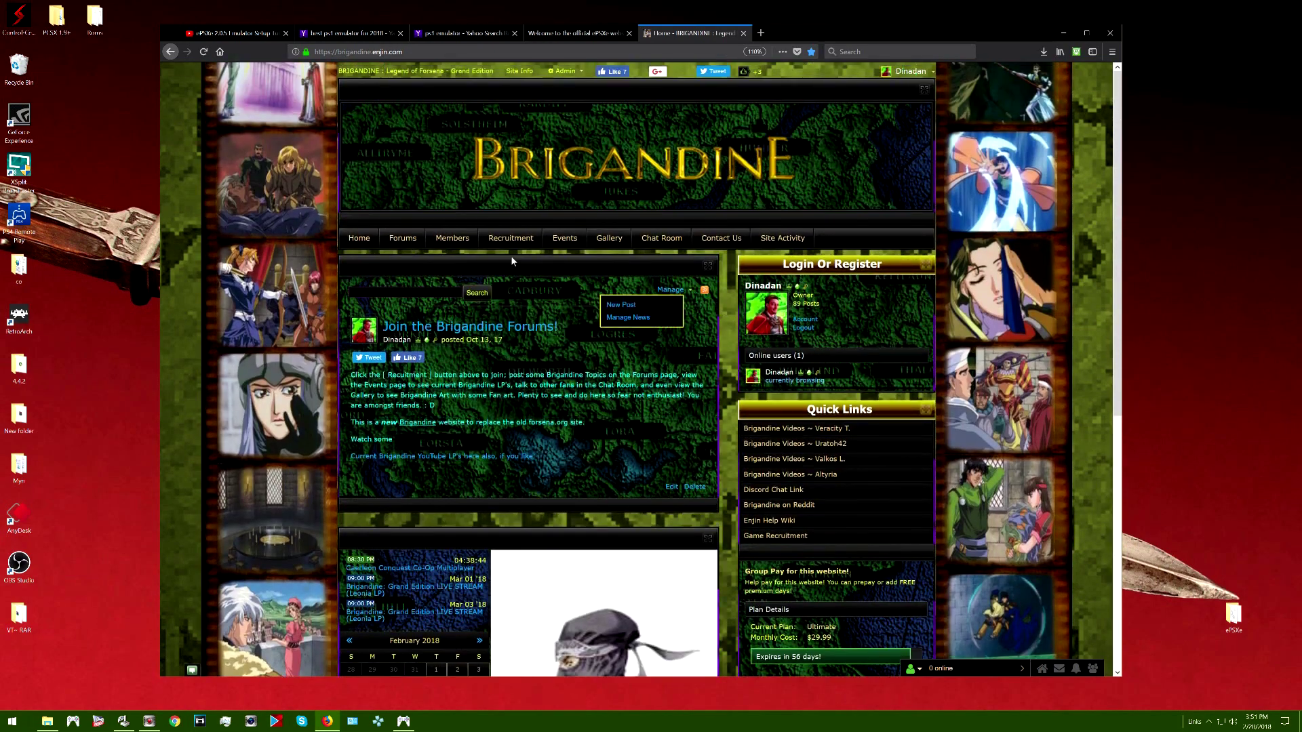
# Open the "Brigandine Grand Edition BIN files" thread in the Brigandine Grand Edition forum.
pyautogui.click(400, 240)
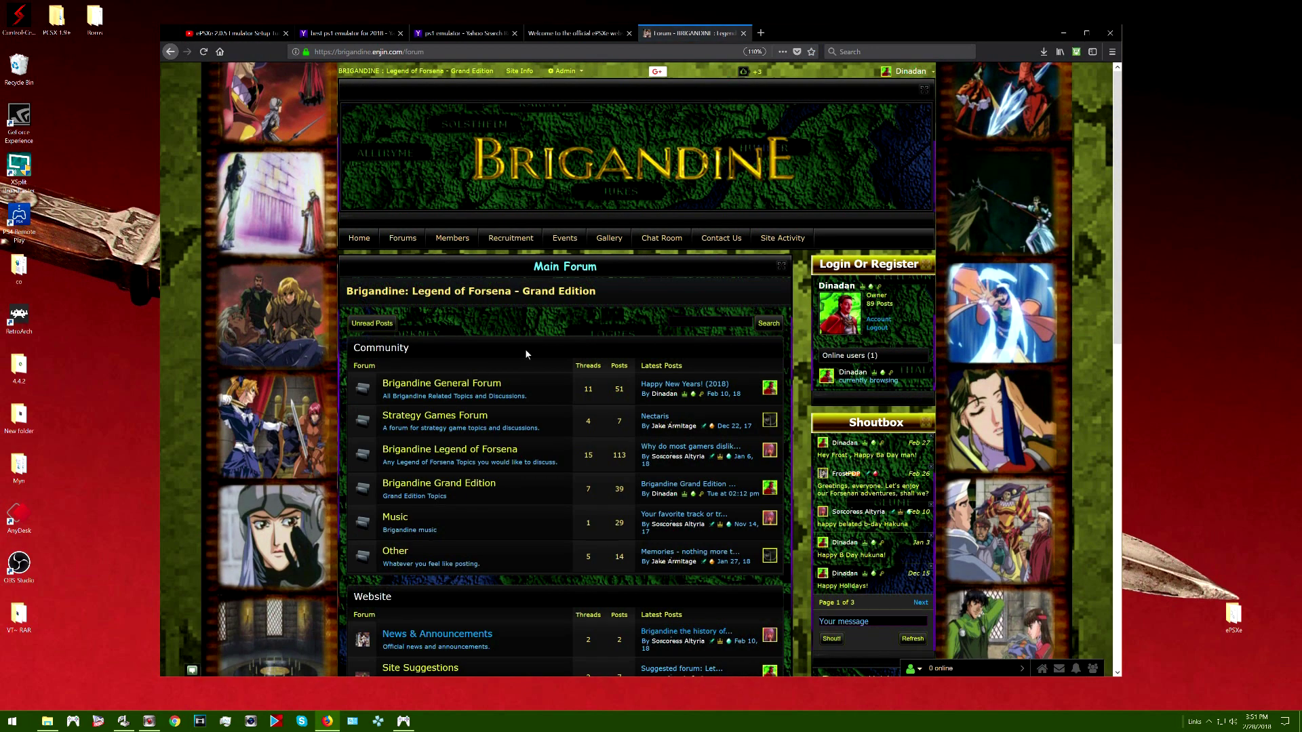
pyautogui.click(467, 490)
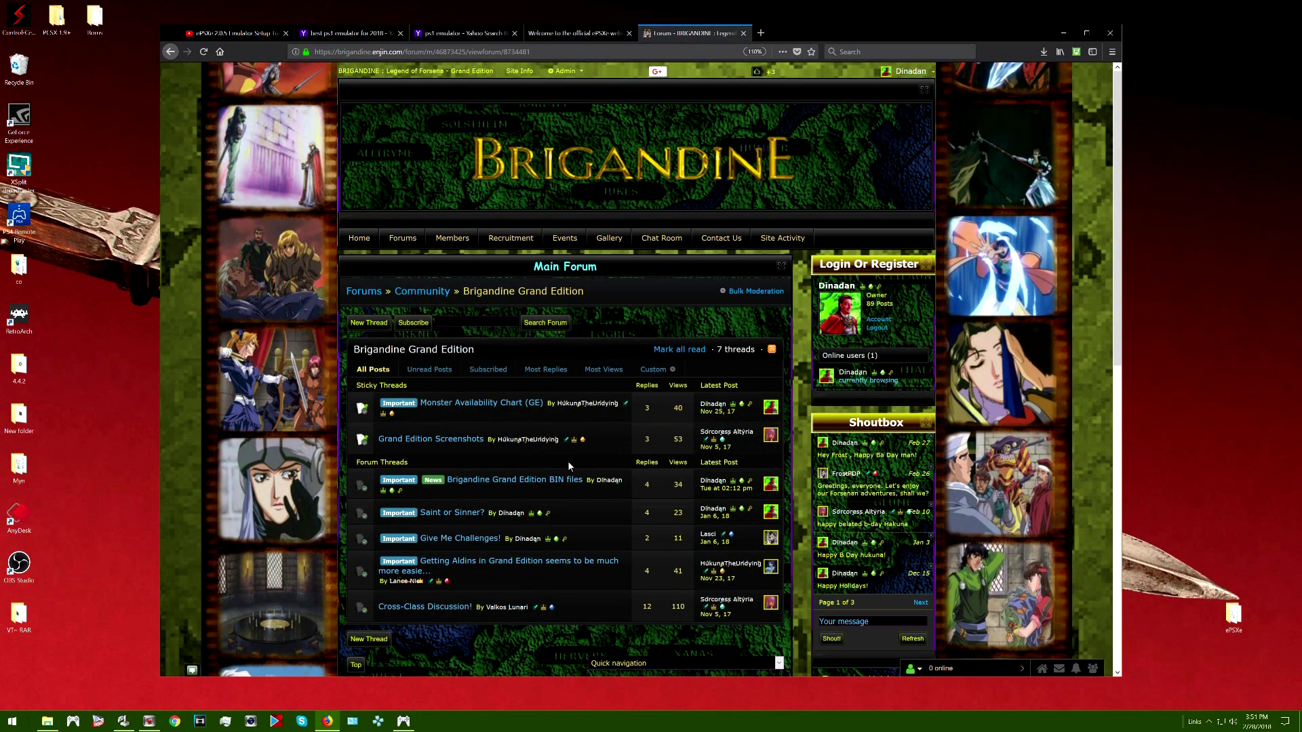
pyautogui.moveTo(540, 487)
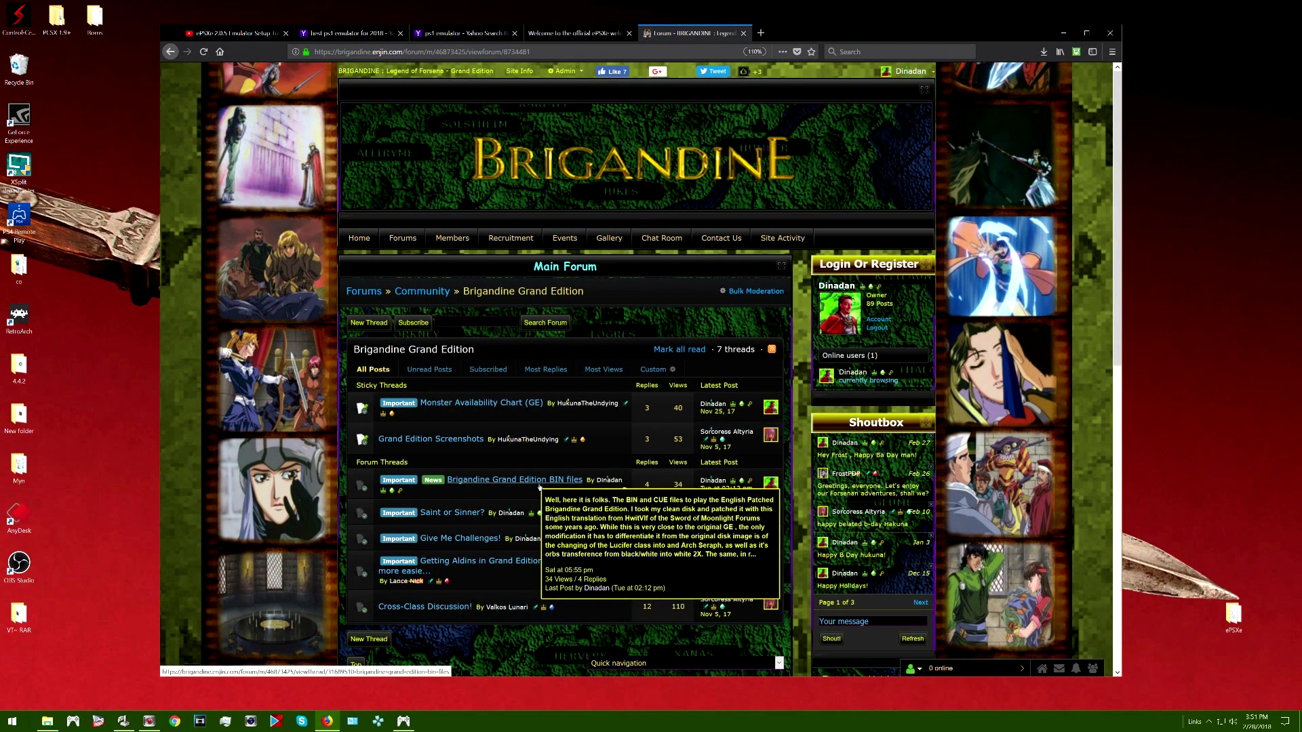
pyautogui.click(540, 486)
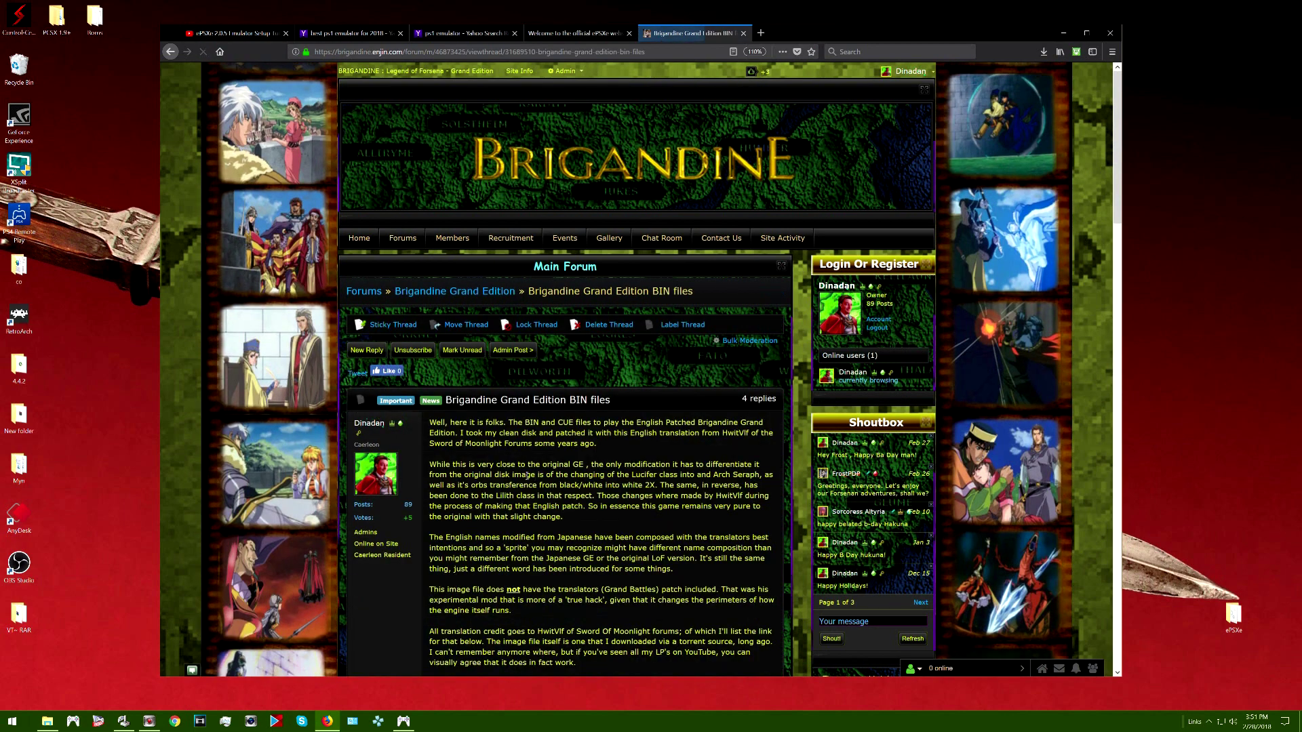
# Read the opening post of the BIN files thread, including the CD 1 and CD 2 links and the attached CUE files.
pyautogui.scroll(-5, 556, 480)
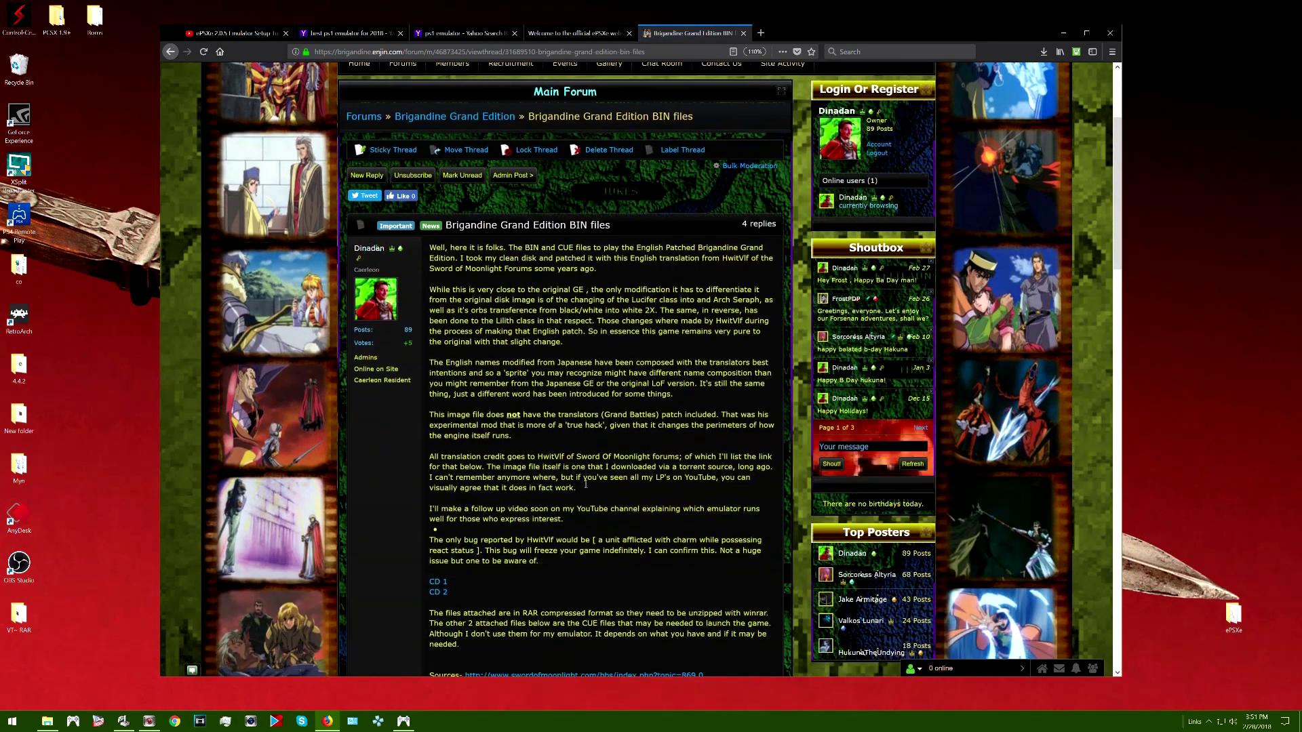
pyautogui.scroll(-2, 586, 484)
pyautogui.scroll(-2, 585, 484)
pyautogui.scroll(2, 586, 484)
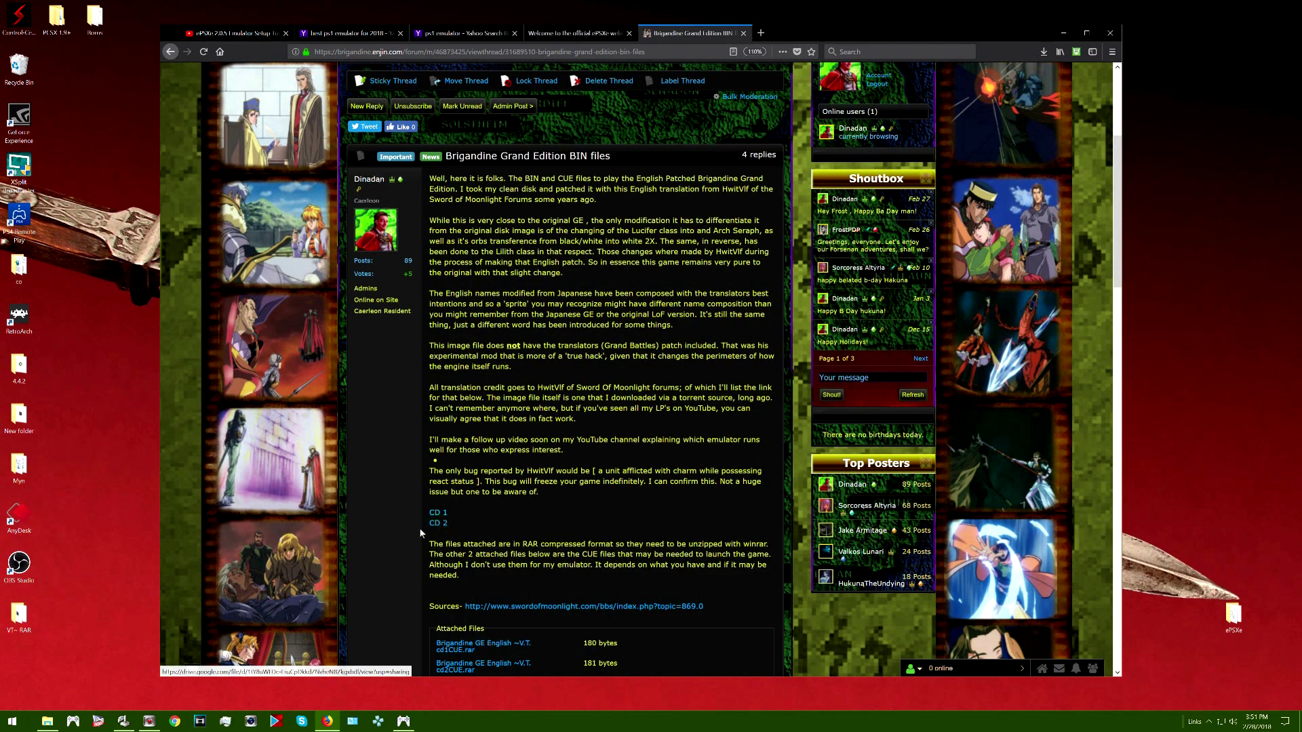
pyautogui.scroll(-2, 419, 527)
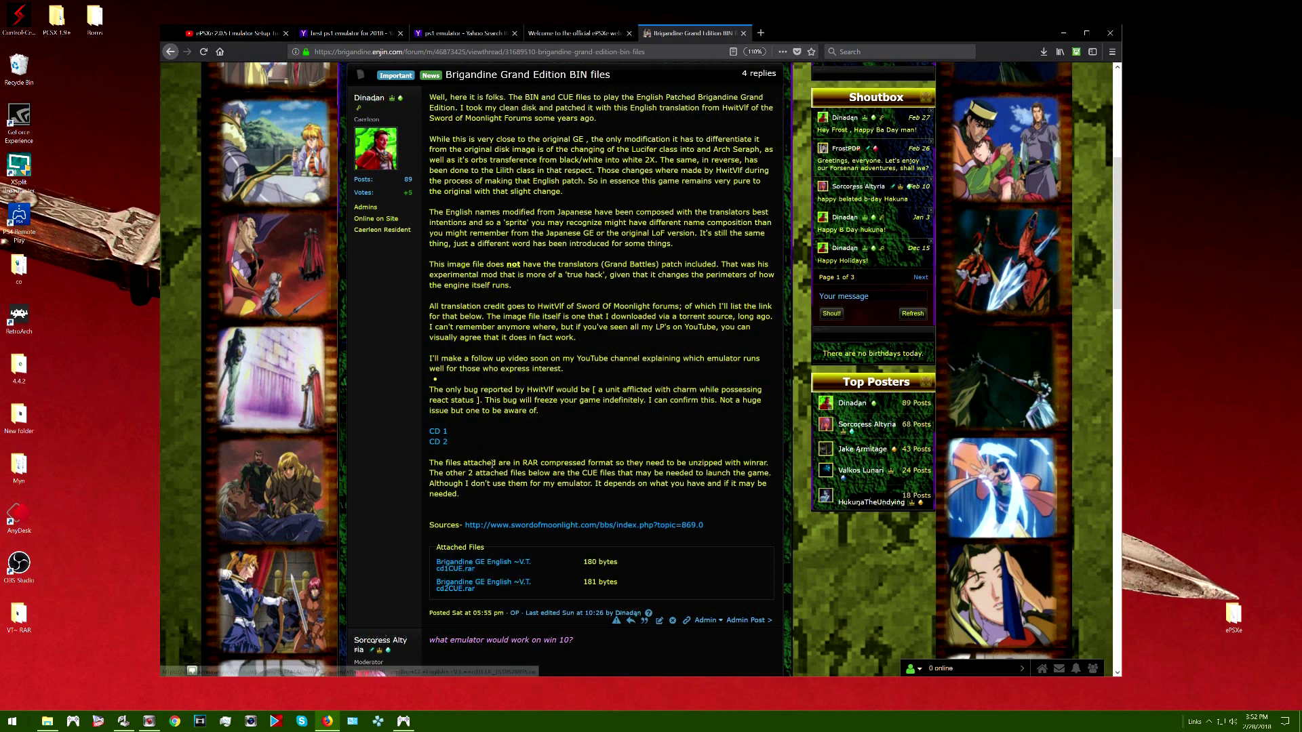
pyautogui.scroll(3, 609, 461)
pyautogui.scroll(-1, 464, 589)
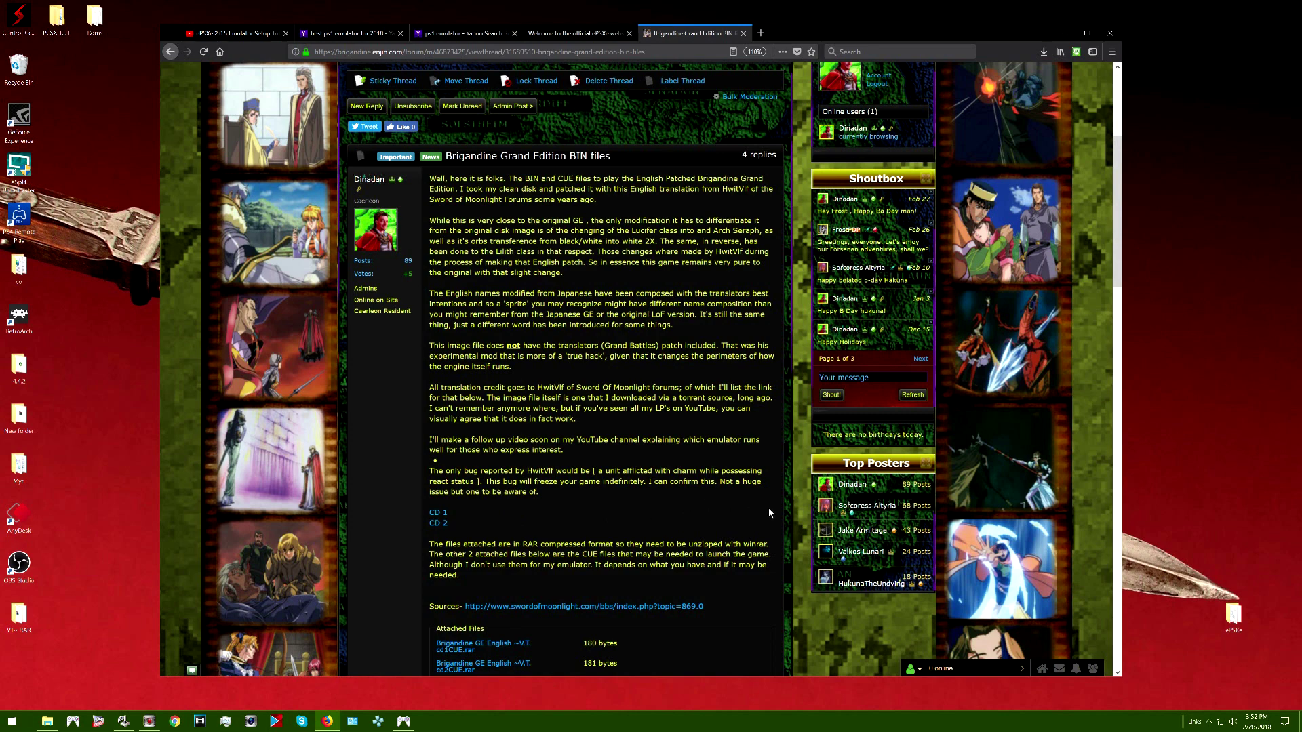
pyautogui.scroll(2, 768, 508)
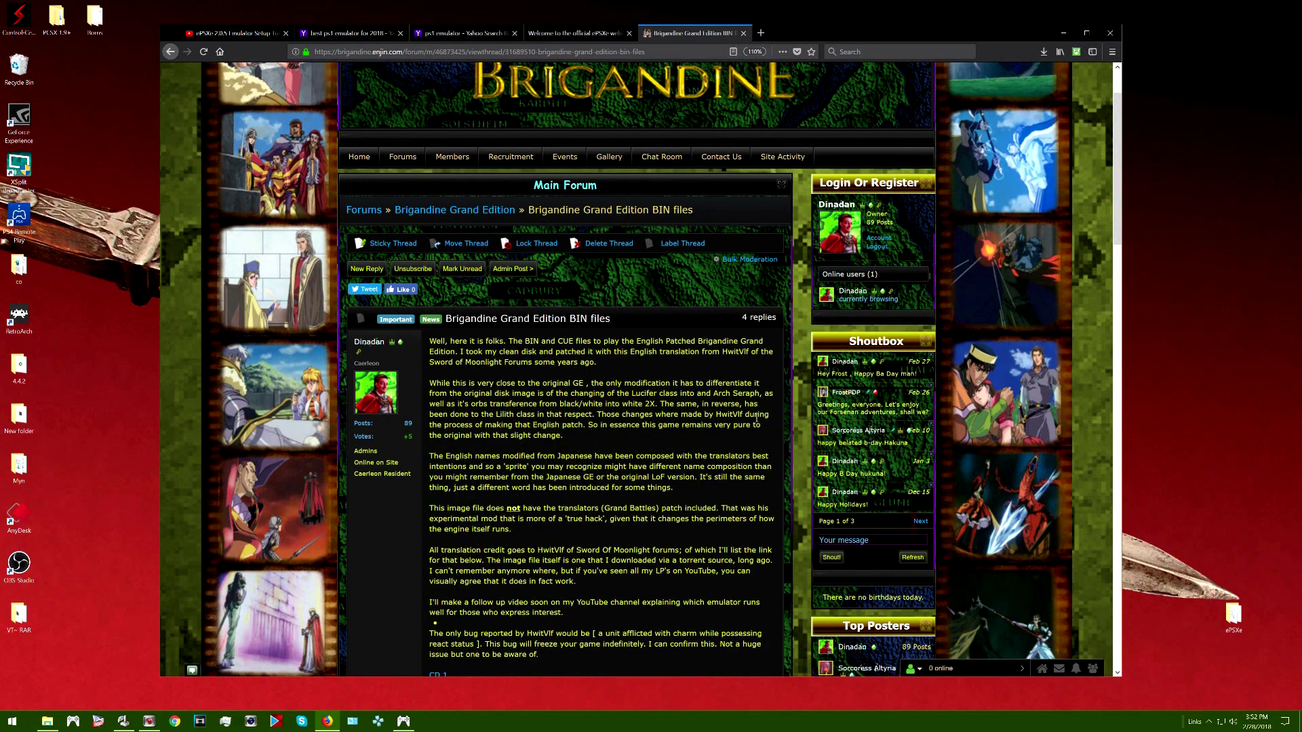
pyautogui.scroll(2, 627, 360)
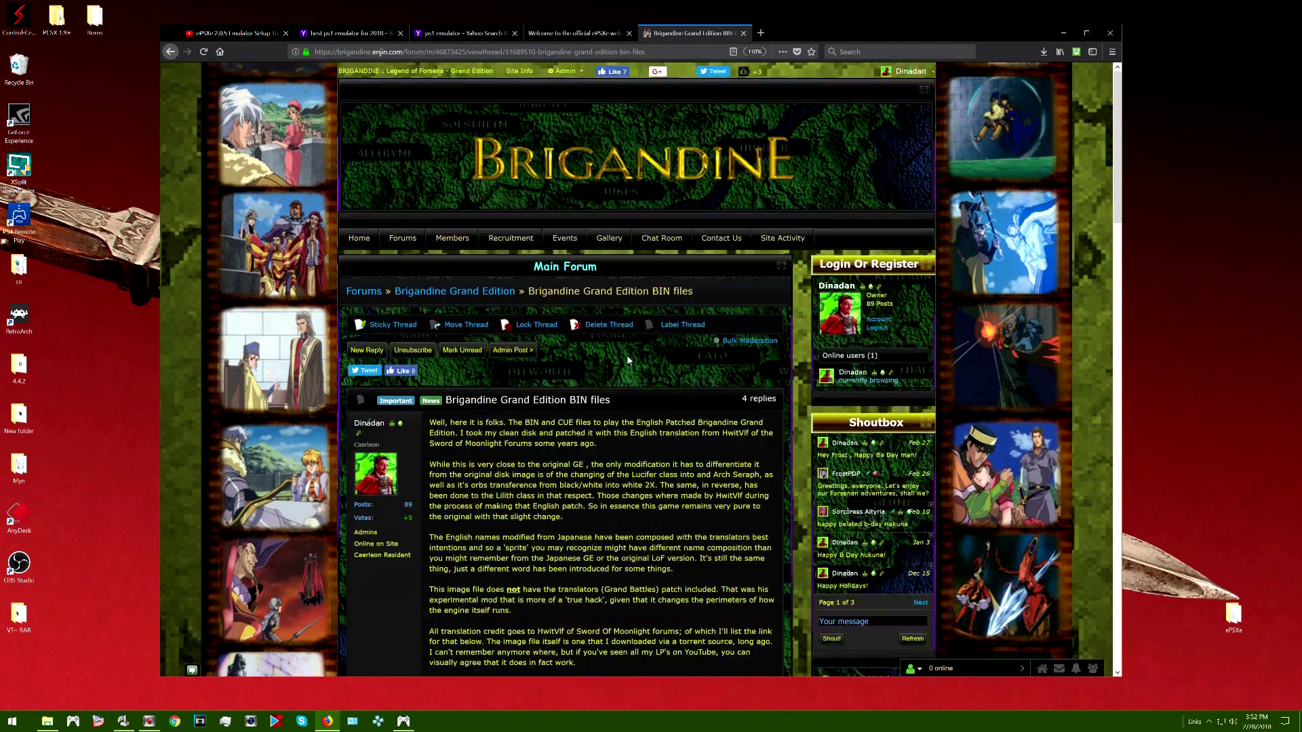
# Return through the forum index to the site's home page and open the Recruitment form.
pyautogui.click(374, 293)
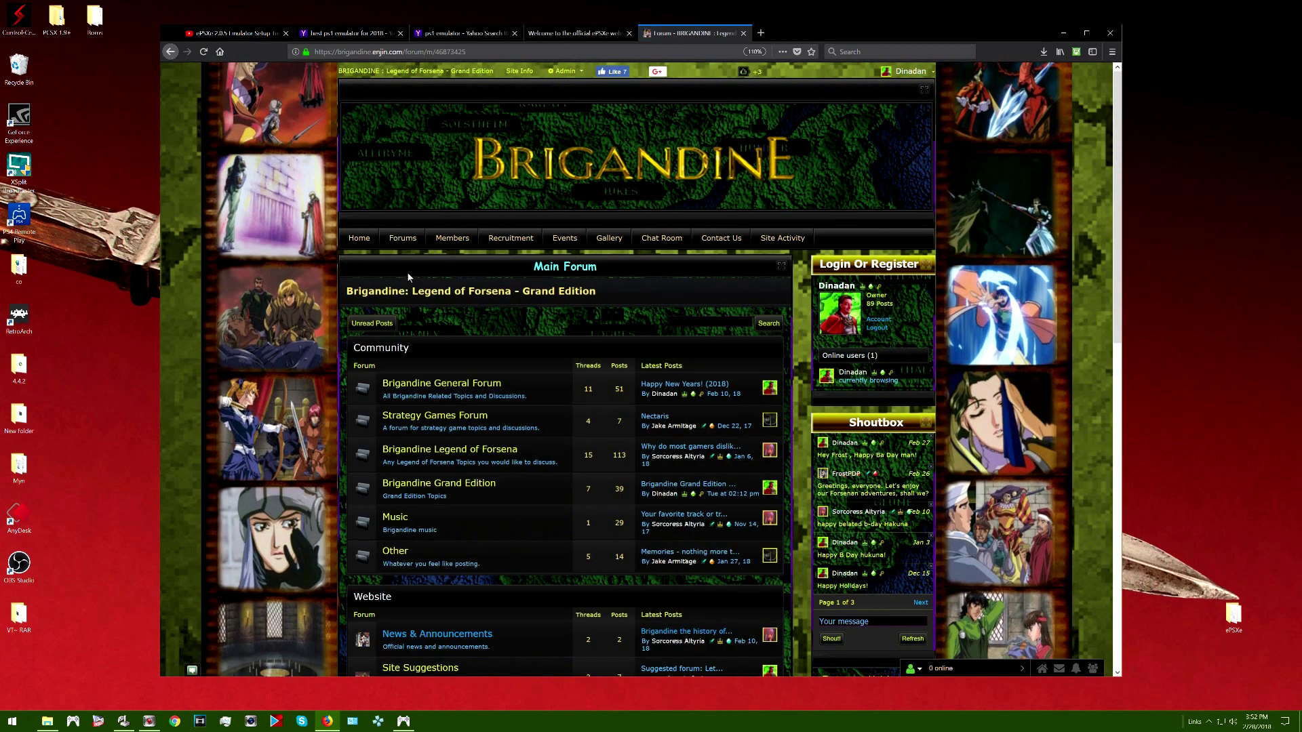
pyautogui.click(362, 238)
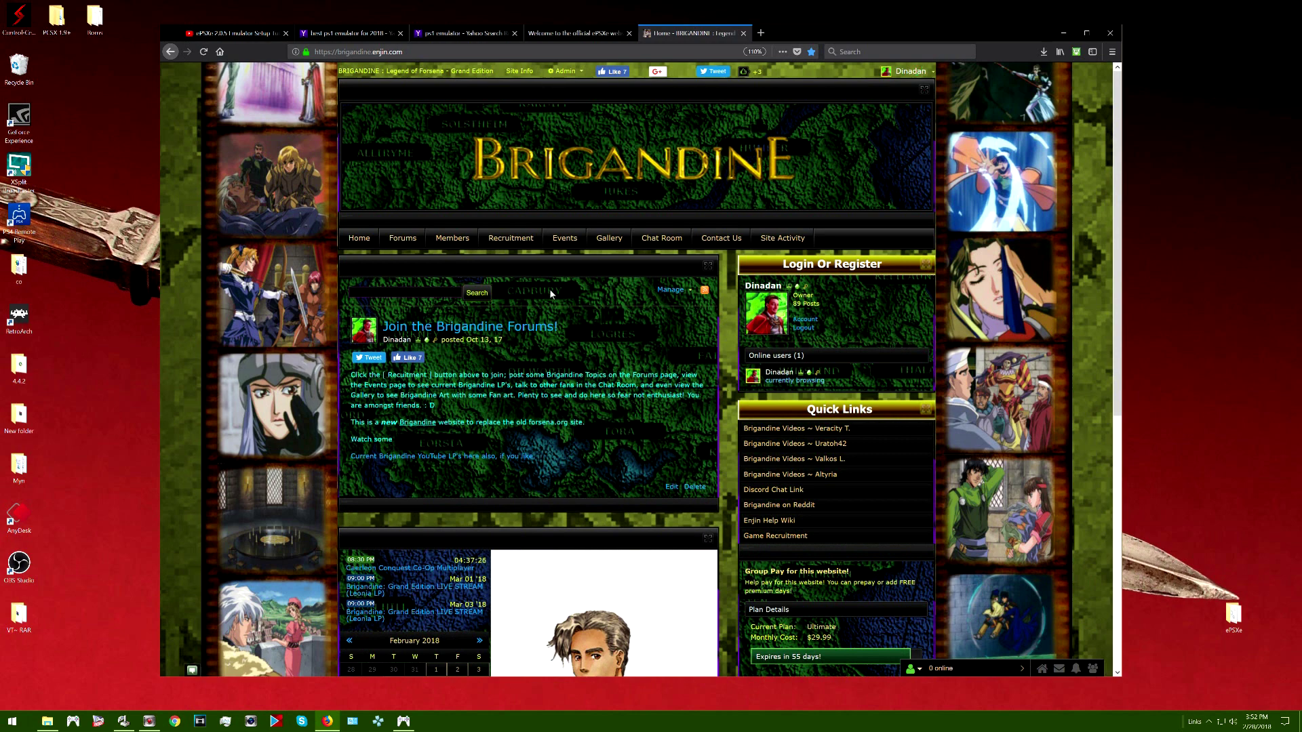
pyautogui.click(509, 239)
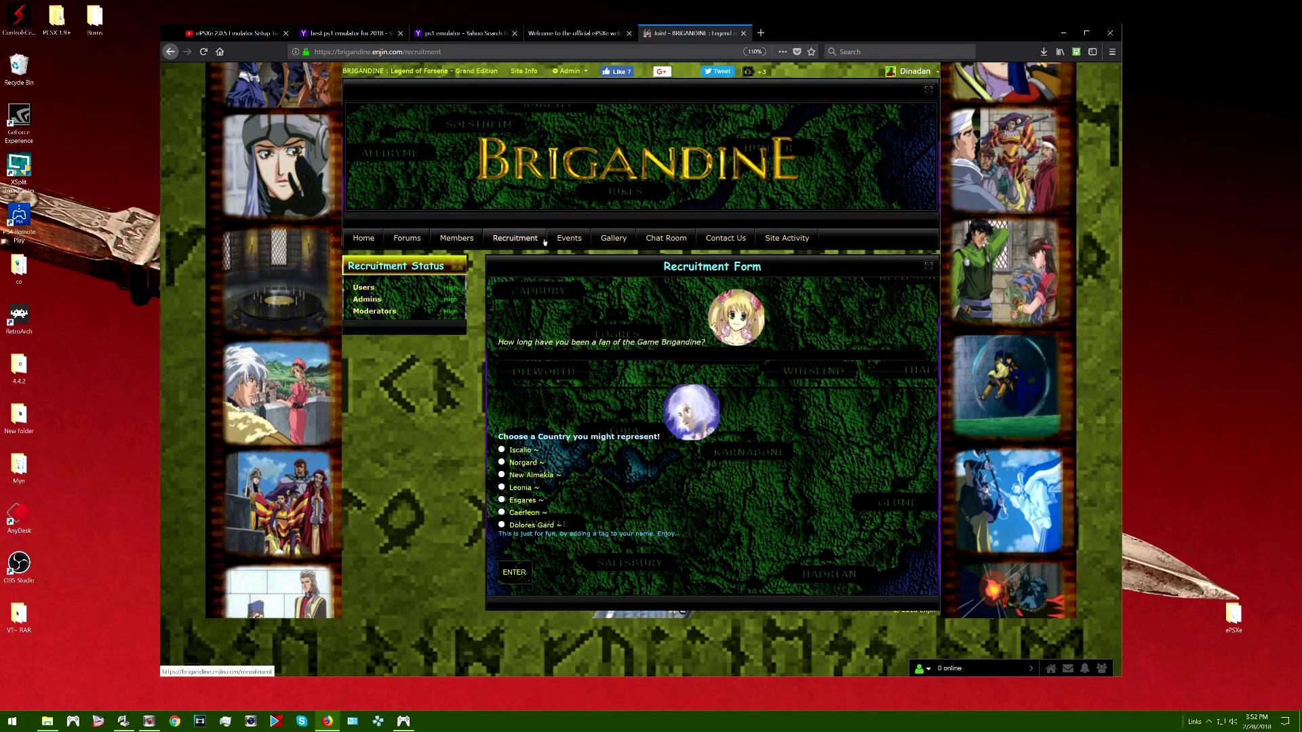
# Open the site's Events page and look over the February 2018 calendar.
pyautogui.click(569, 238)
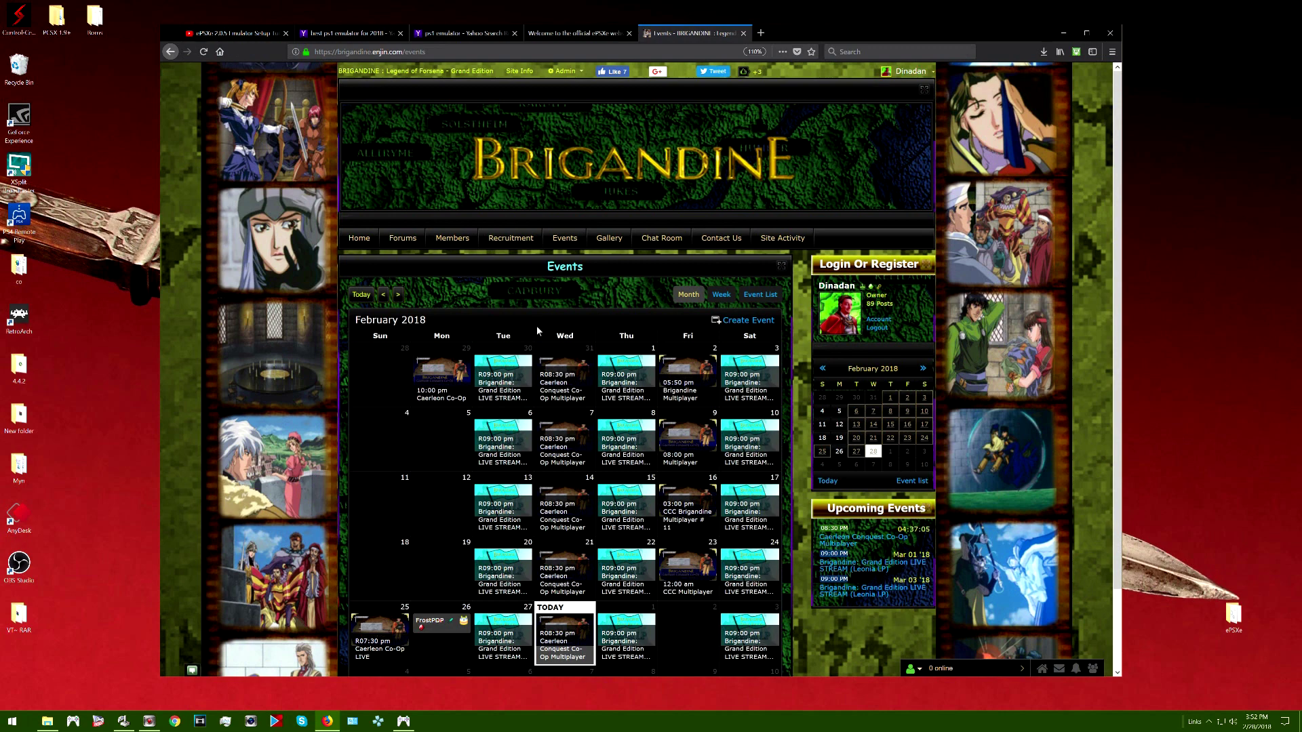
pyautogui.scroll(-2, 536, 325)
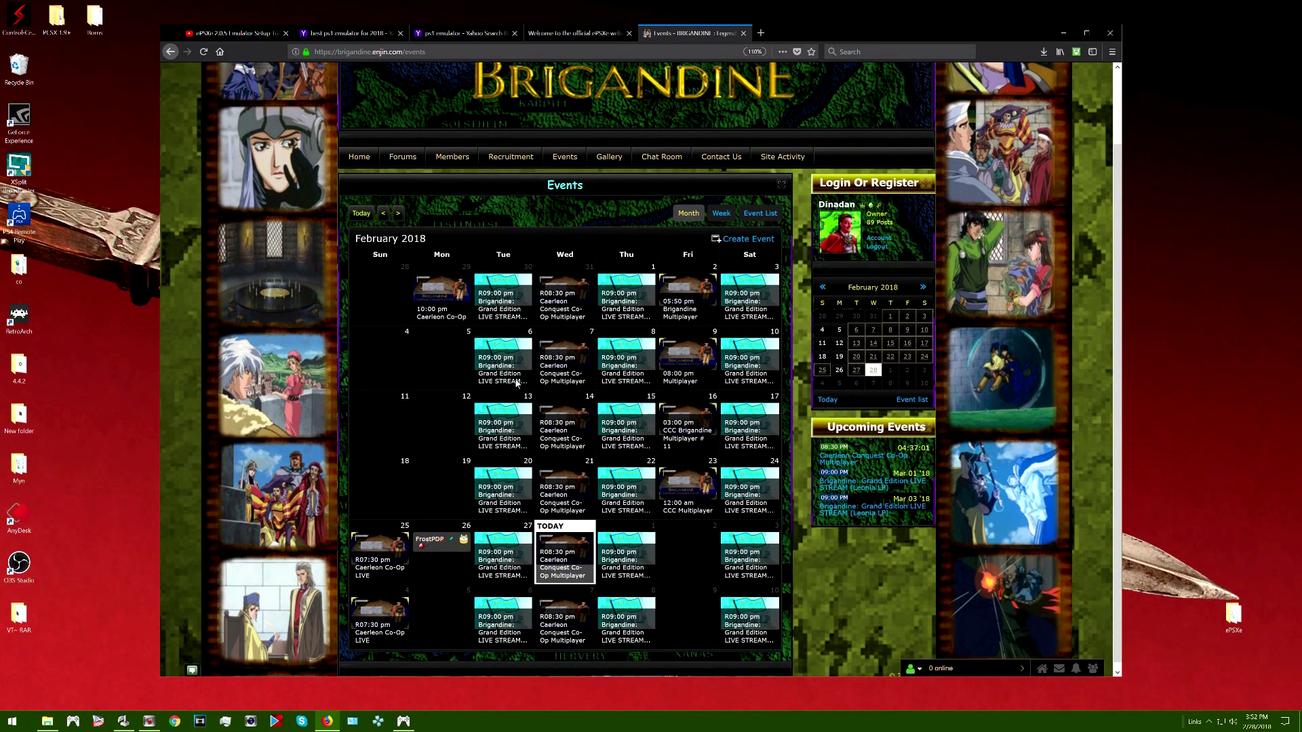
pyautogui.scroll(2, 549, 365)
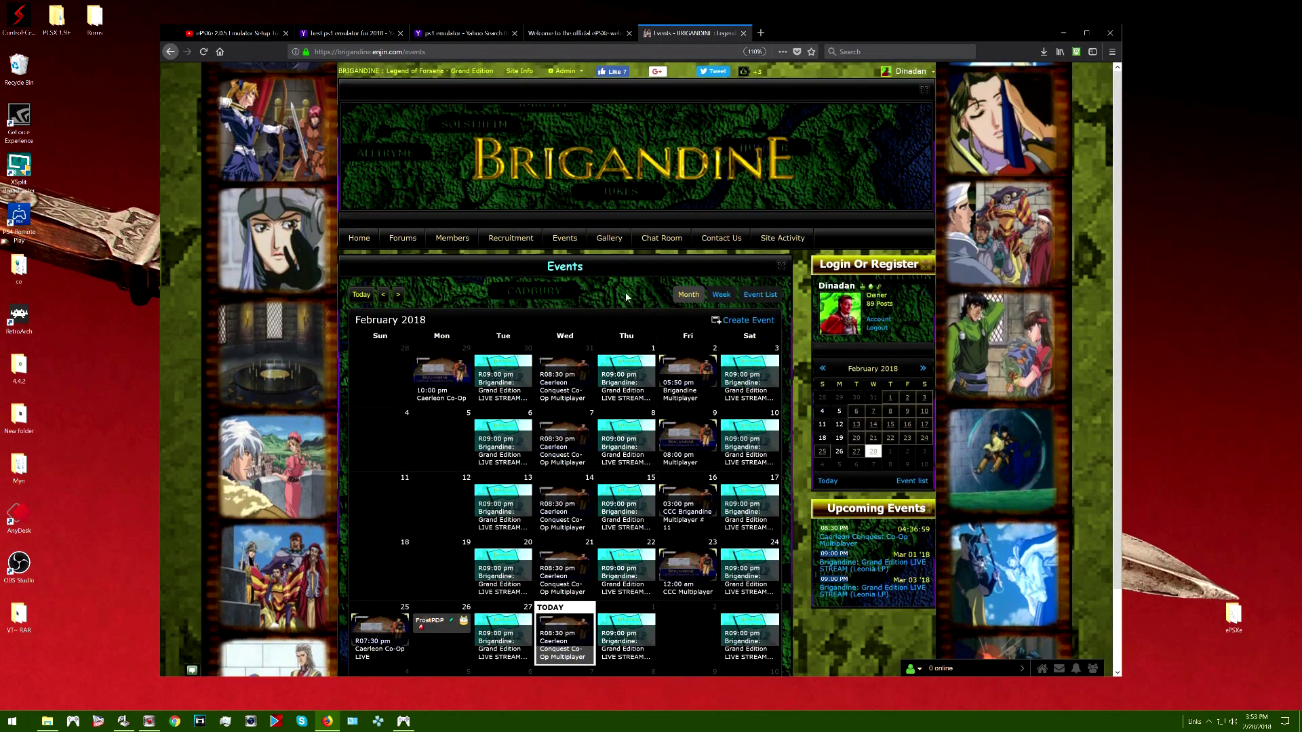
# Open the Castle Map Grid album in the Gallery and browse its hexagonal castle maps.
pyautogui.click(621, 240)
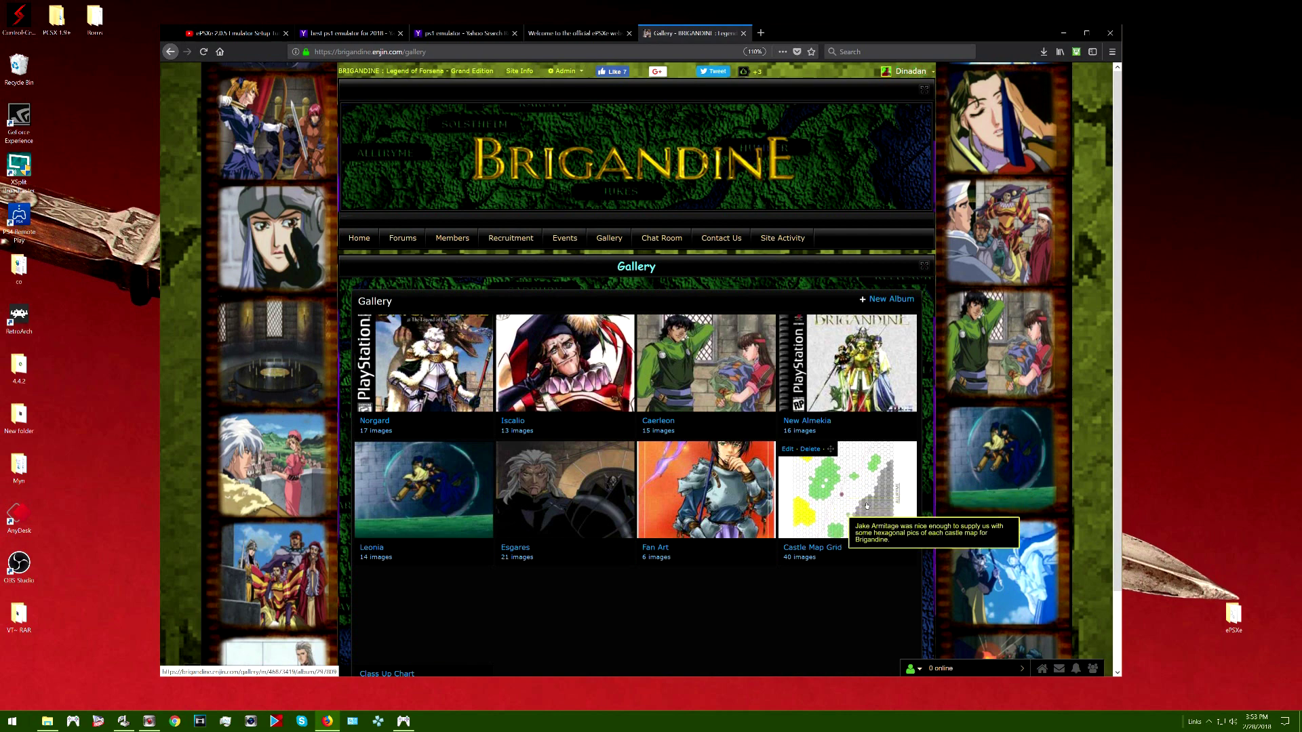
pyautogui.click(831, 516)
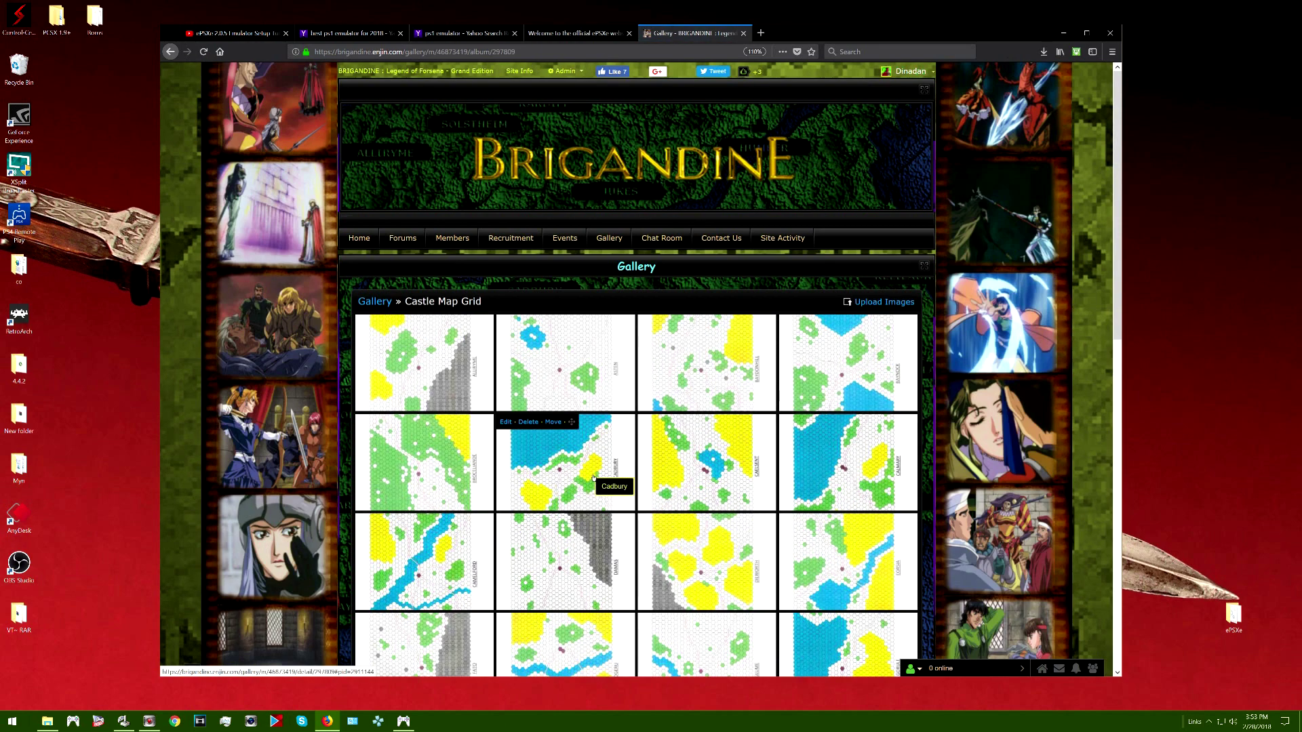
pyautogui.scroll(-1, 593, 478)
pyautogui.scroll(-2, 593, 478)
pyautogui.scroll(-5, 594, 478)
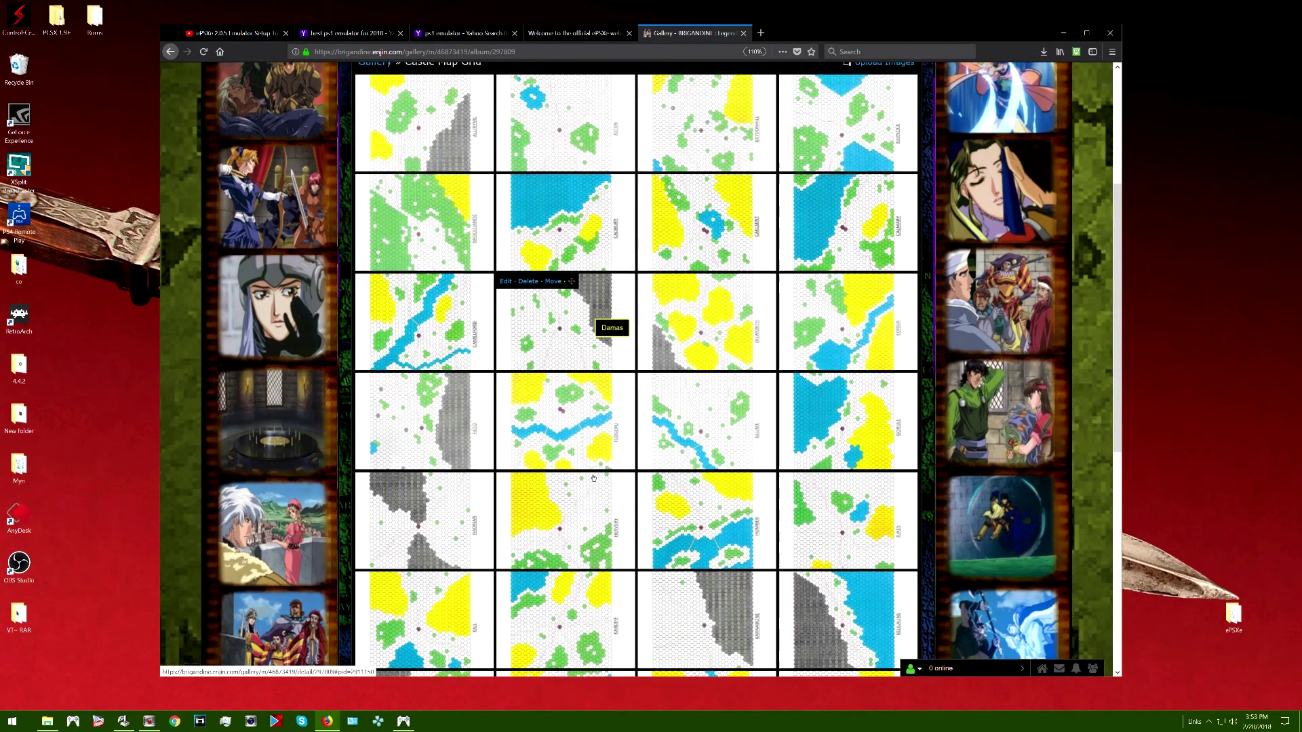
pyautogui.scroll(8, 594, 478)
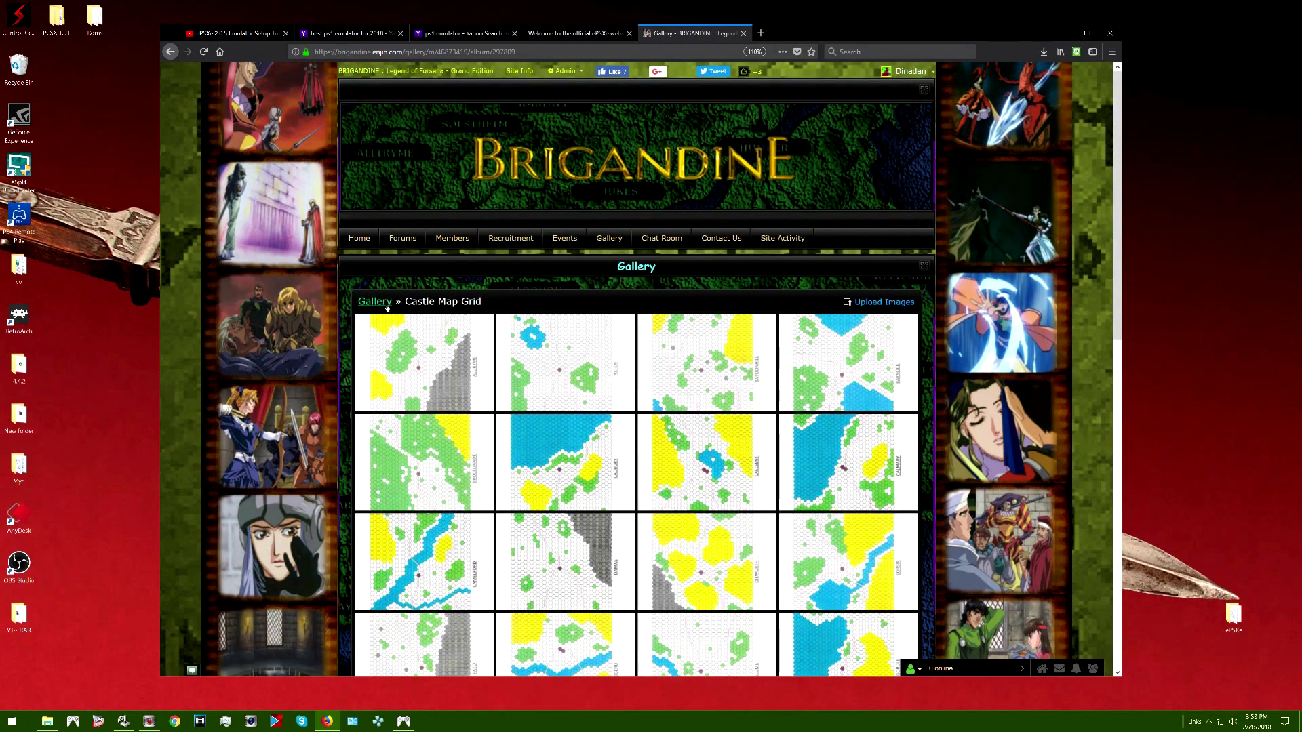
# Return to the Gallery overview and look over all its albums down to Class Up Chart.
pyautogui.click(375, 302)
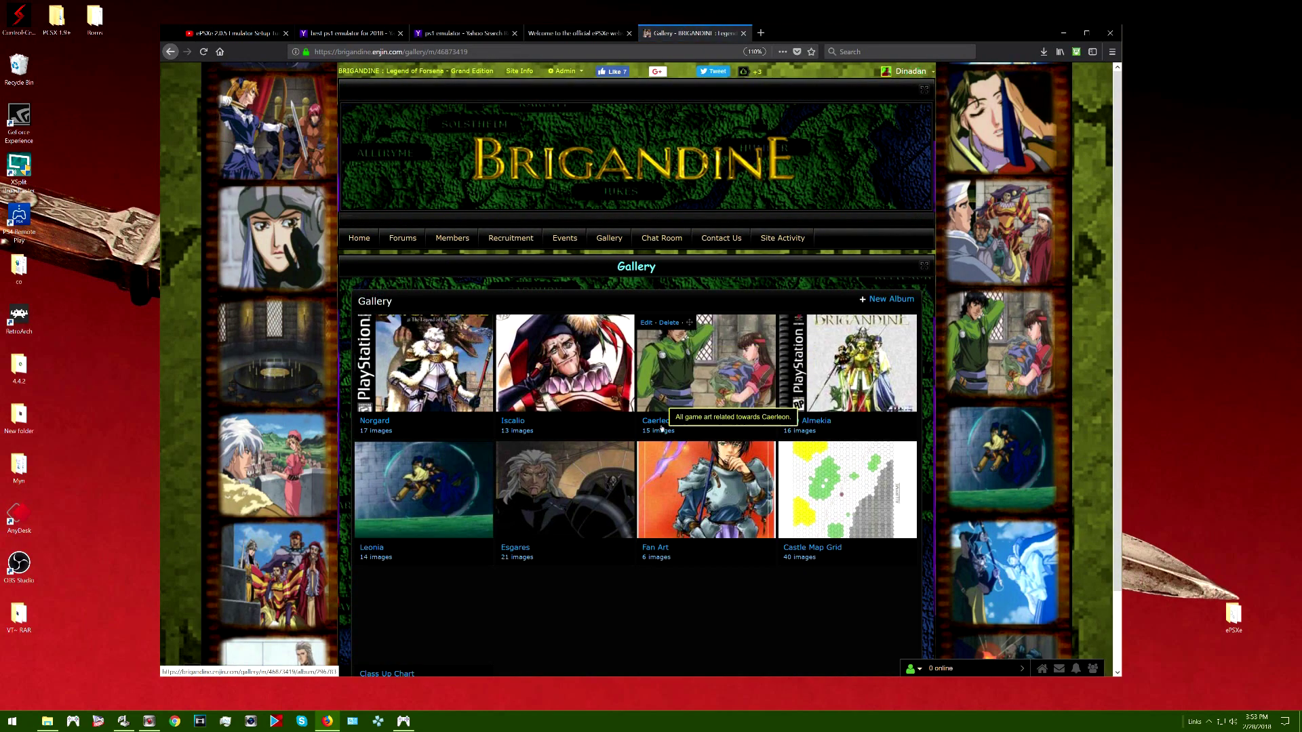
pyautogui.scroll(-3, 535, 474)
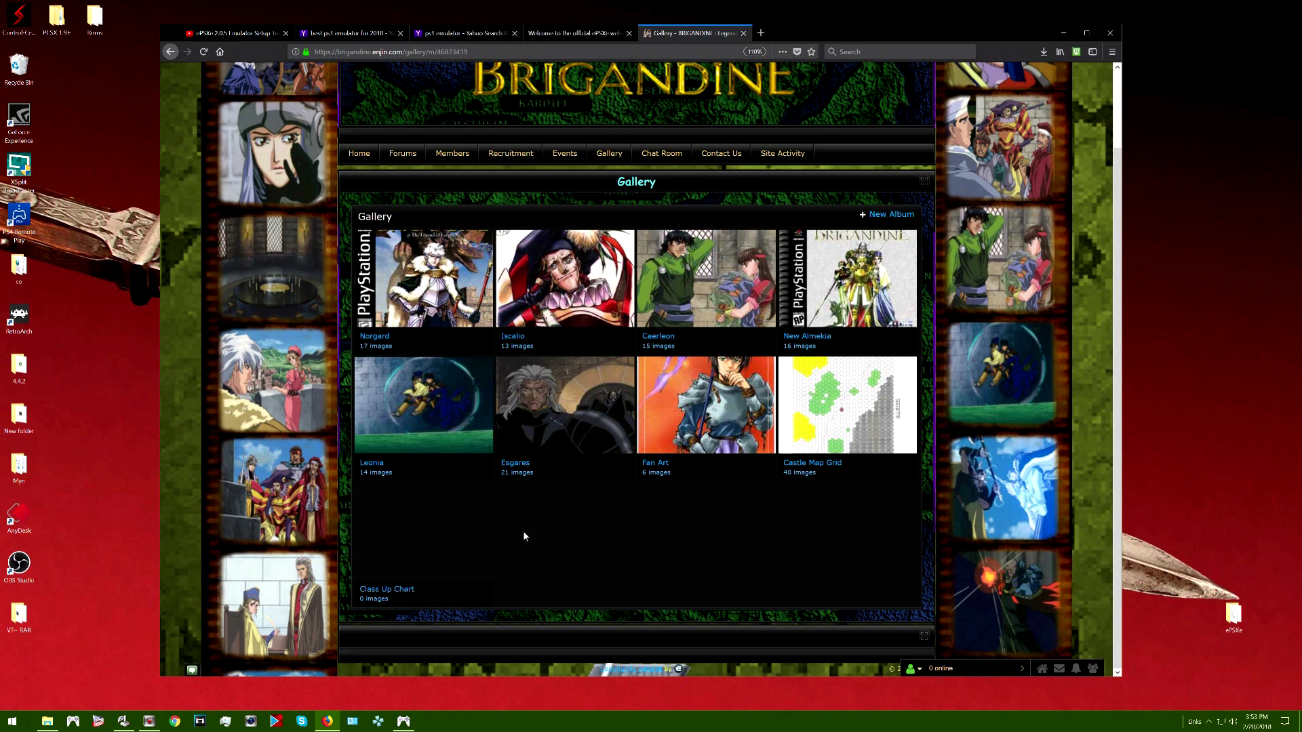
pyautogui.scroll(2, 627, 539)
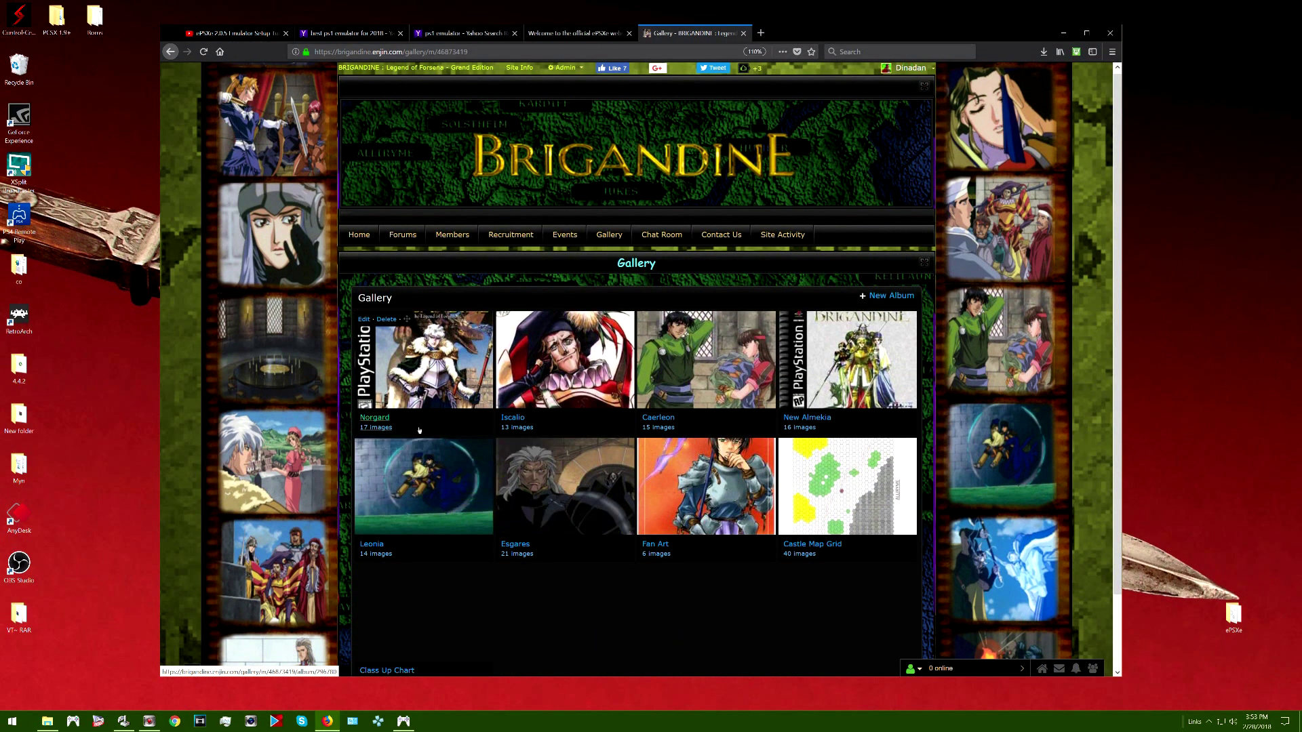
# Open the Chat Room page and look over the Brigandine Chat and the Brigandine Links list.
pyautogui.click(664, 235)
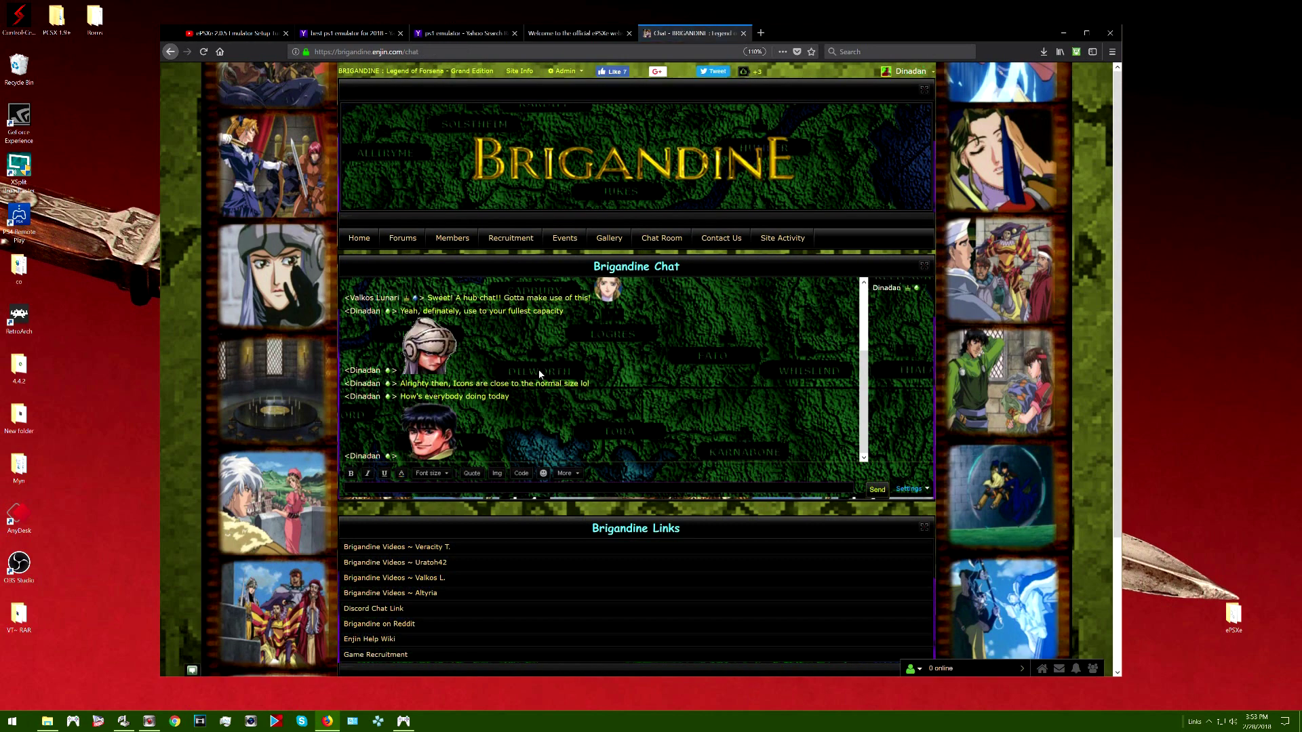
pyautogui.scroll(-2, 477, 441)
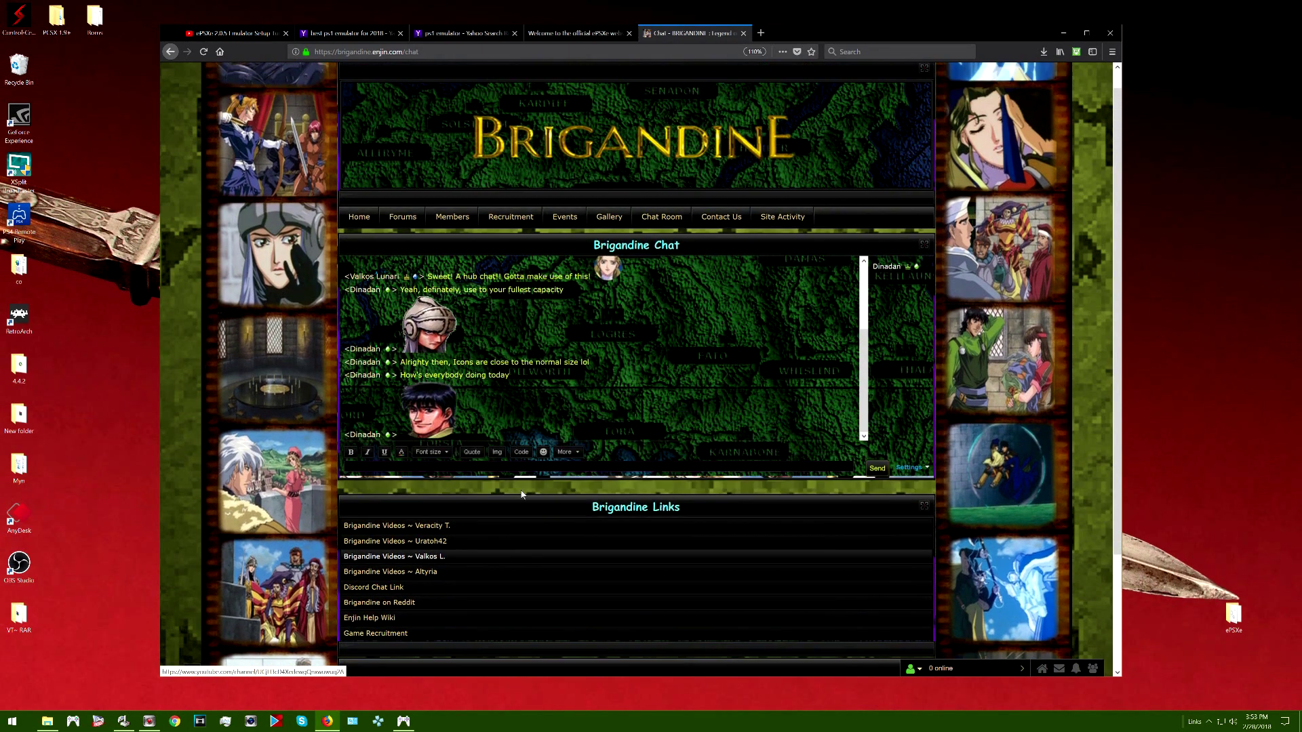
pyautogui.scroll(1, 522, 495)
# Go back to the site's home page and view the forum invitation post.
pyautogui.click(361, 240)
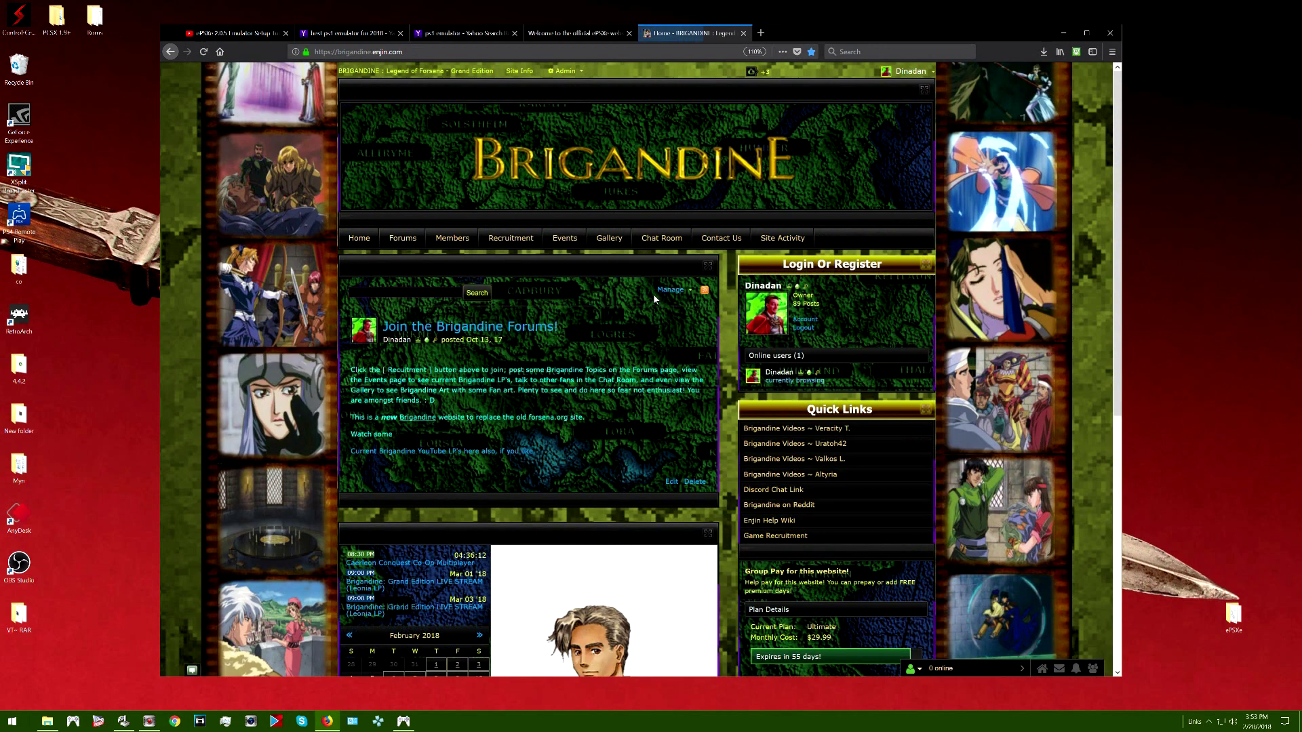
pyautogui.scroll(-1, 724, 317)
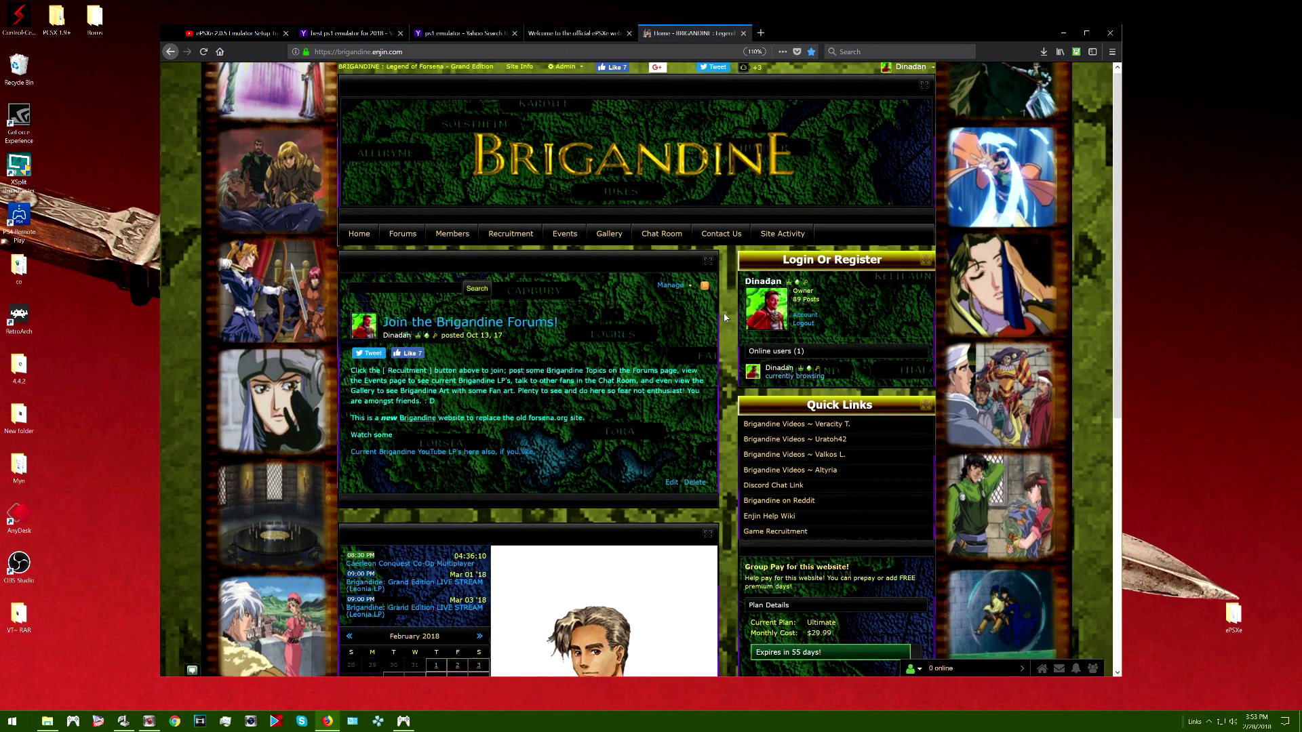
pyautogui.scroll(1, 723, 312)
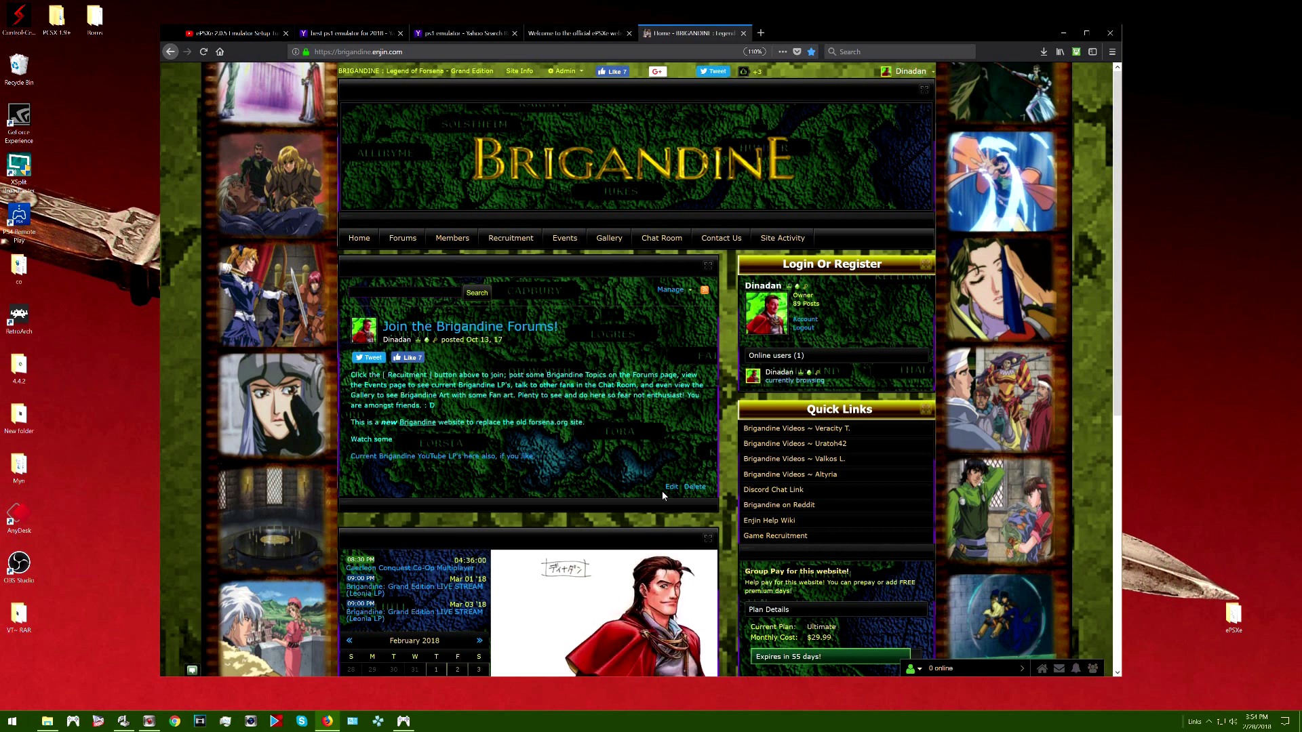
# Open the Music forum's thread "Your favorite track or tracks from both Ge and LoF." and view its attached music files.
pyautogui.click(398, 239)
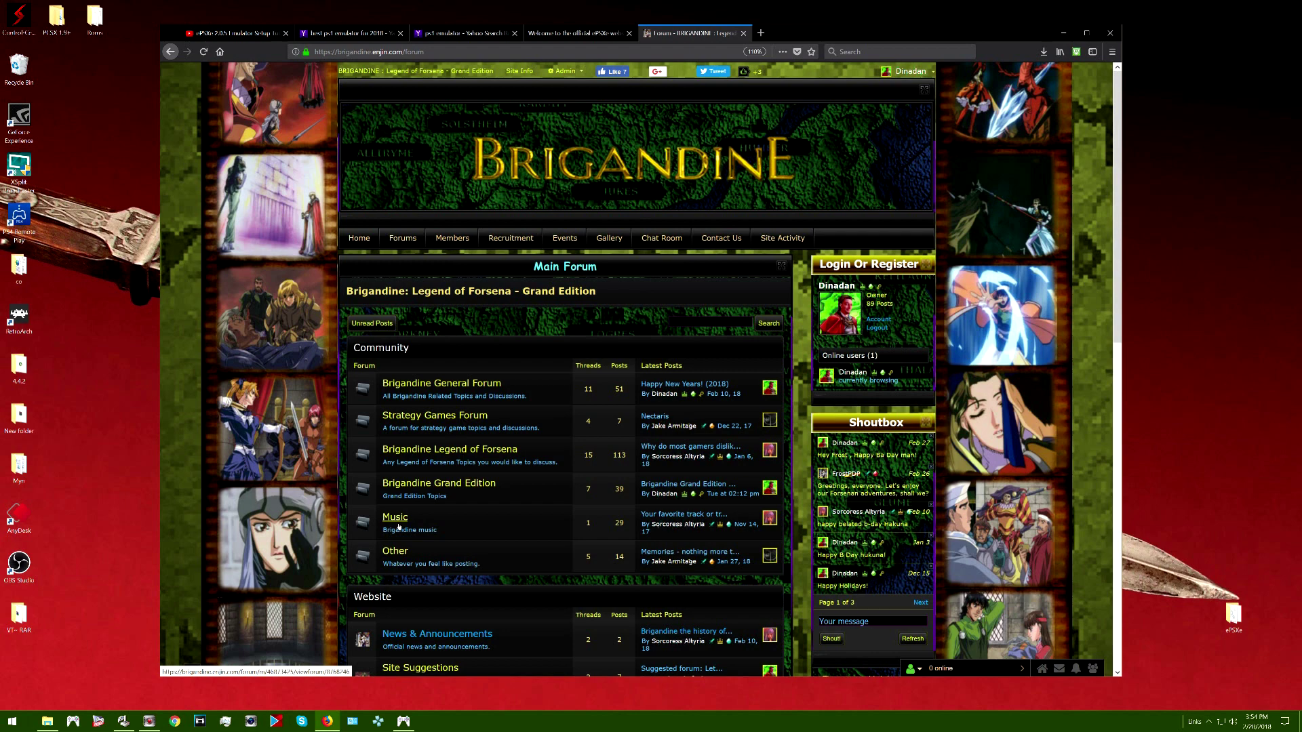
pyautogui.click(398, 526)
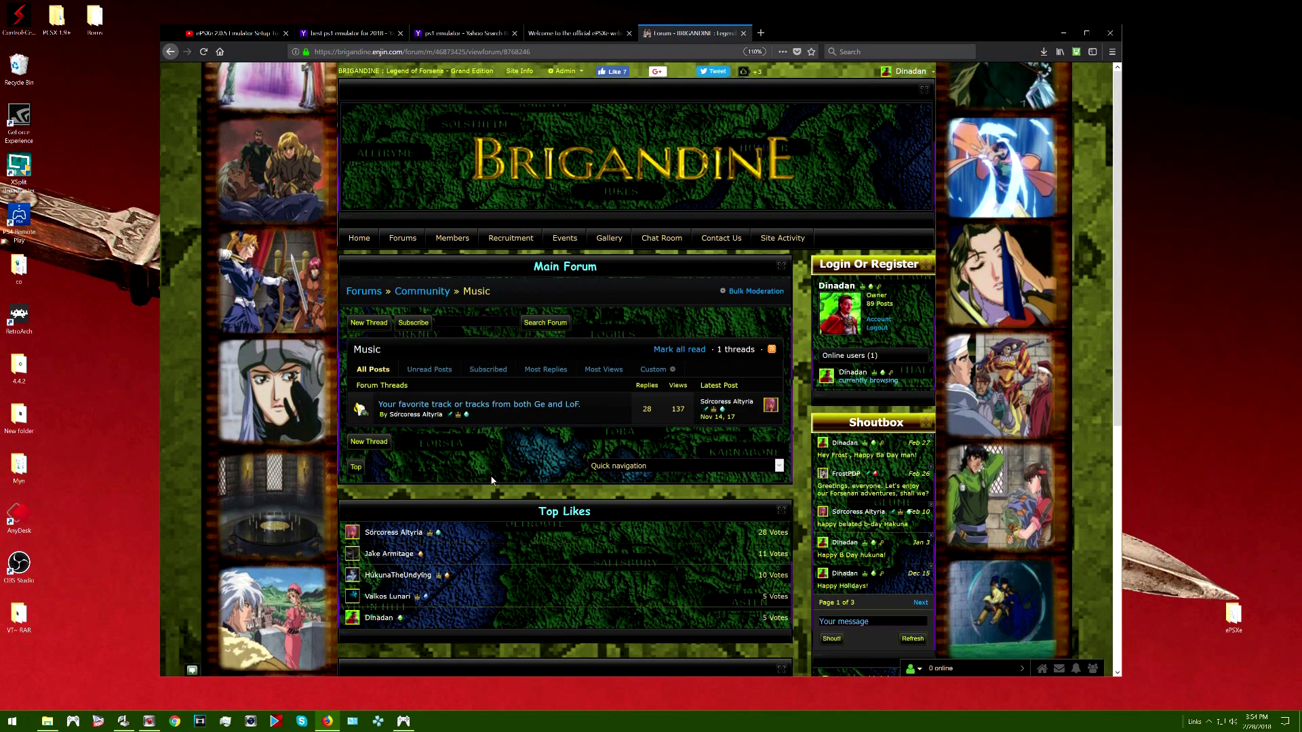
pyautogui.click(514, 405)
pyautogui.scroll(-5, 534, 451)
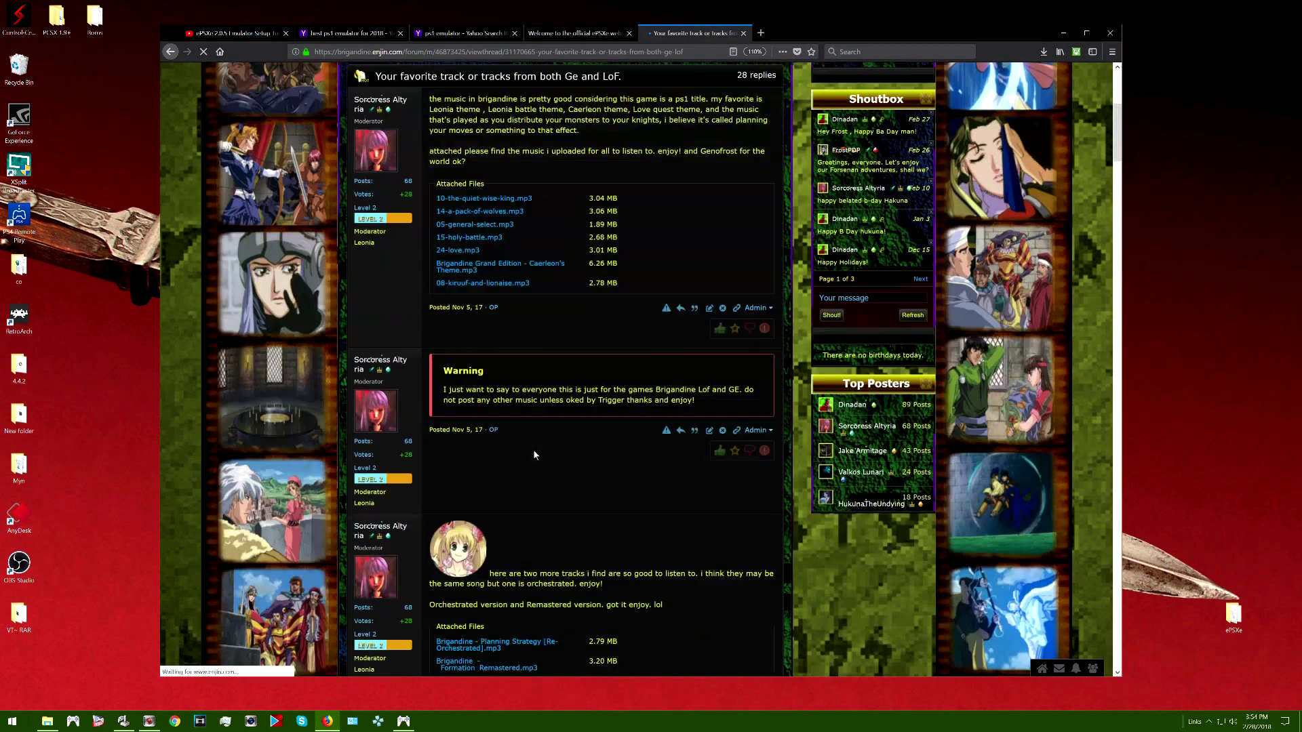
# Look through the replies in the favorite-tracks thread and their attached music files, including The Sword of Hope and Holy Battle arrangements.
pyautogui.scroll(-18, 534, 453)
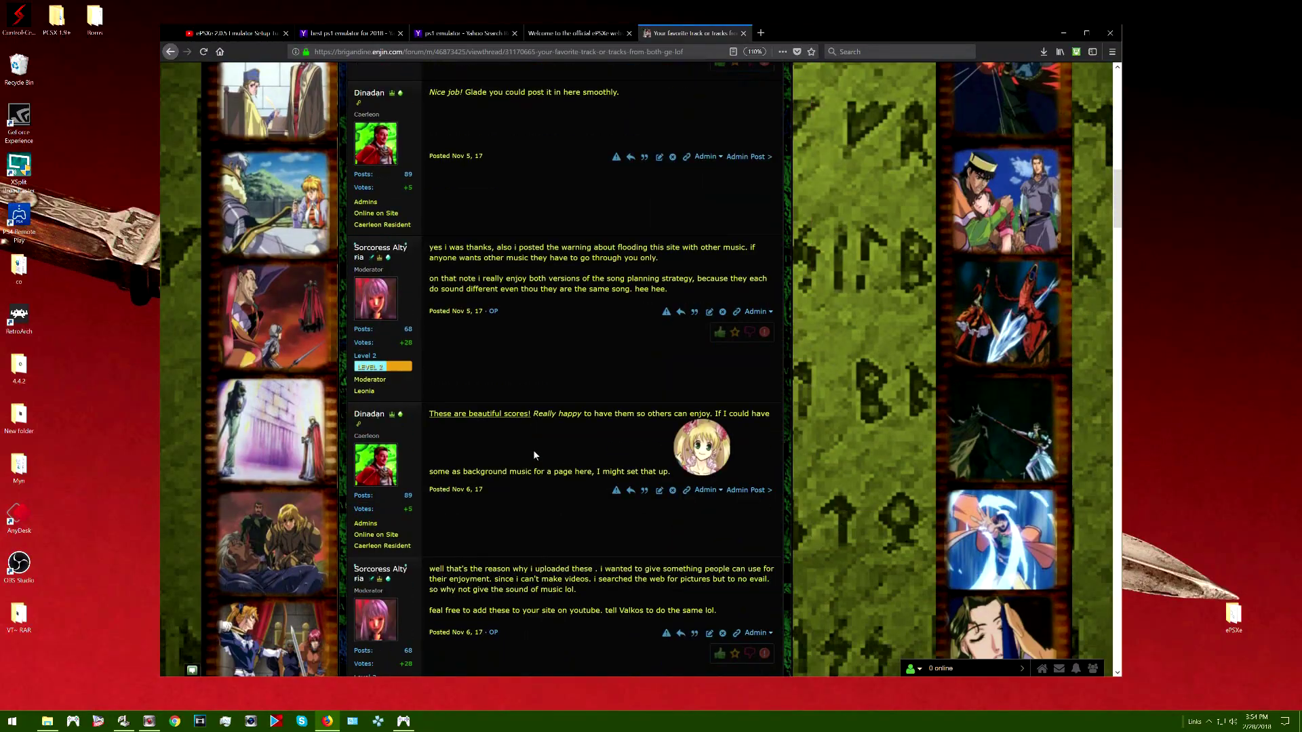
pyautogui.scroll(-4, 533, 454)
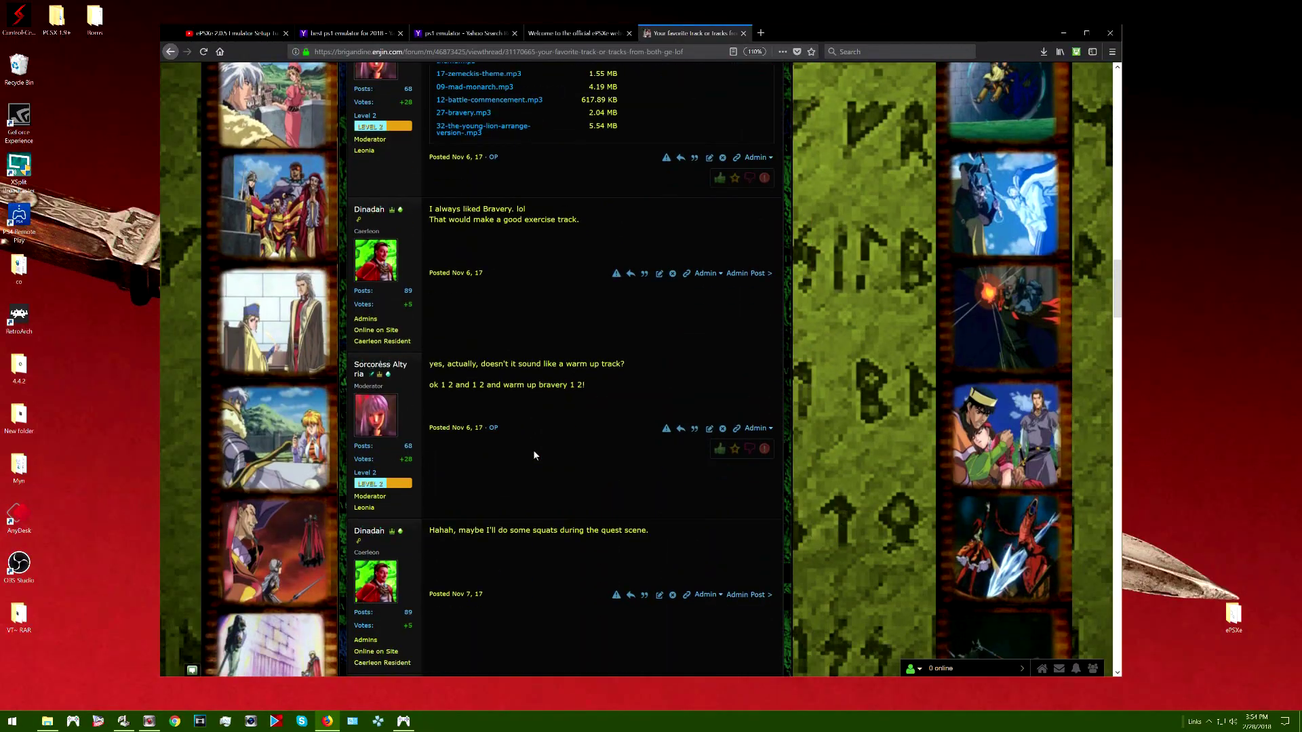
pyautogui.scroll(3, 533, 454)
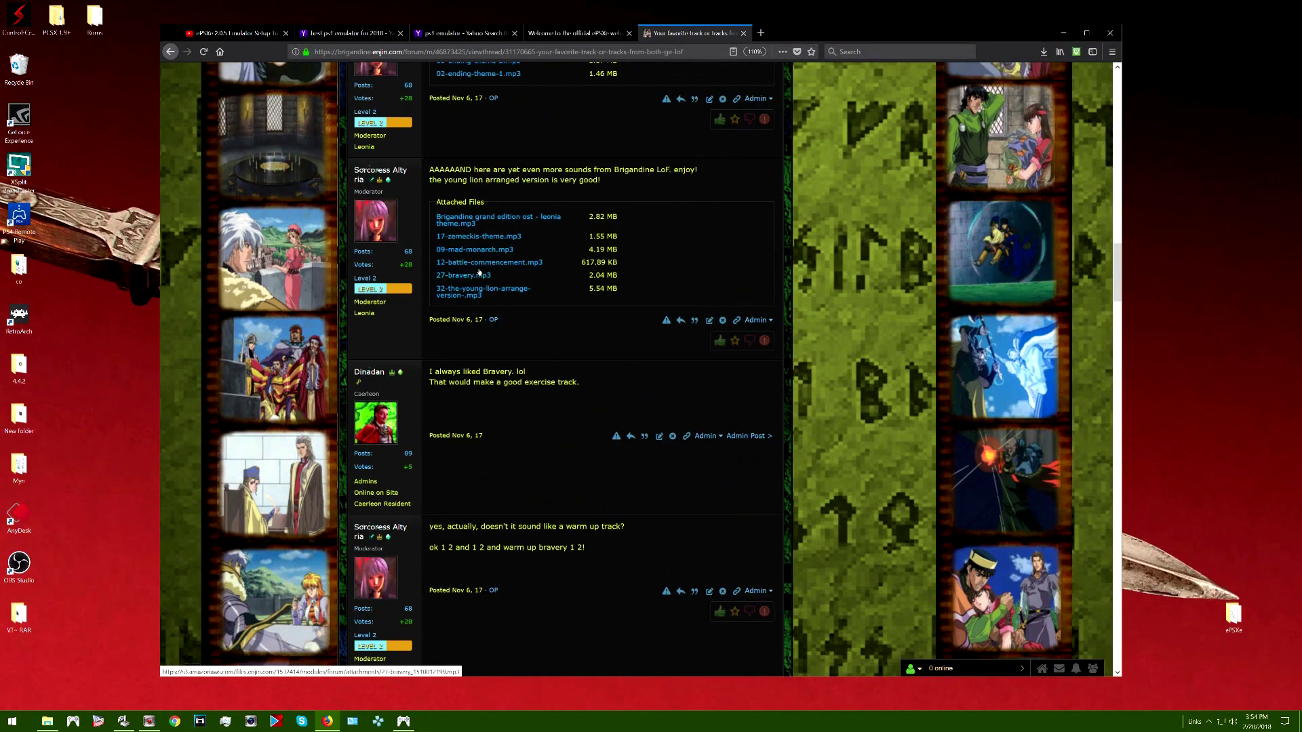
pyautogui.scroll(-2, 503, 379)
pyautogui.scroll(-20, 503, 379)
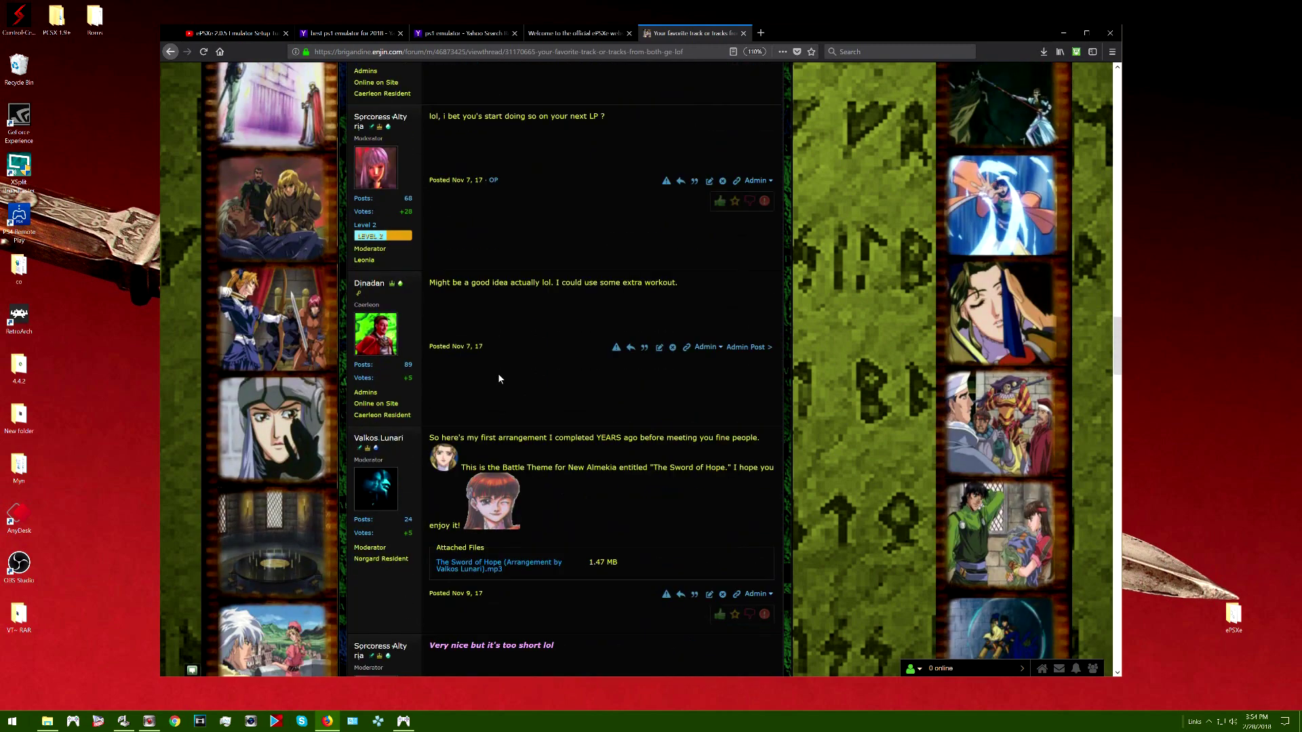
pyautogui.scroll(2, 498, 373)
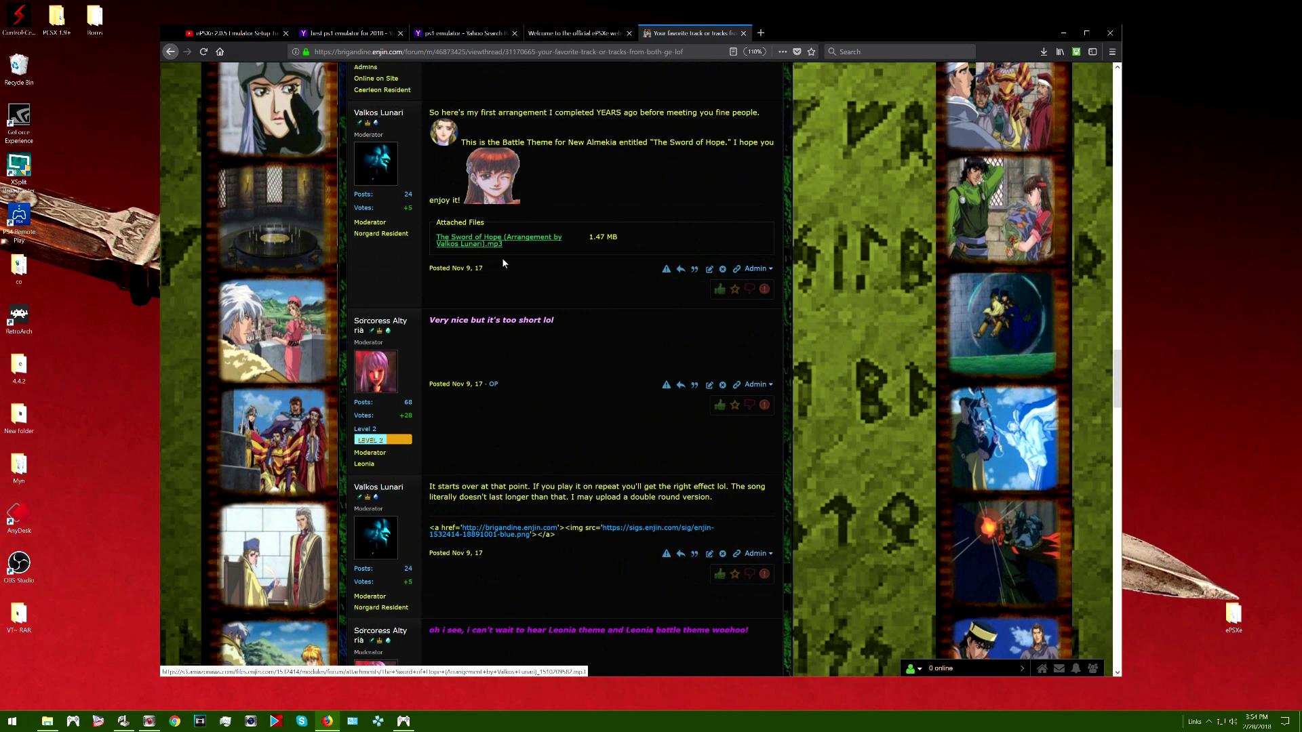
pyautogui.scroll(-5, 551, 352)
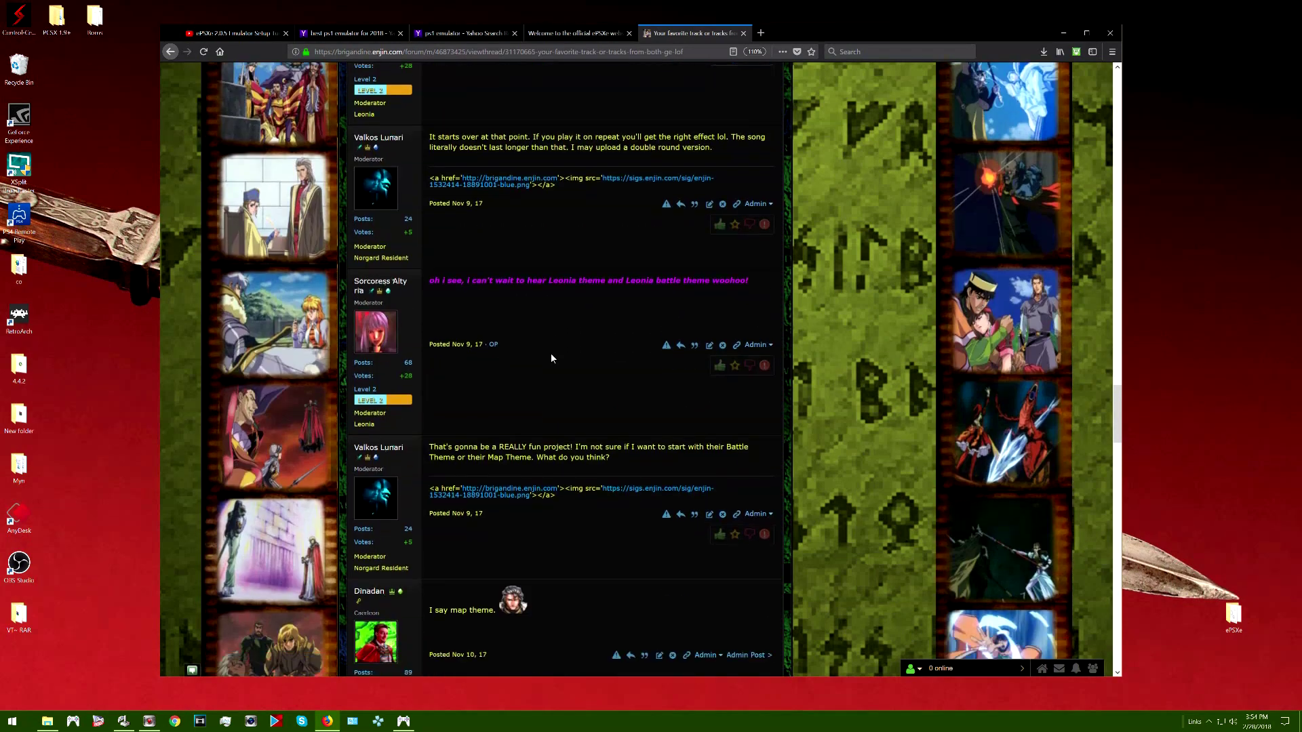
pyautogui.scroll(-8, 551, 358)
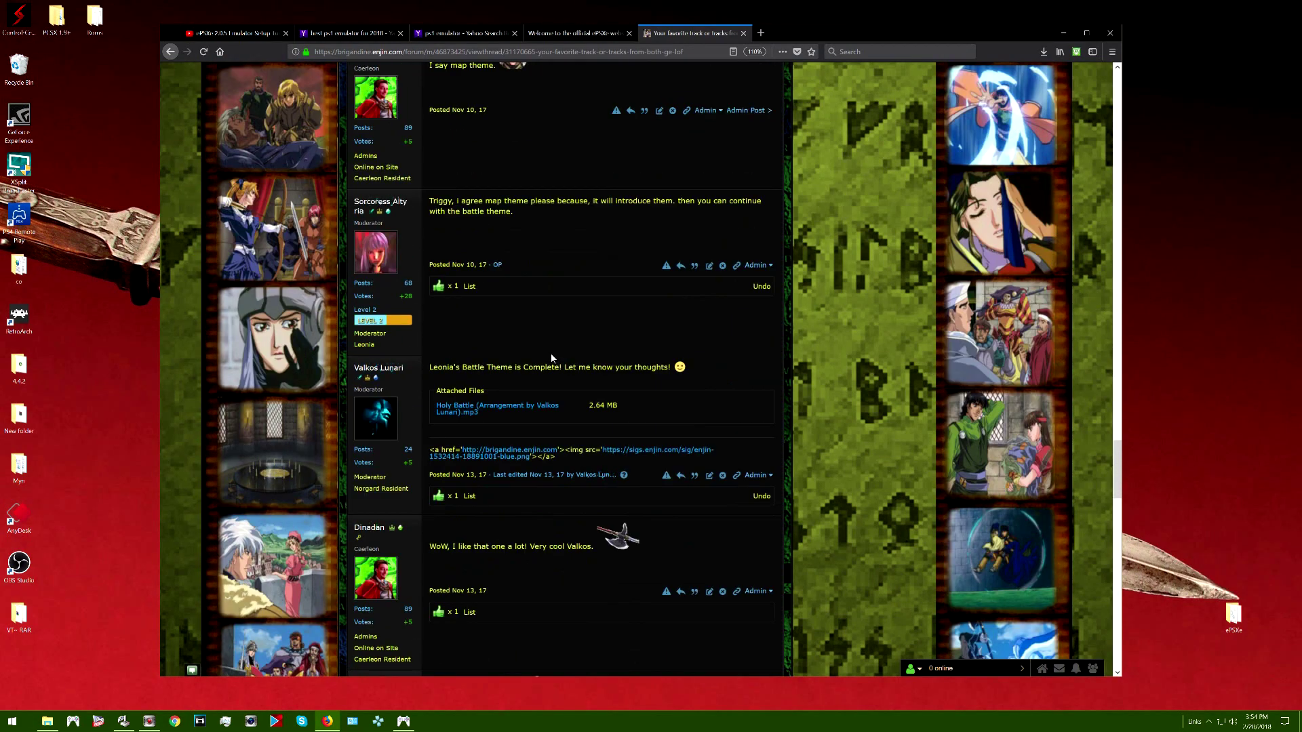
pyautogui.scroll(8, 550, 358)
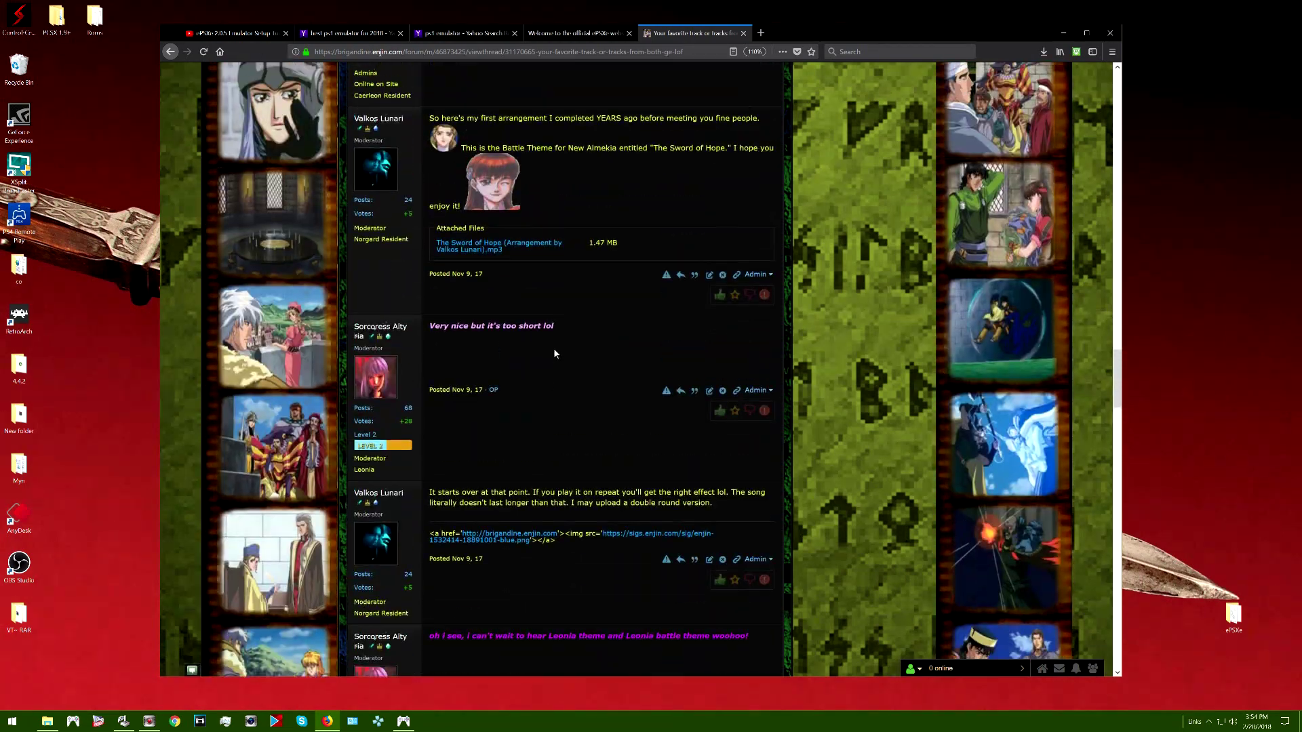
pyautogui.scroll(15, 553, 349)
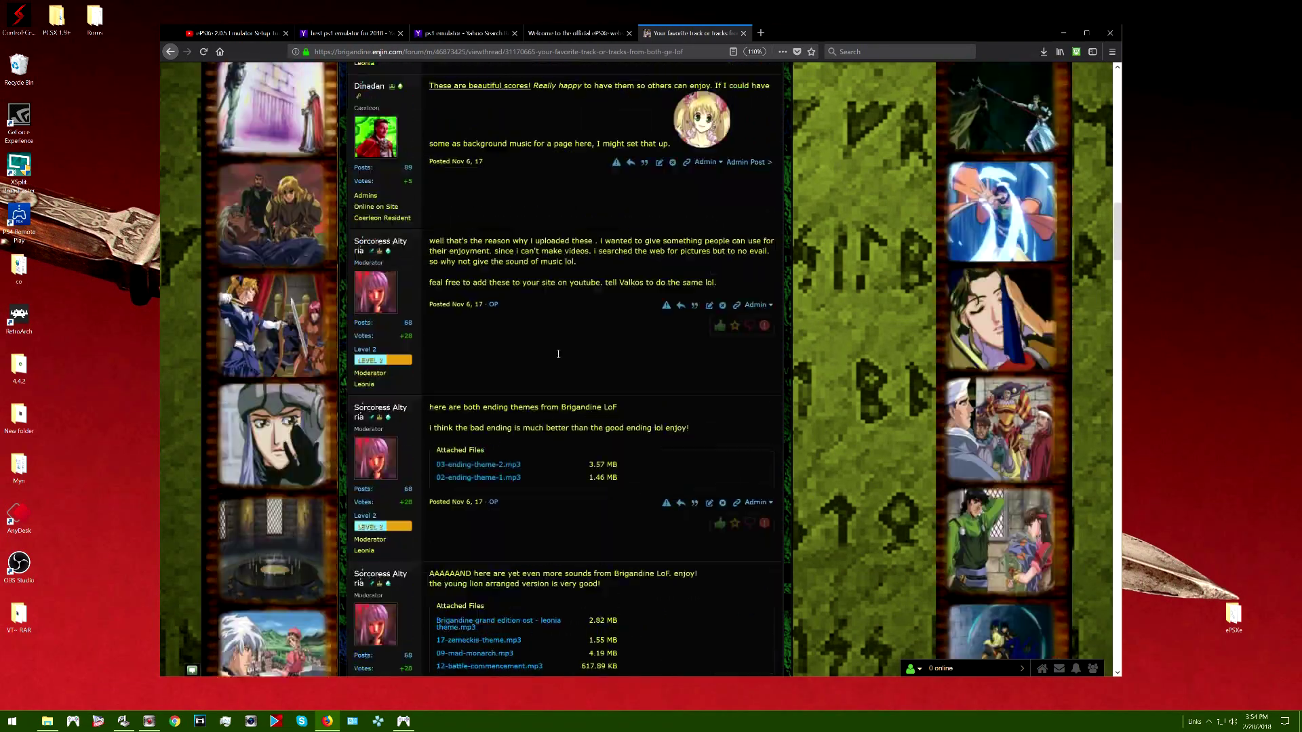
pyautogui.scroll(12, 558, 353)
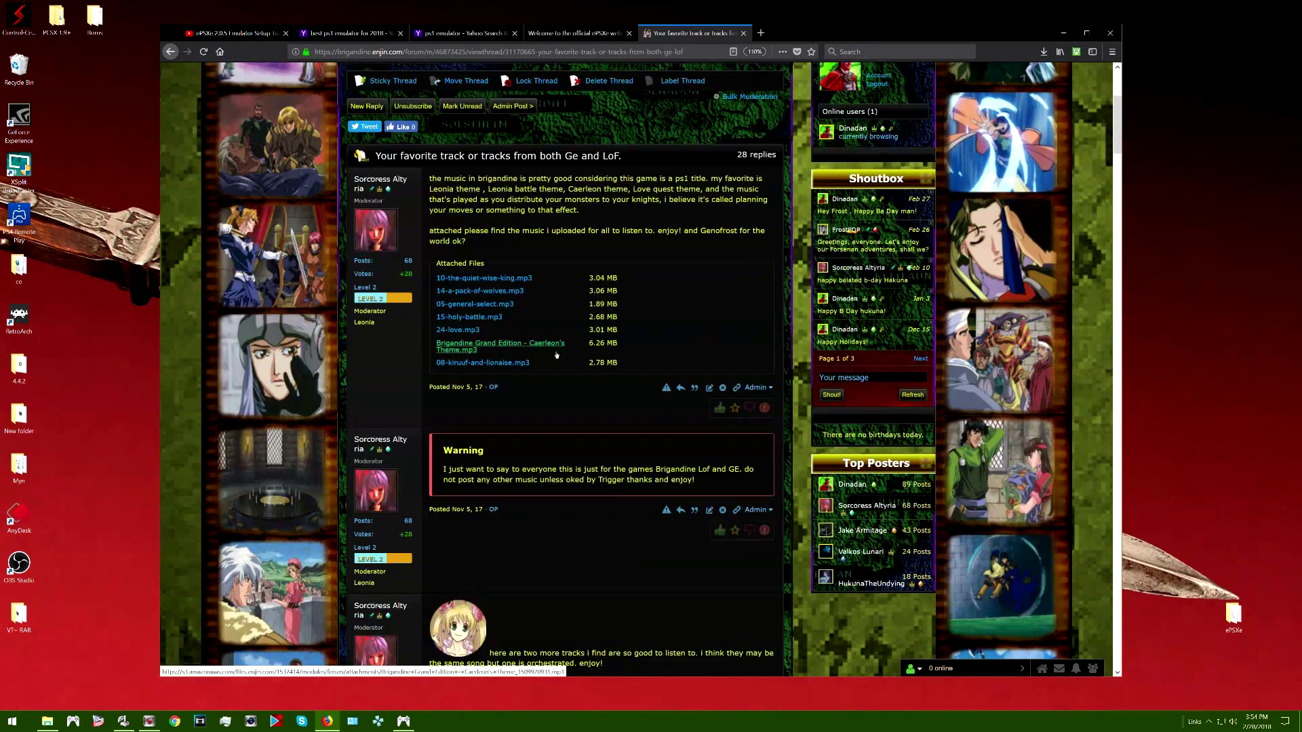
pyautogui.scroll(4, 552, 350)
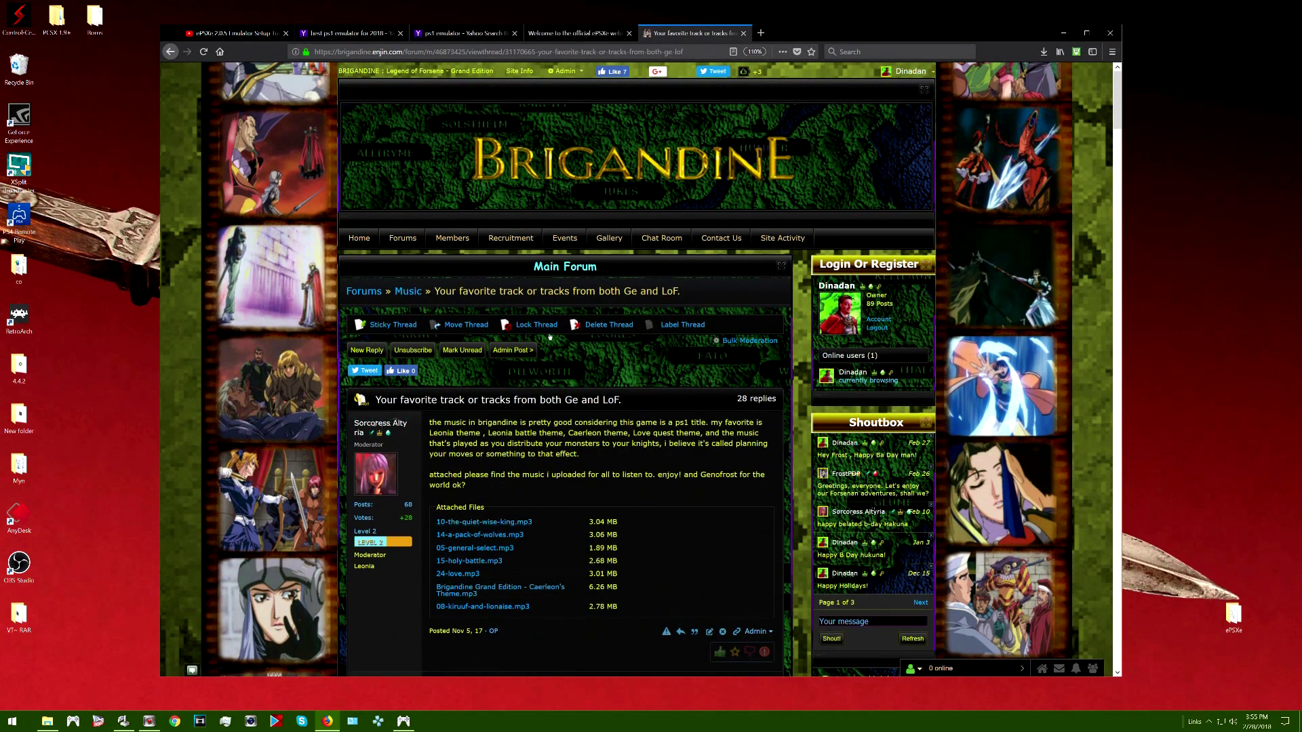
# Return to the main Forums overview and look over the Community and Website forum categories and the Top Likes.
pyautogui.click(372, 292)
pyautogui.scroll(-2, 580, 425)
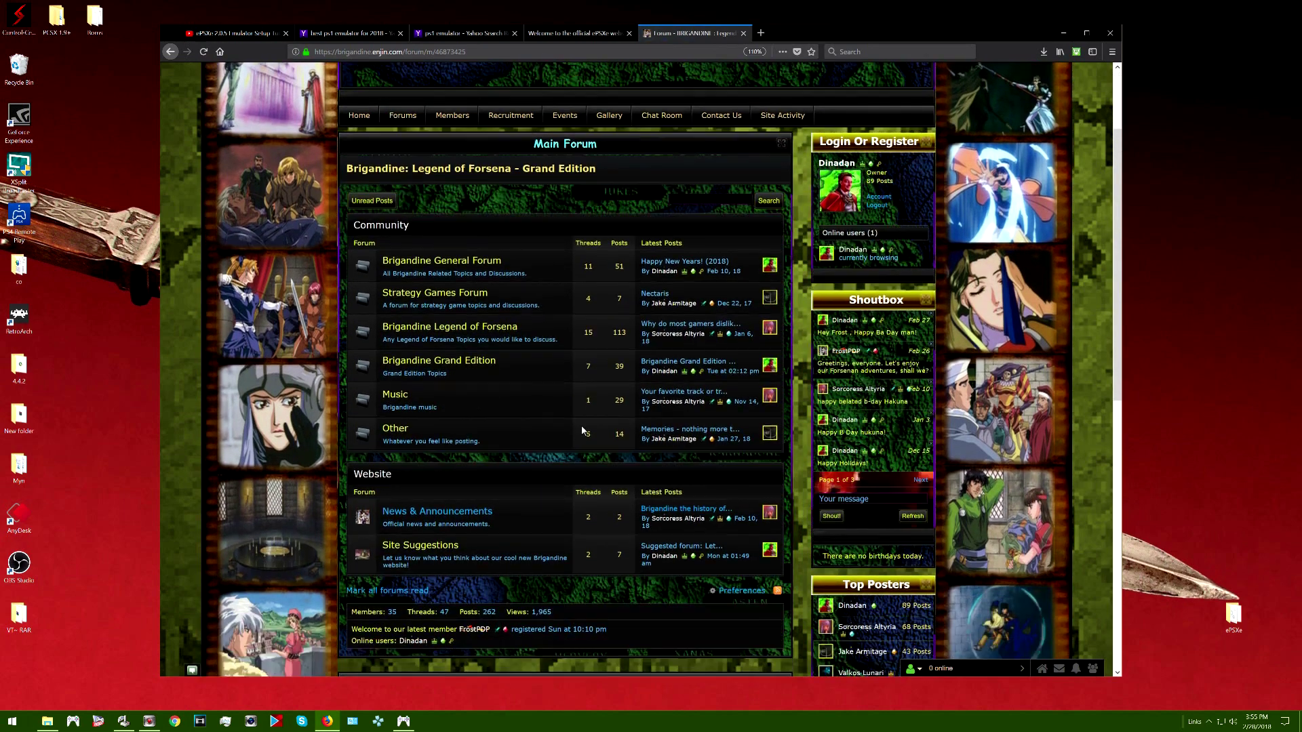
pyautogui.scroll(-1, 580, 425)
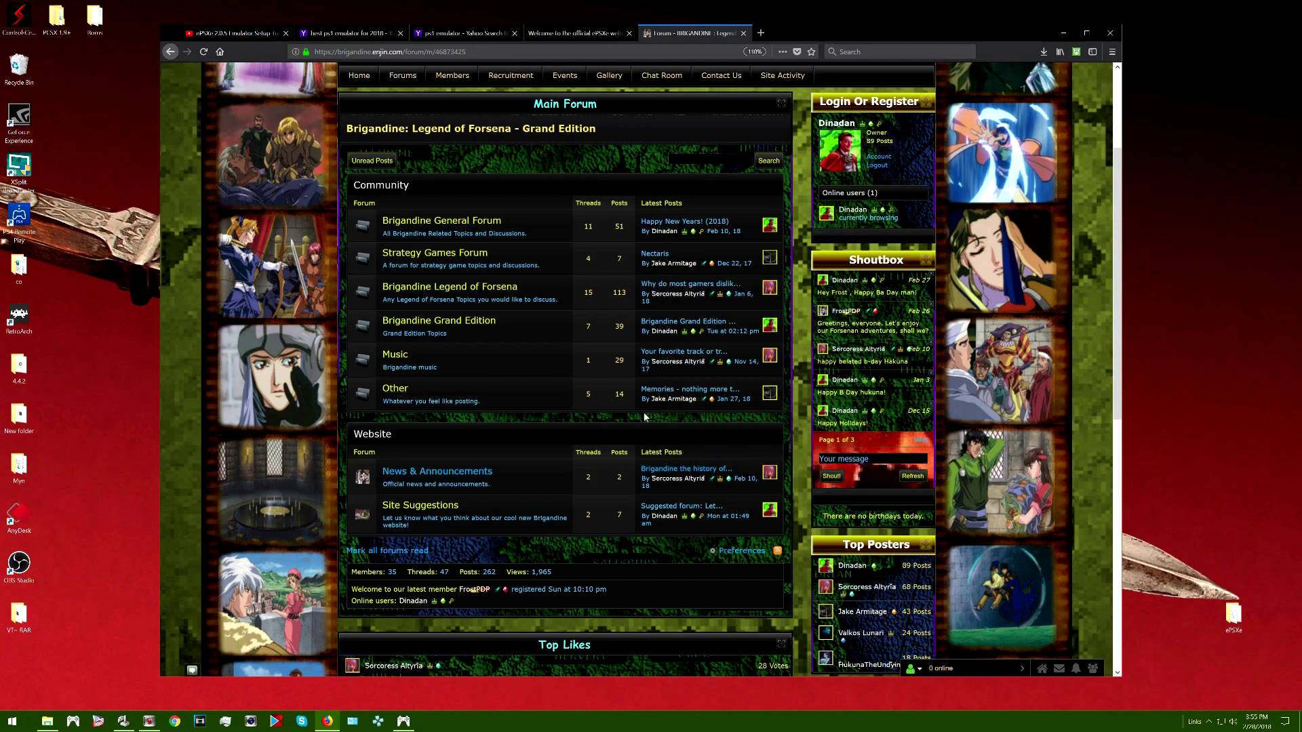
pyautogui.scroll(-4, 716, 433)
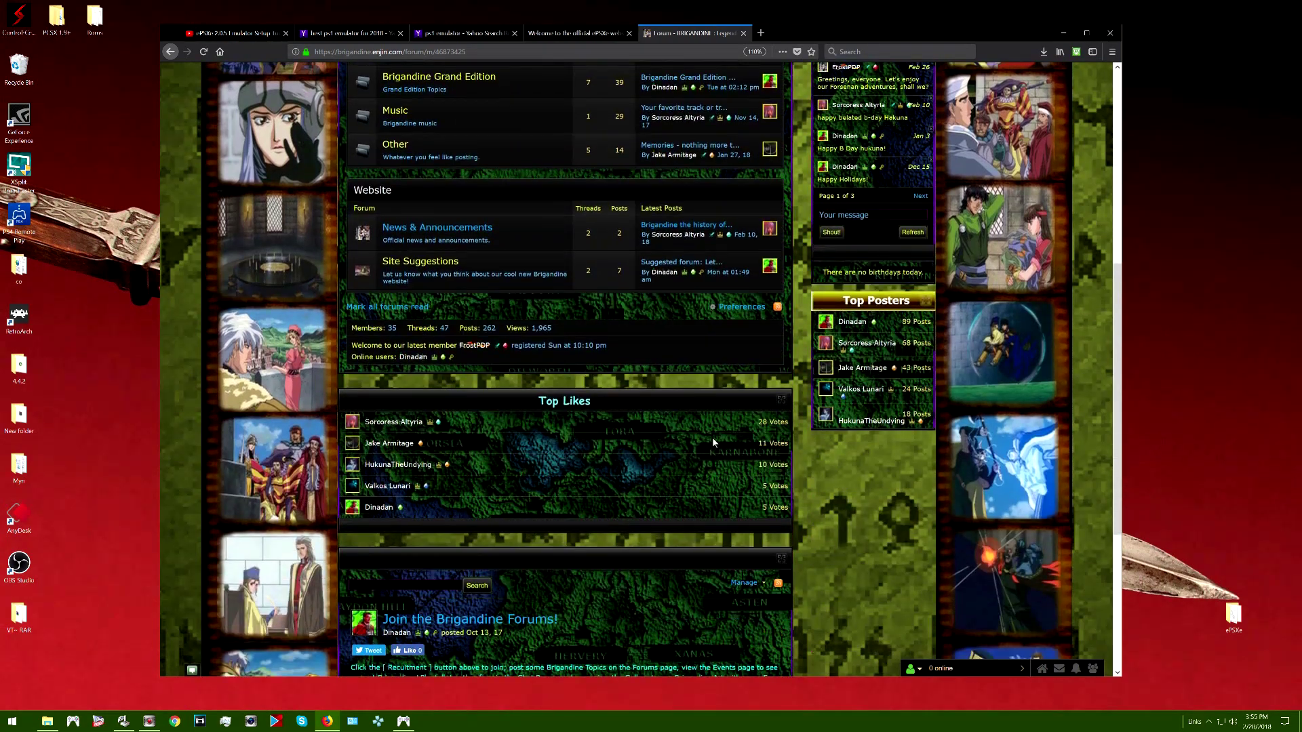
pyautogui.scroll(6, 703, 450)
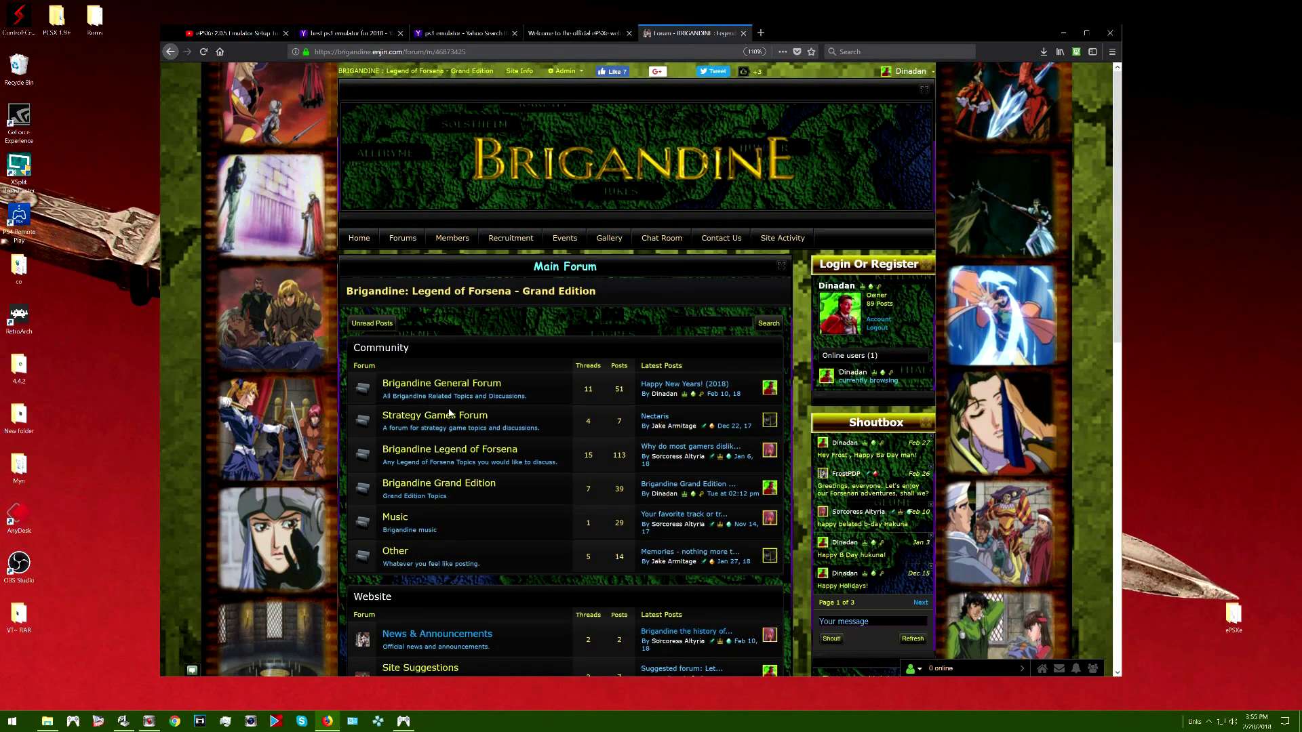
# Open the Brigandine Grand Edition forum's thread "Brigandine Grand Edition BIN files" and read its opening post down to the attached files.
pyautogui.click(449, 486)
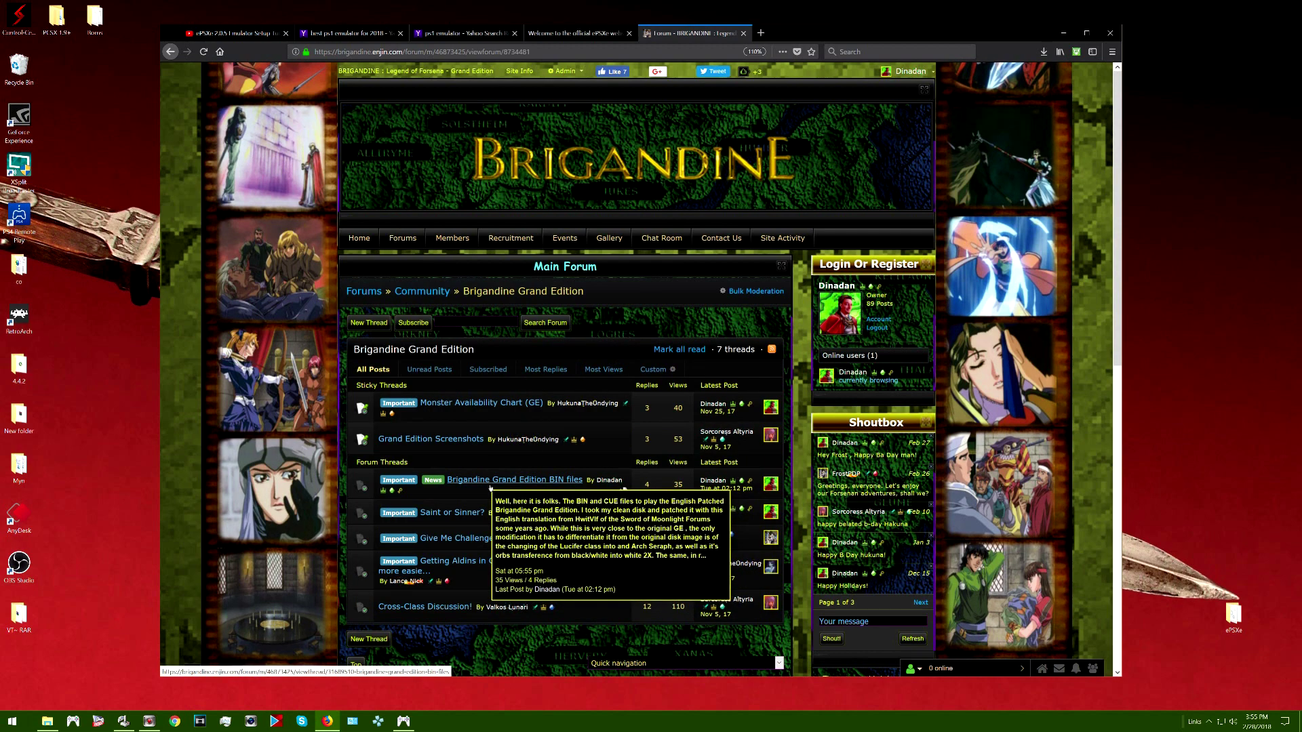
pyautogui.click(492, 481)
pyautogui.scroll(-5, 508, 487)
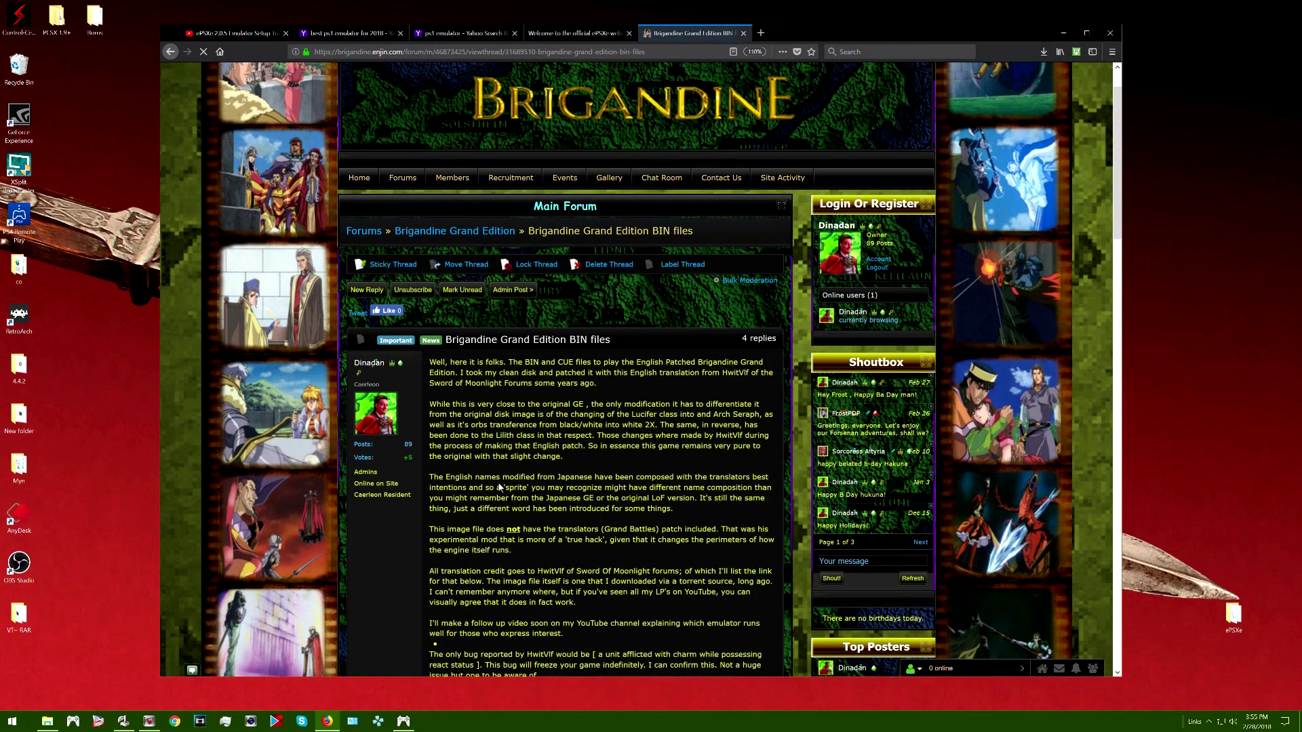
pyautogui.scroll(-2, 504, 488)
pyautogui.scroll(3, 447, 522)
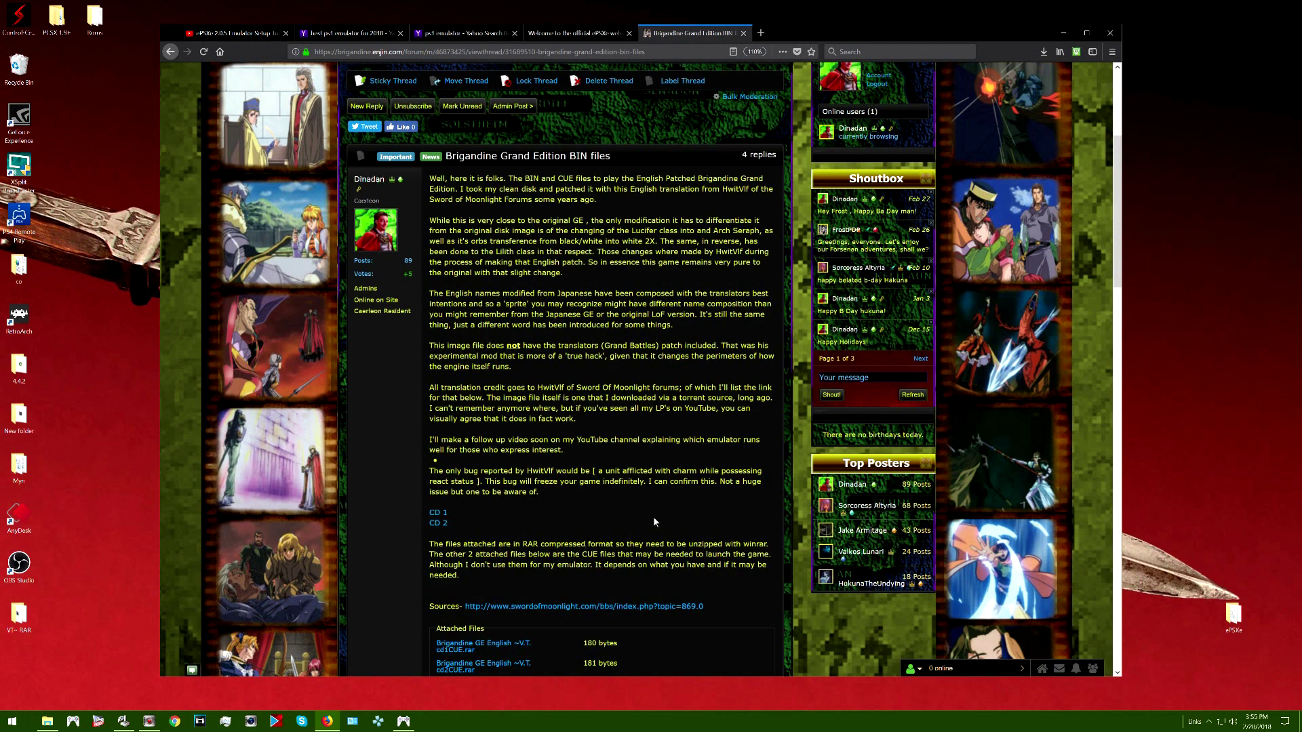
pyautogui.scroll(3, 654, 522)
pyautogui.scroll(-3, 651, 520)
pyautogui.scroll(2, 651, 520)
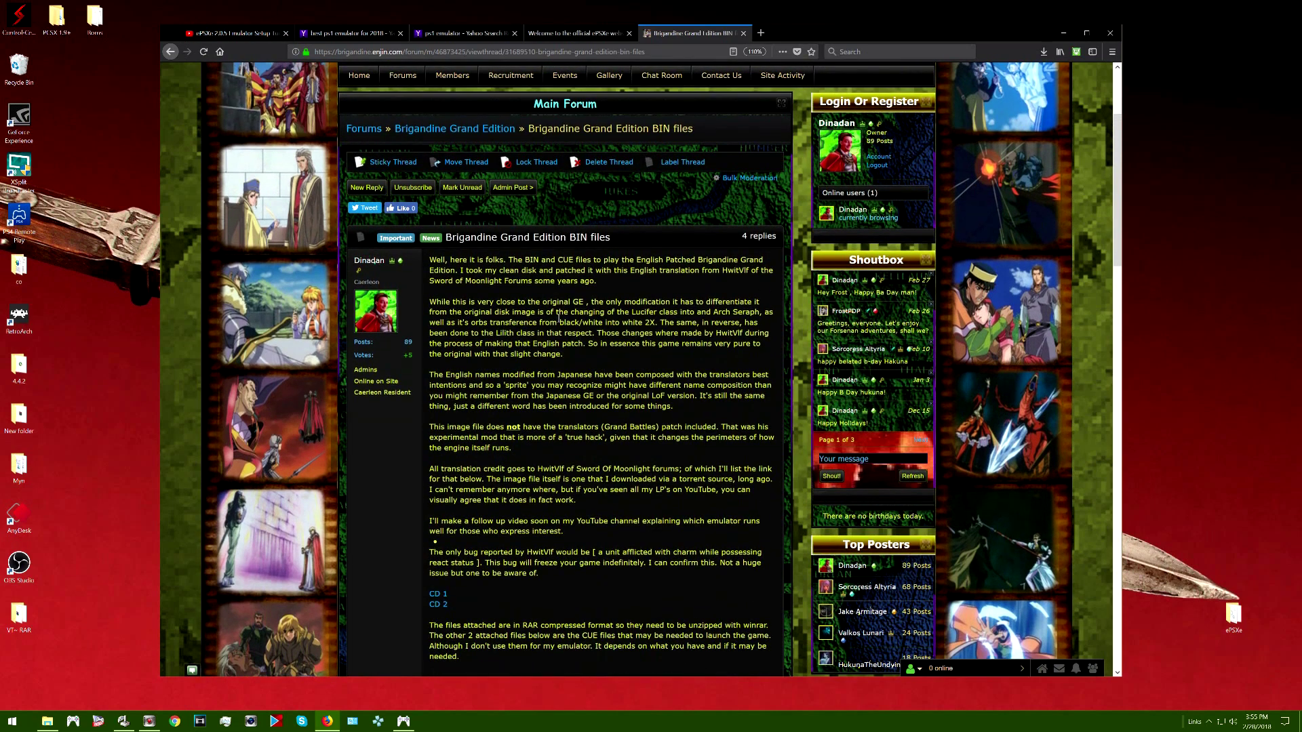
pyautogui.scroll(4, 559, 318)
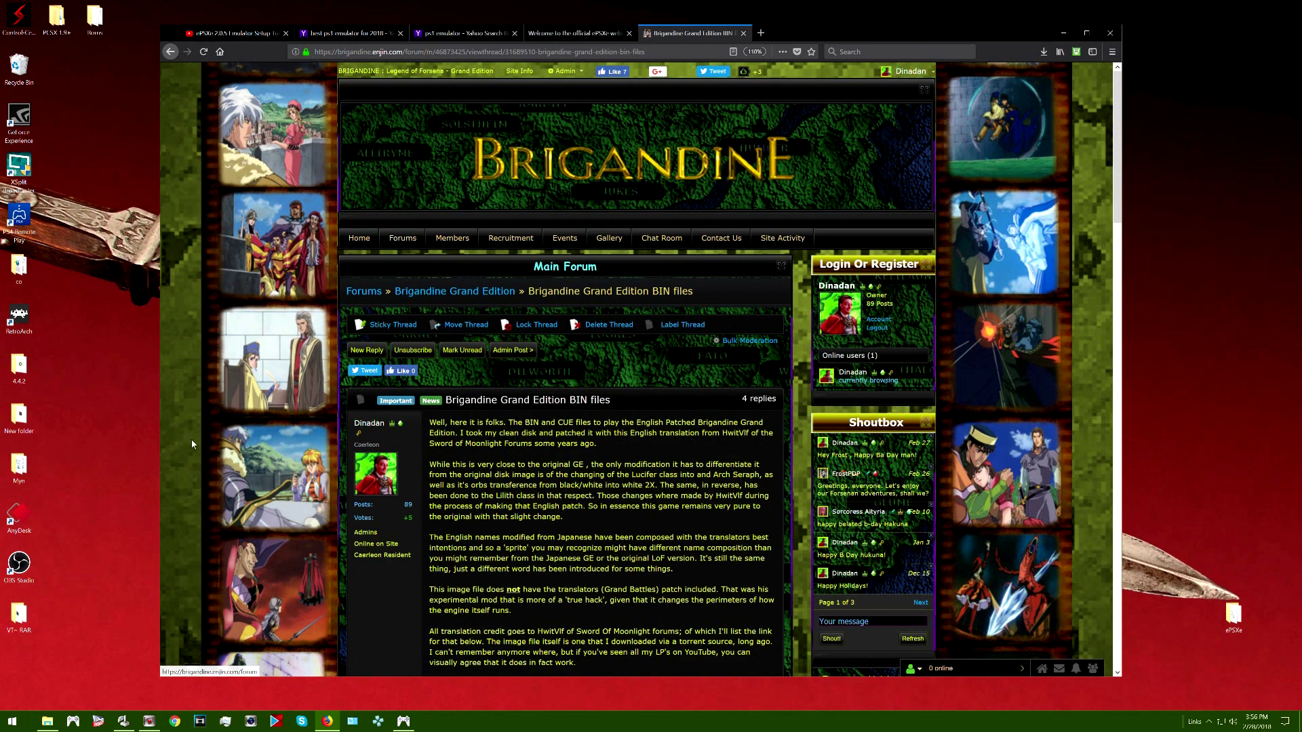
# Check the name of the PCSX-based PlayStation emulator pinned to the taskbar.
pyautogui.rightClick(97, 725)
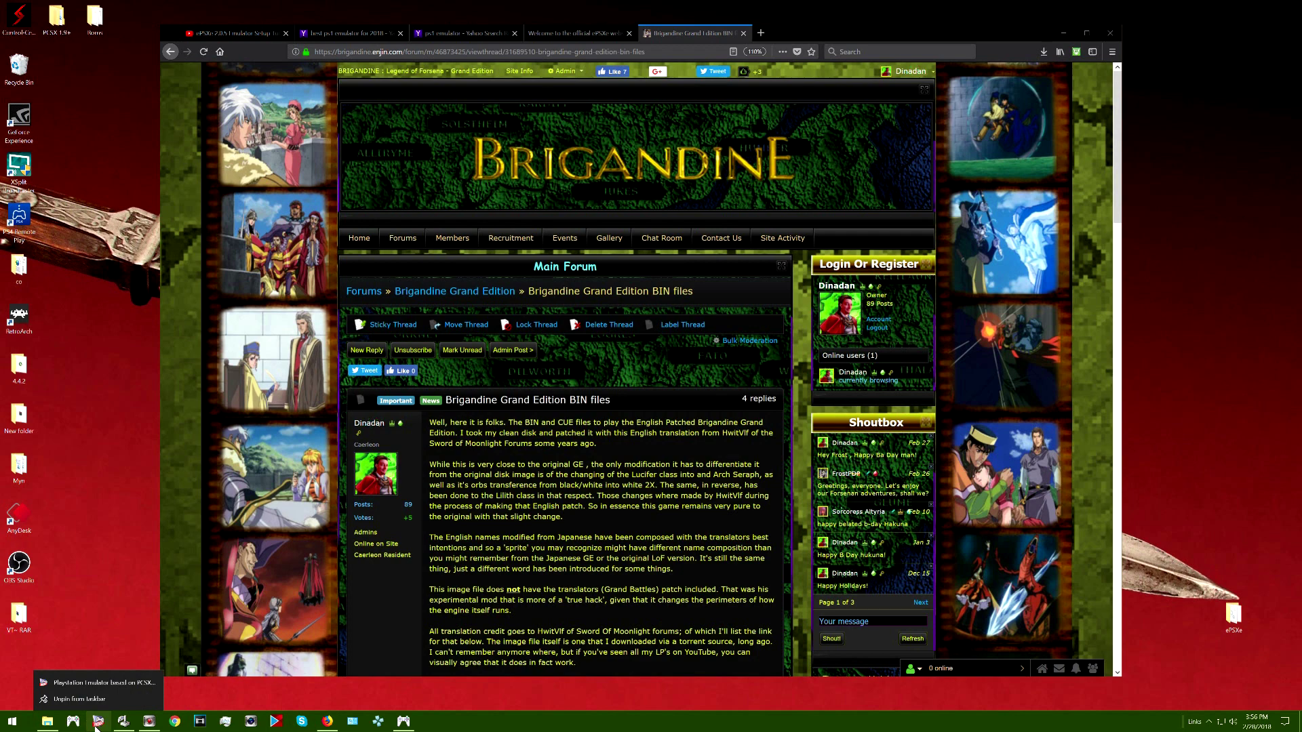
pyautogui.click(110, 653)
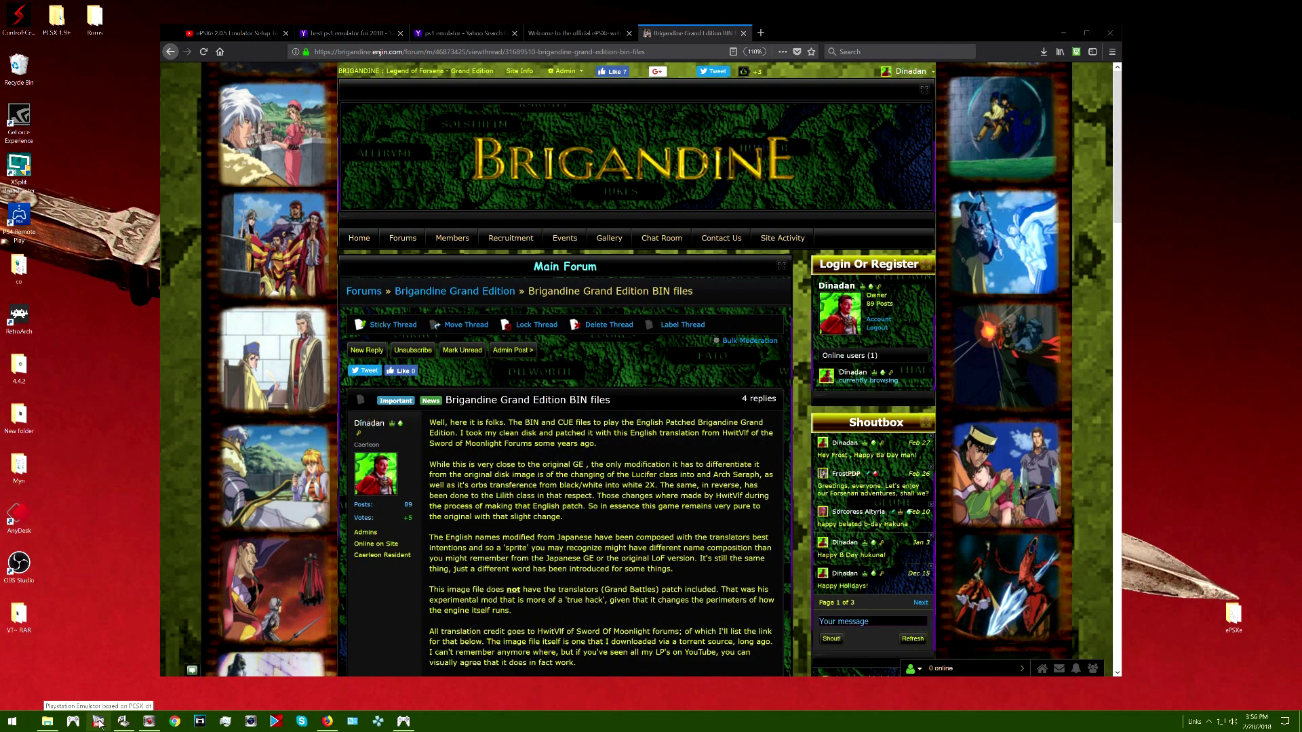
pyautogui.moveTo(320, 724)
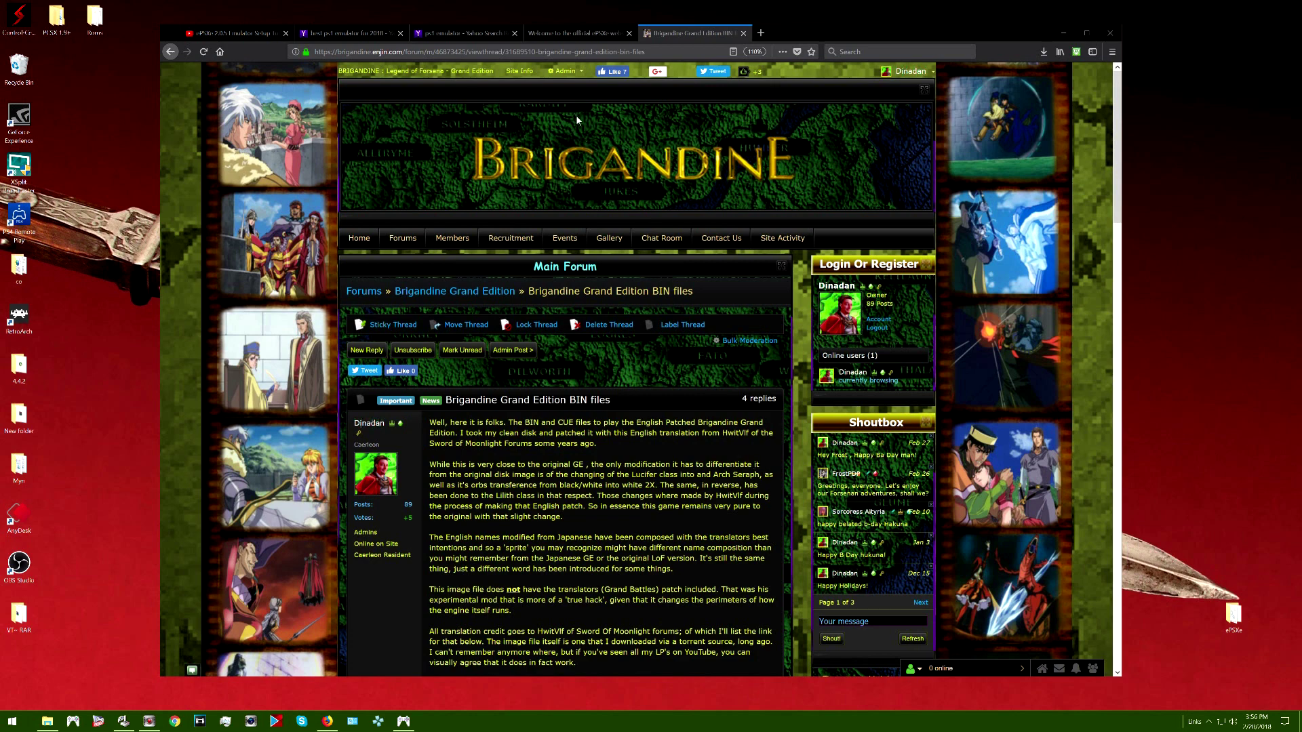
# Go back to the Brigandine site's home page and look over its news post, event calendar and quick links.
pyautogui.click(568, 32)
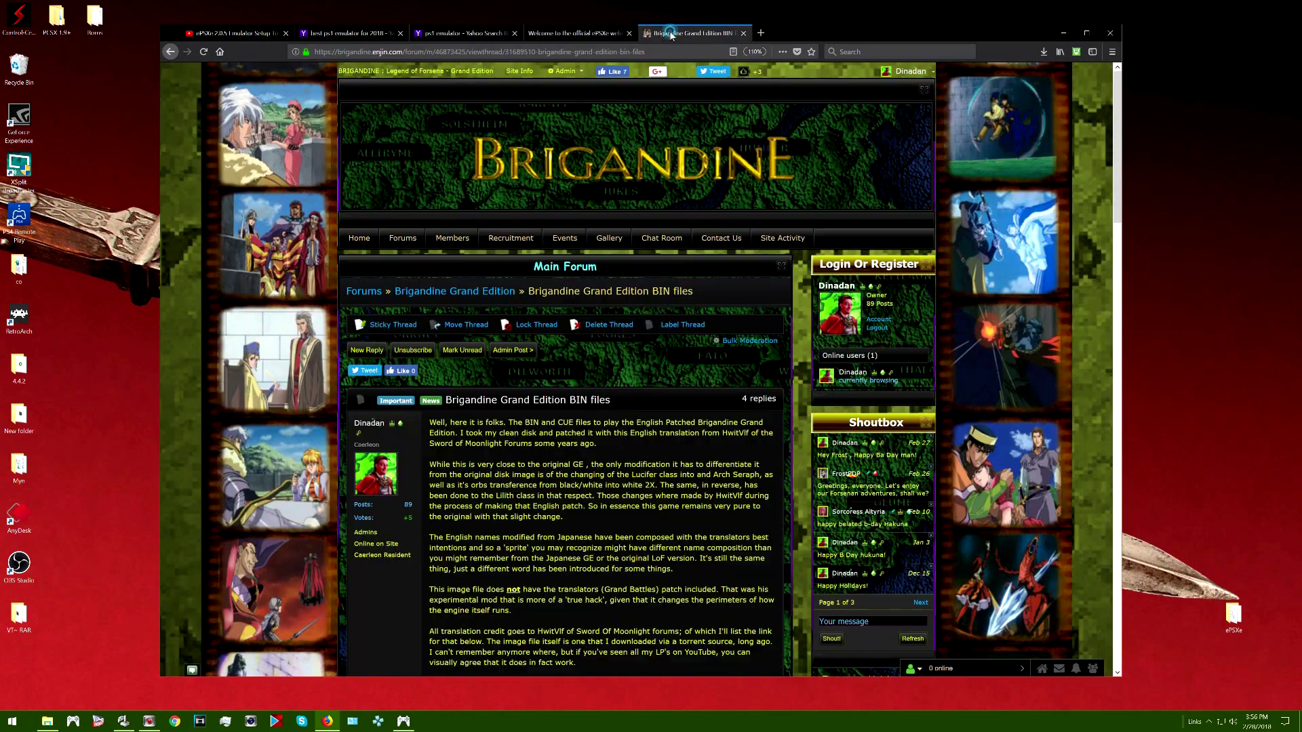
pyautogui.click(692, 33)
pyautogui.click(391, 166)
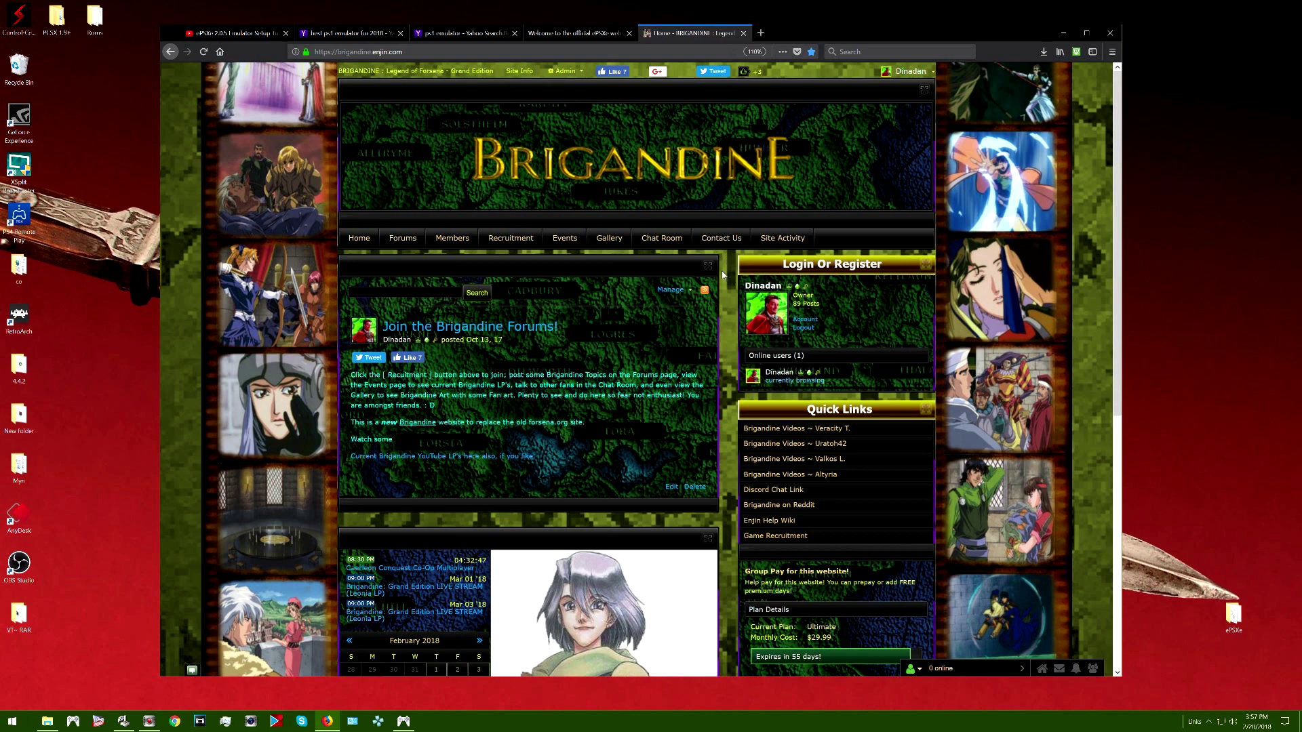
pyautogui.scroll(-3, 723, 275)
pyautogui.scroll(3, 712, 258)
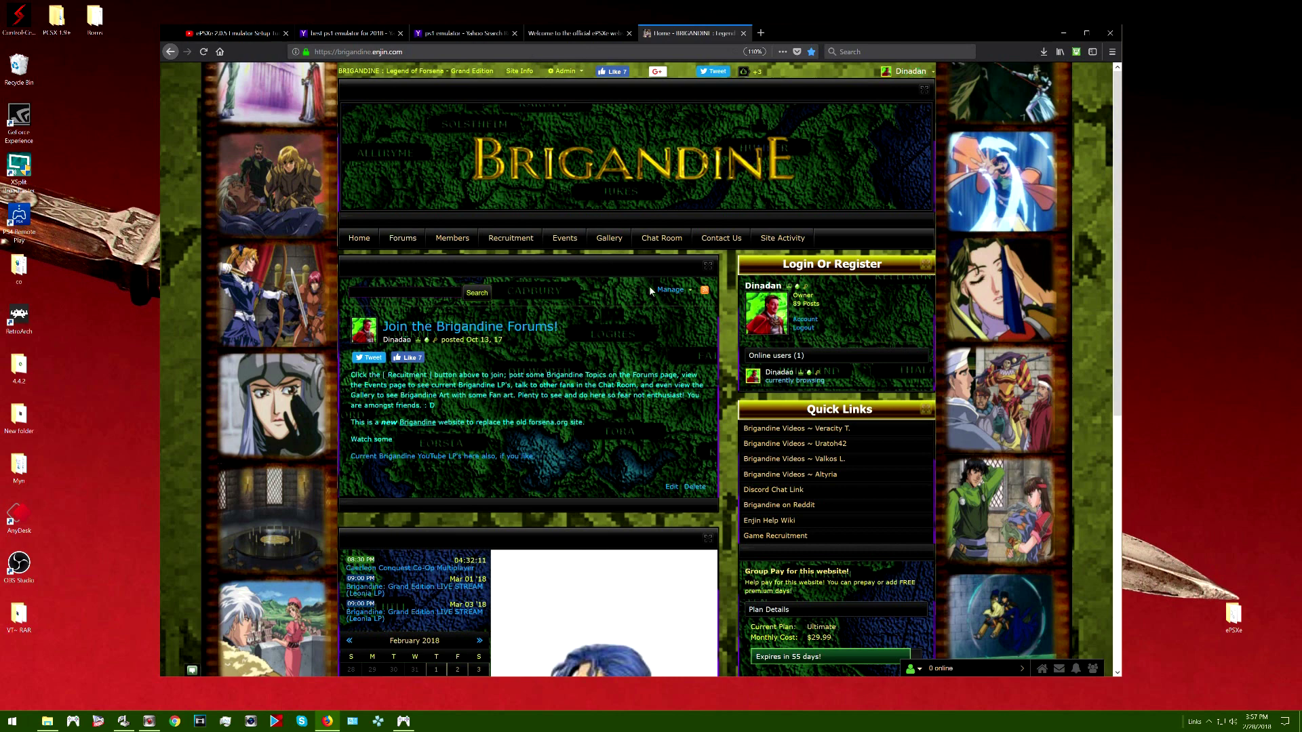
pyautogui.click(671, 289)
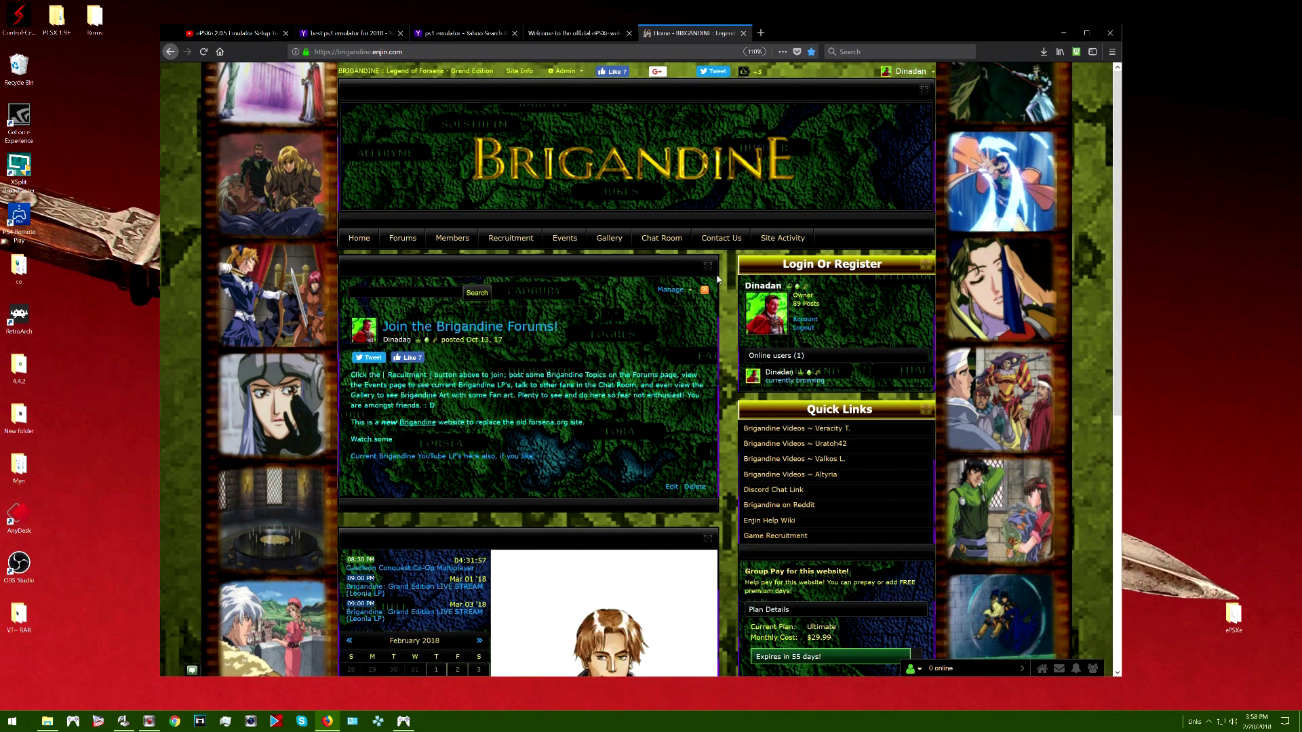
# Switch to the official ePSXe downloads page and download ePSXe v2.0.5 Windows.
pyautogui.click(569, 39)
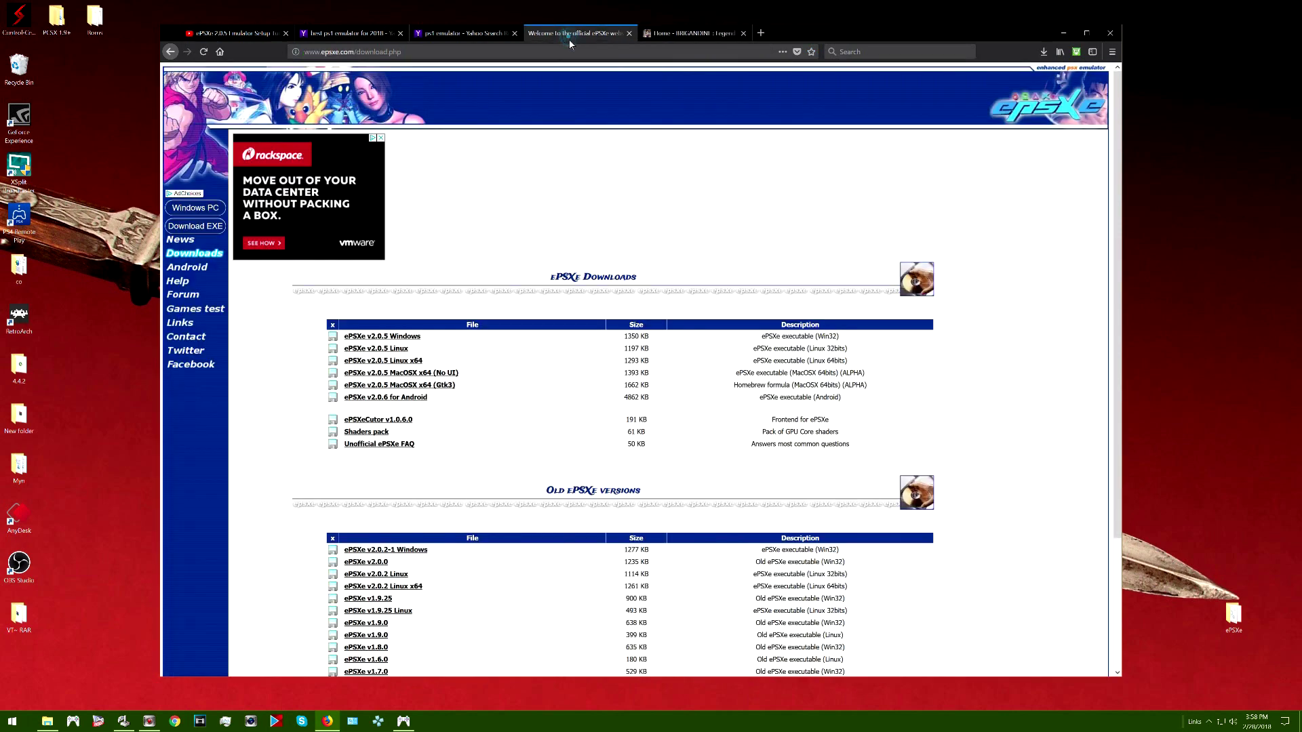
pyautogui.click(366, 335)
pyautogui.moveTo(397, 727)
# Open the downloaded ePSXe205.zip archive in WinRAR and dismiss the licence purchase notice.
pyautogui.click(1043, 52)
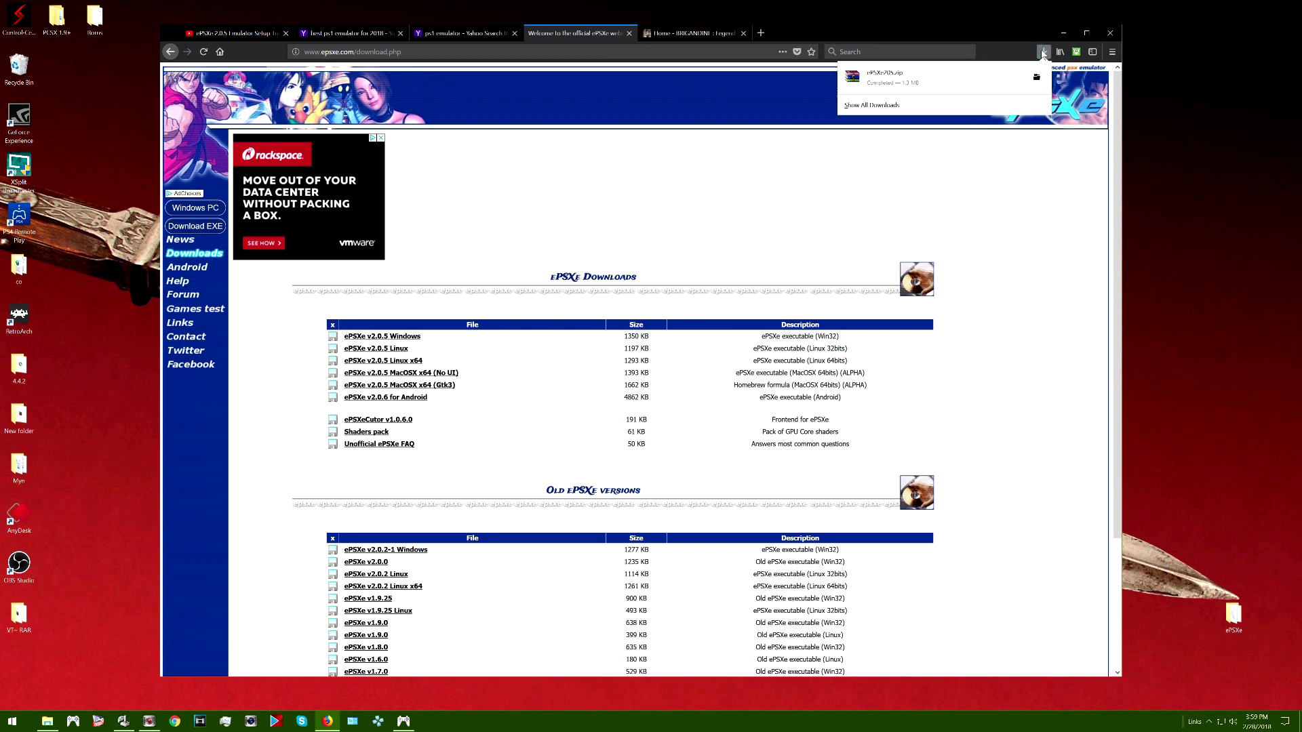
pyautogui.click(960, 81)
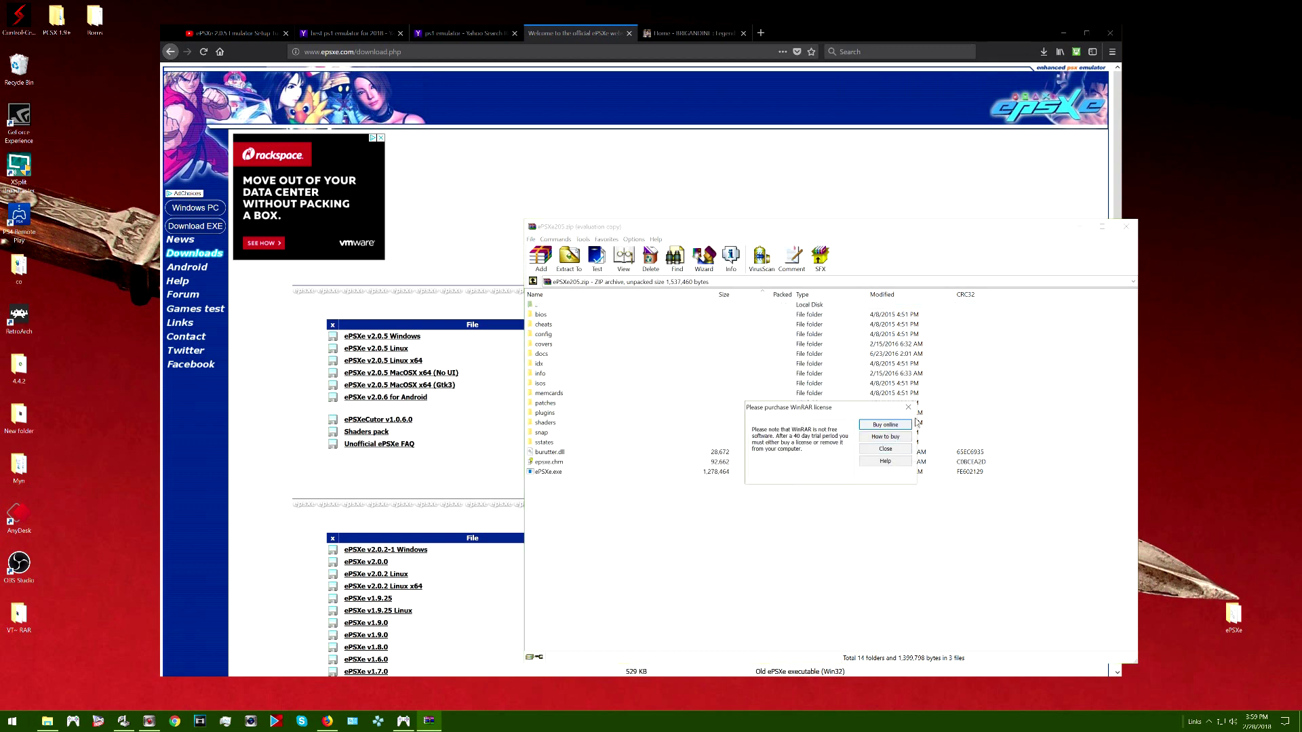
pyautogui.click(908, 407)
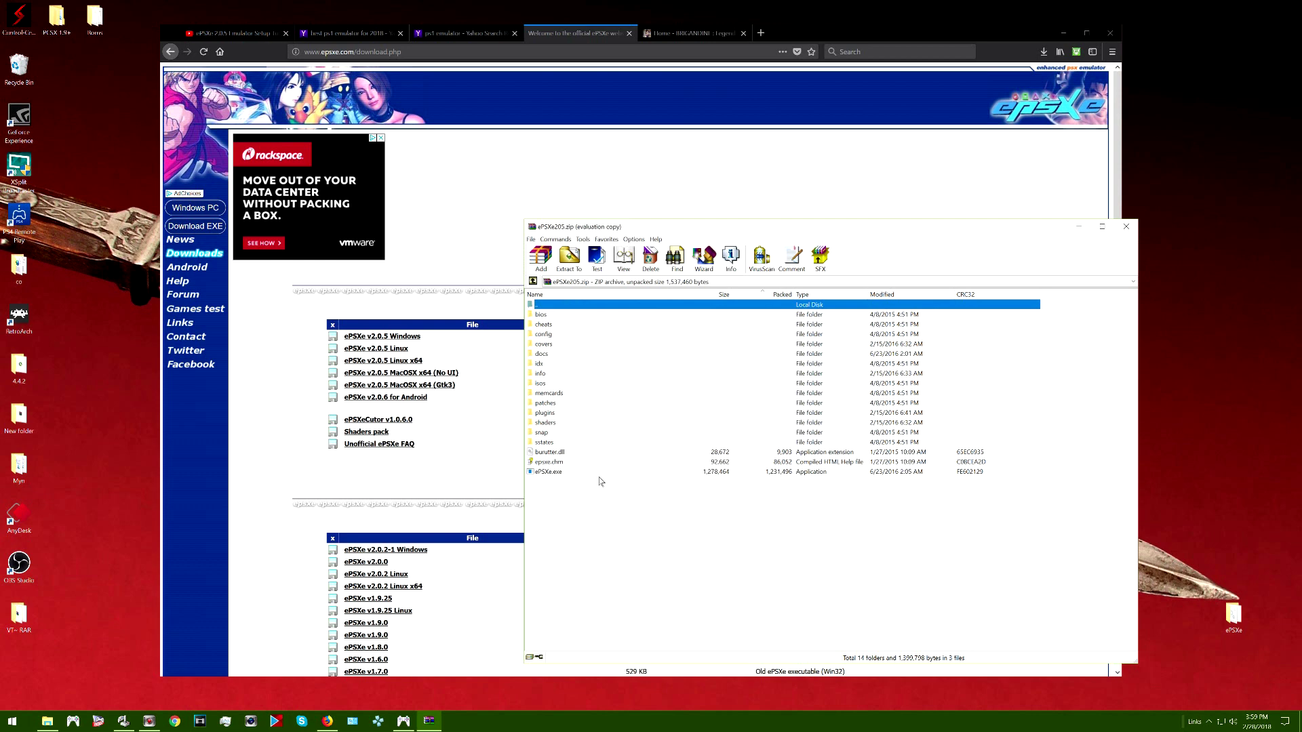
# Extract all folders and files of the archive into the desktop's ePSXe folder, close the archive and open that folder.
pyautogui.moveTo(675, 518); pyautogui.dragTo(553, 318)
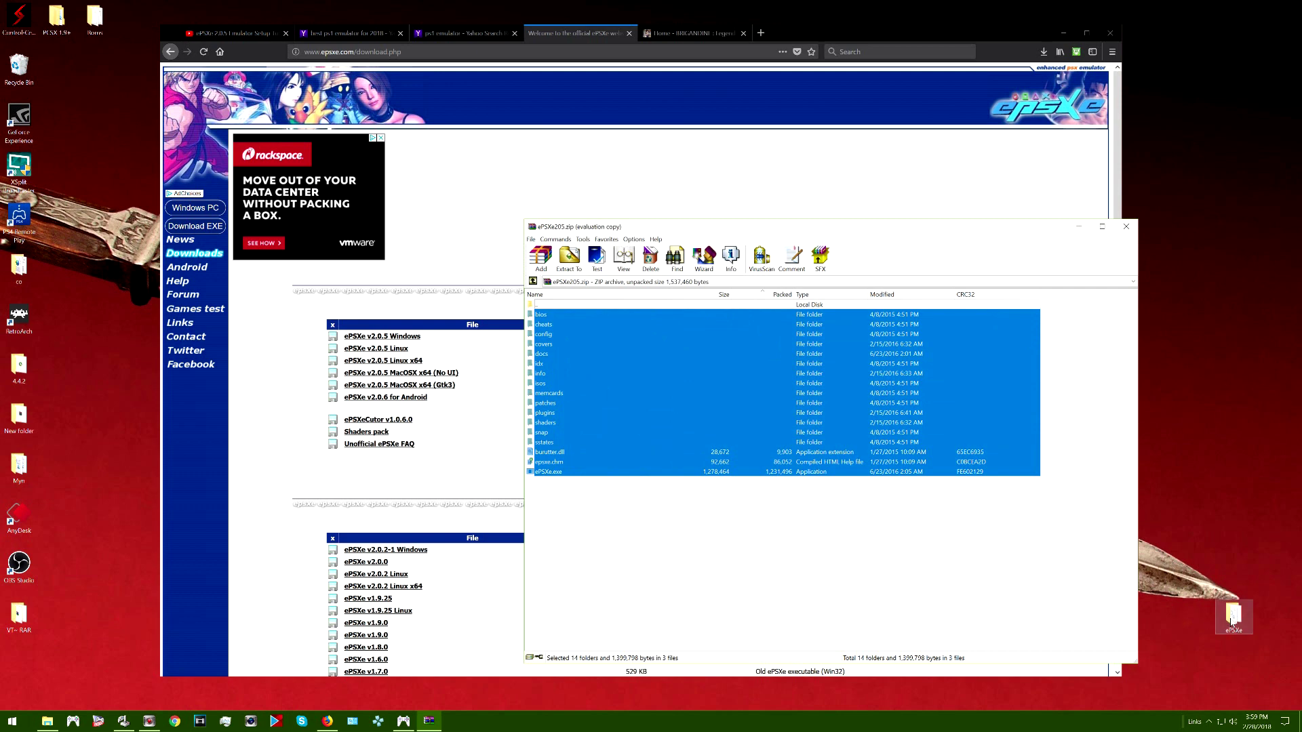
pyautogui.moveTo(1232, 622); pyautogui.dragTo(1233, 623)
pyautogui.click(619, 498)
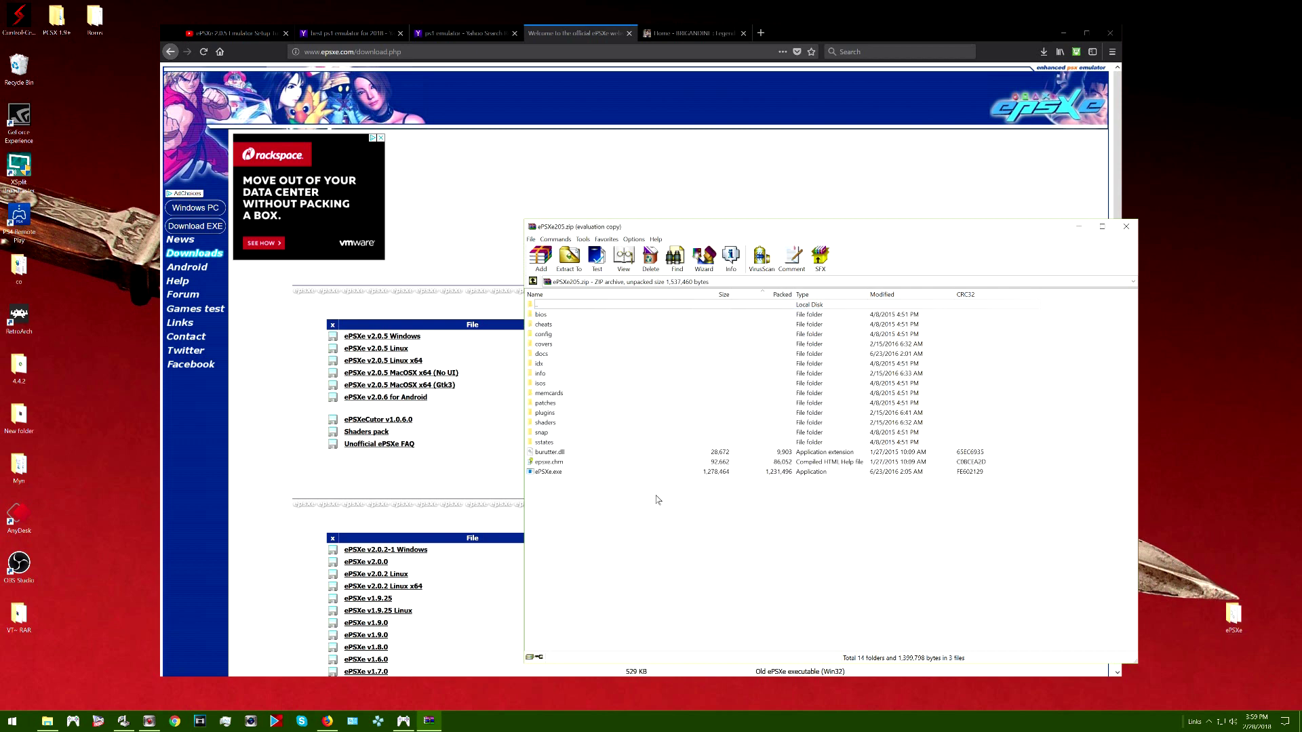
pyautogui.moveTo(701, 514); pyautogui.dragTo(568, 314)
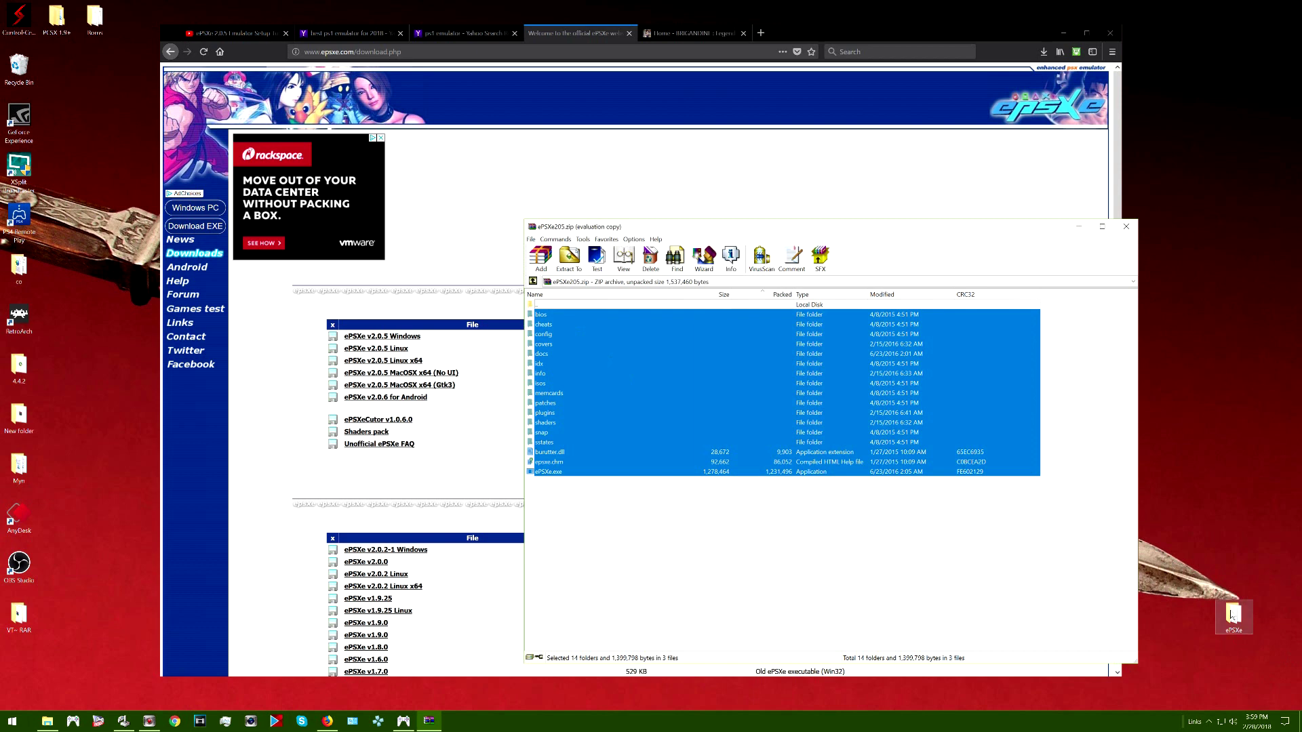
pyautogui.click(1126, 226)
pyautogui.doubleClick(1220, 603)
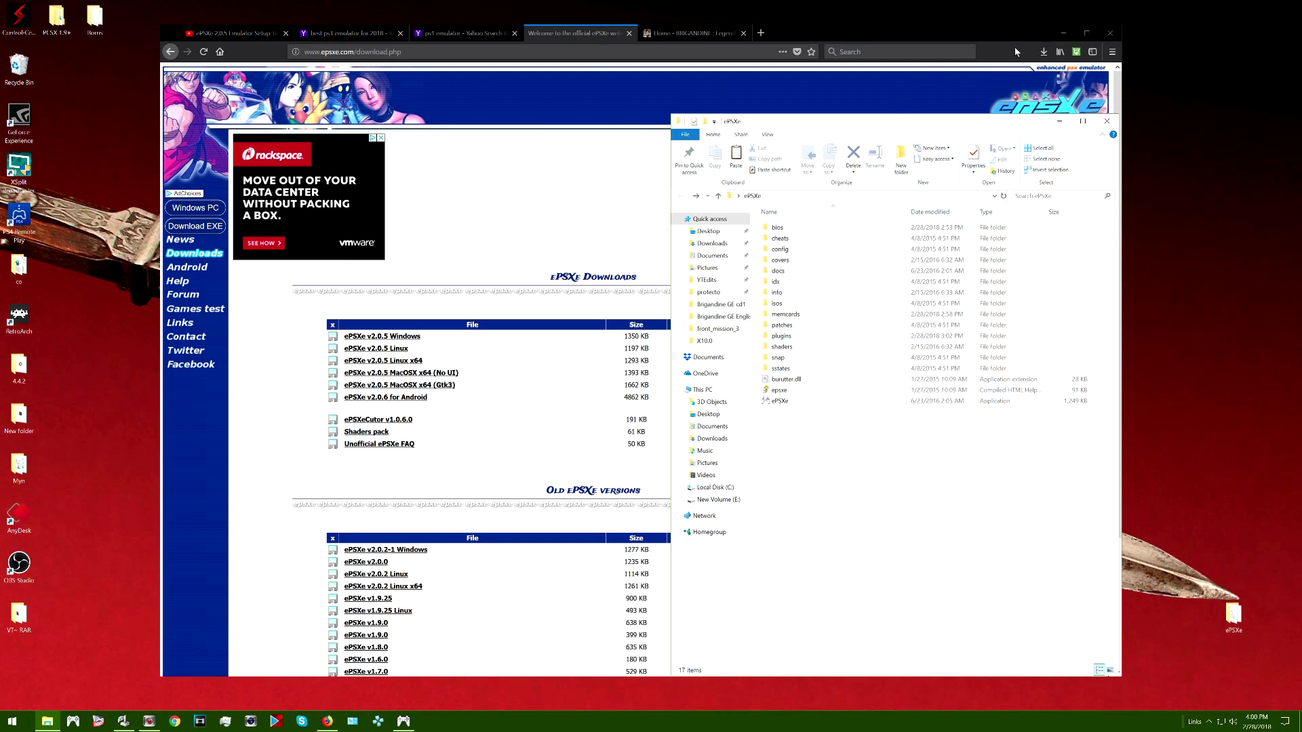
# Minimize the browser, bring up the ePSXe emulator window and place it beside the ePSXe folder window.
pyautogui.click(1062, 34)
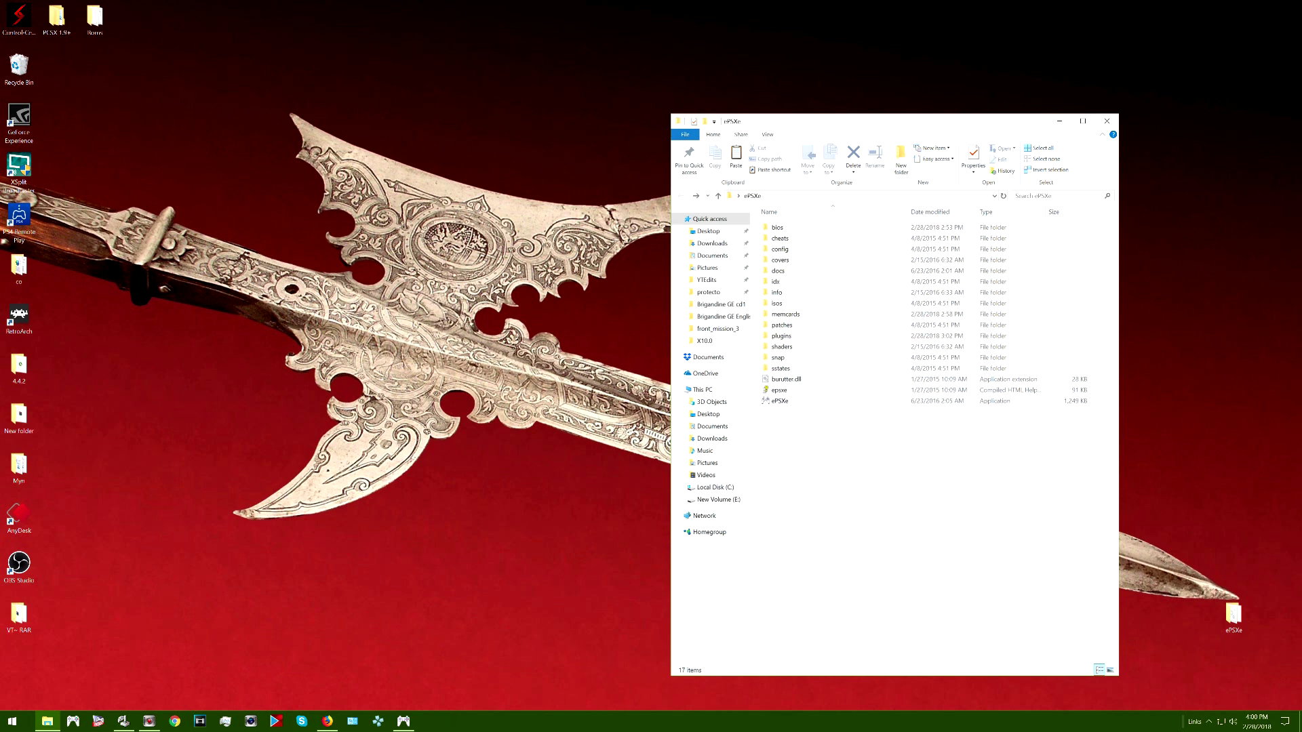
pyautogui.click(403, 721)
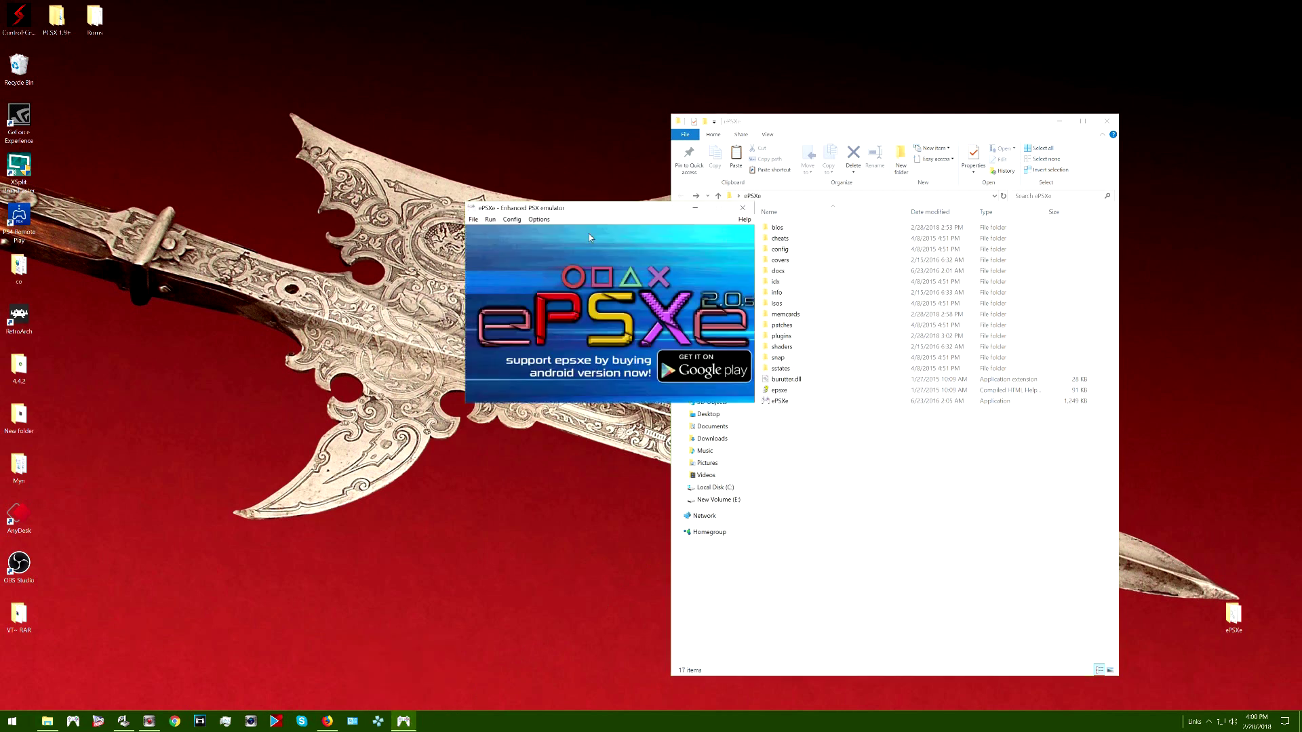
pyautogui.moveTo(592, 206); pyautogui.dragTo(451, 206)
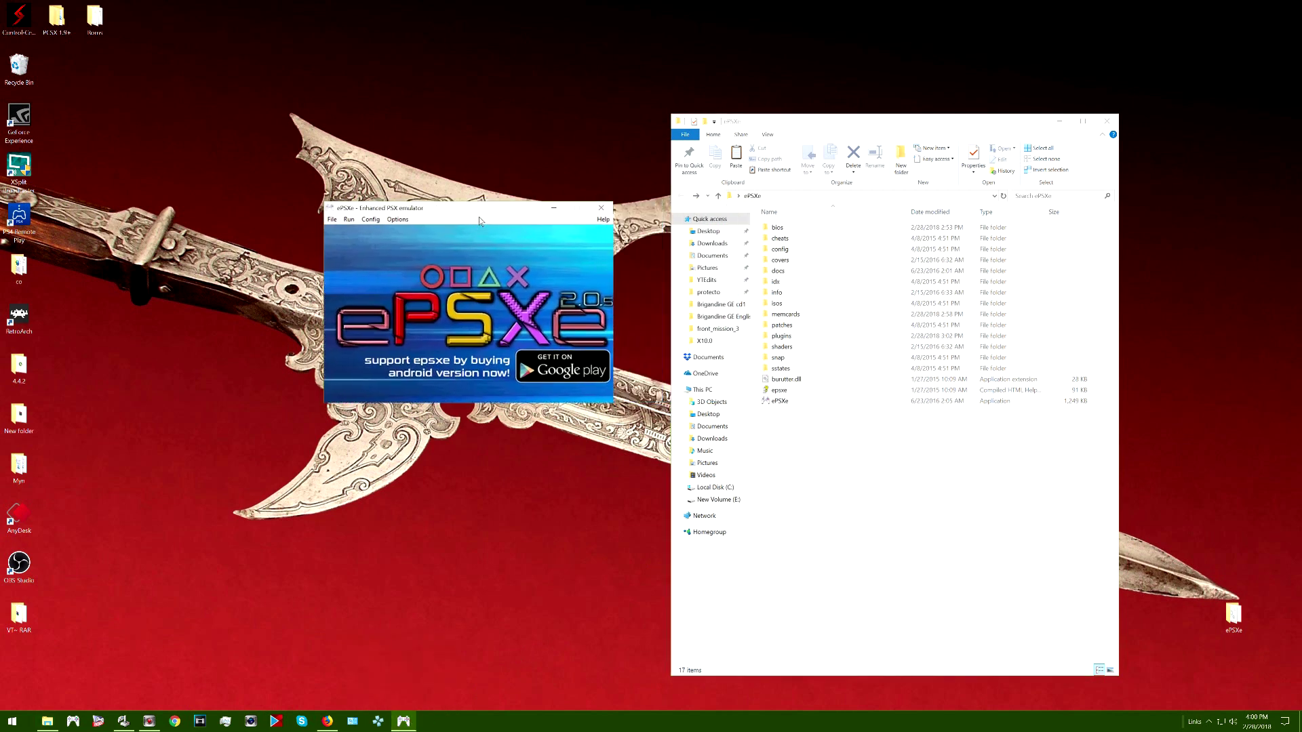
pyautogui.click(371, 220)
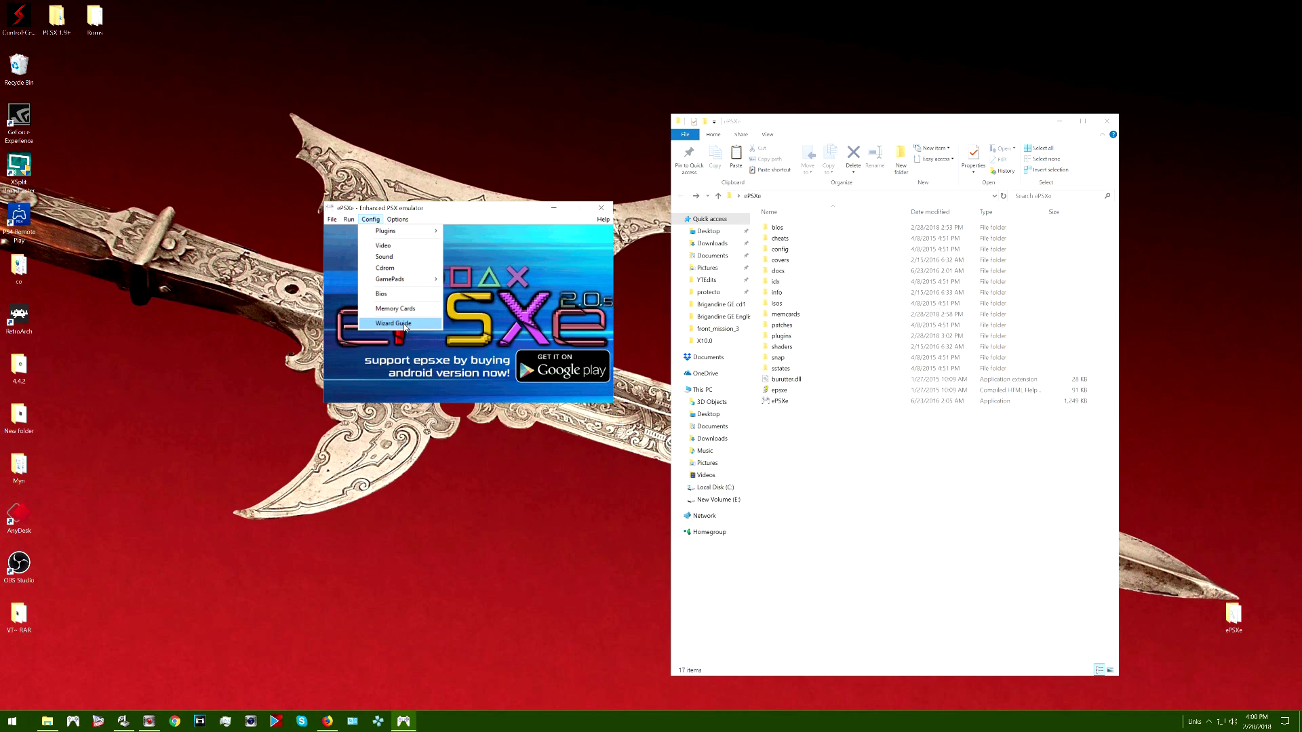
pyautogui.click(486, 216)
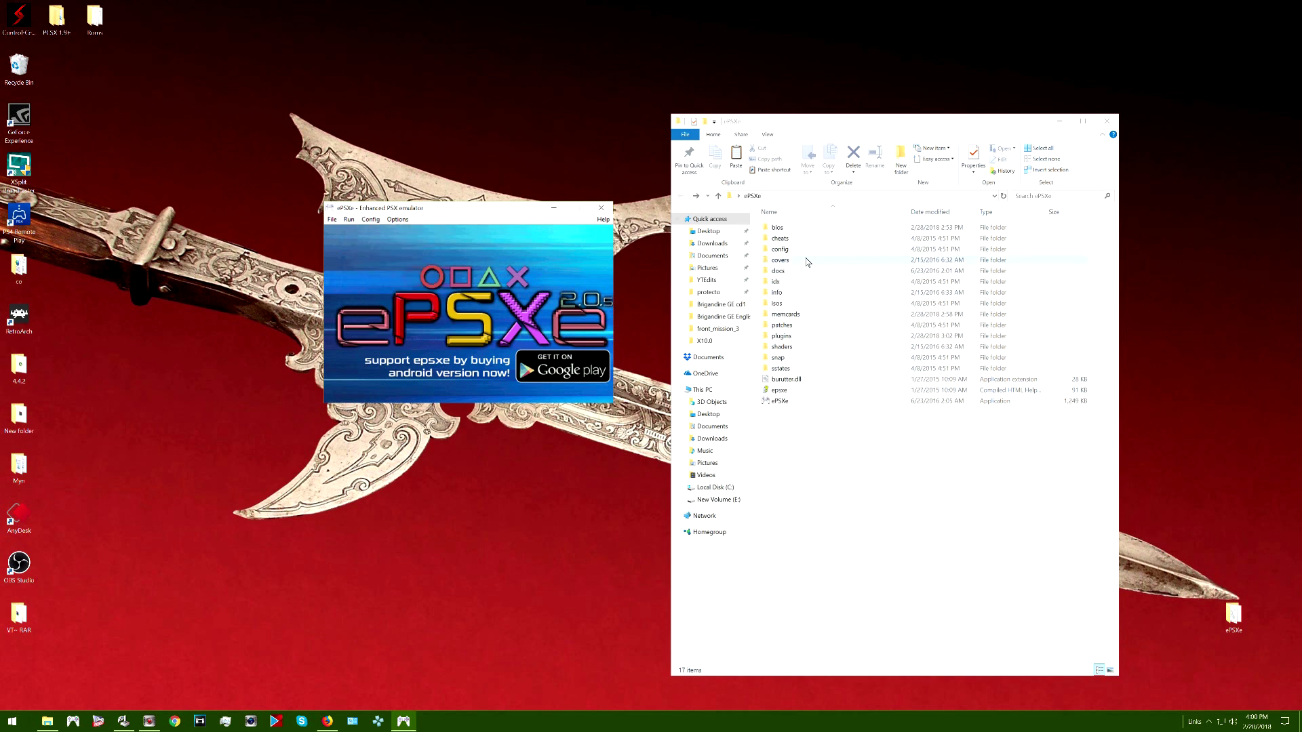
# Look through the contents of the bios, plugins and config folders inside the ePSXe folder.
pyautogui.click(793, 228)
pyautogui.doubleClick(793, 228)
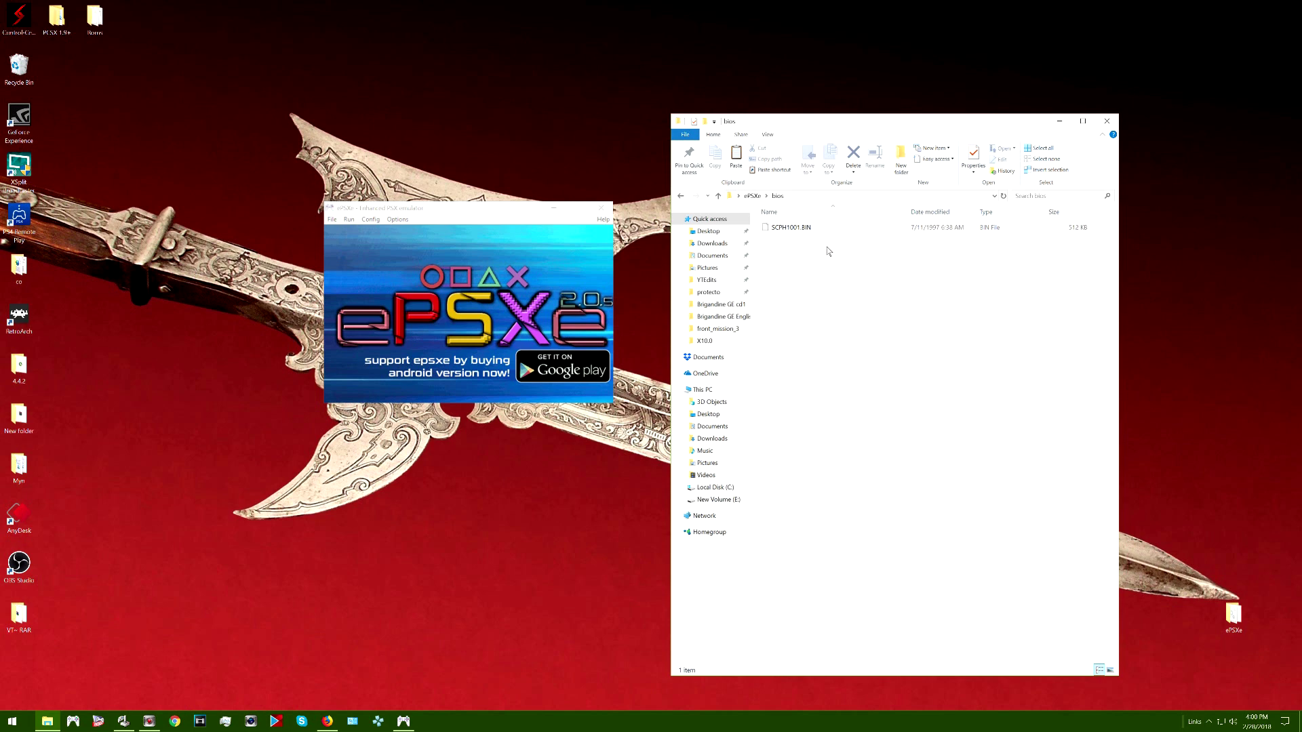
pyautogui.press('BackSpace')
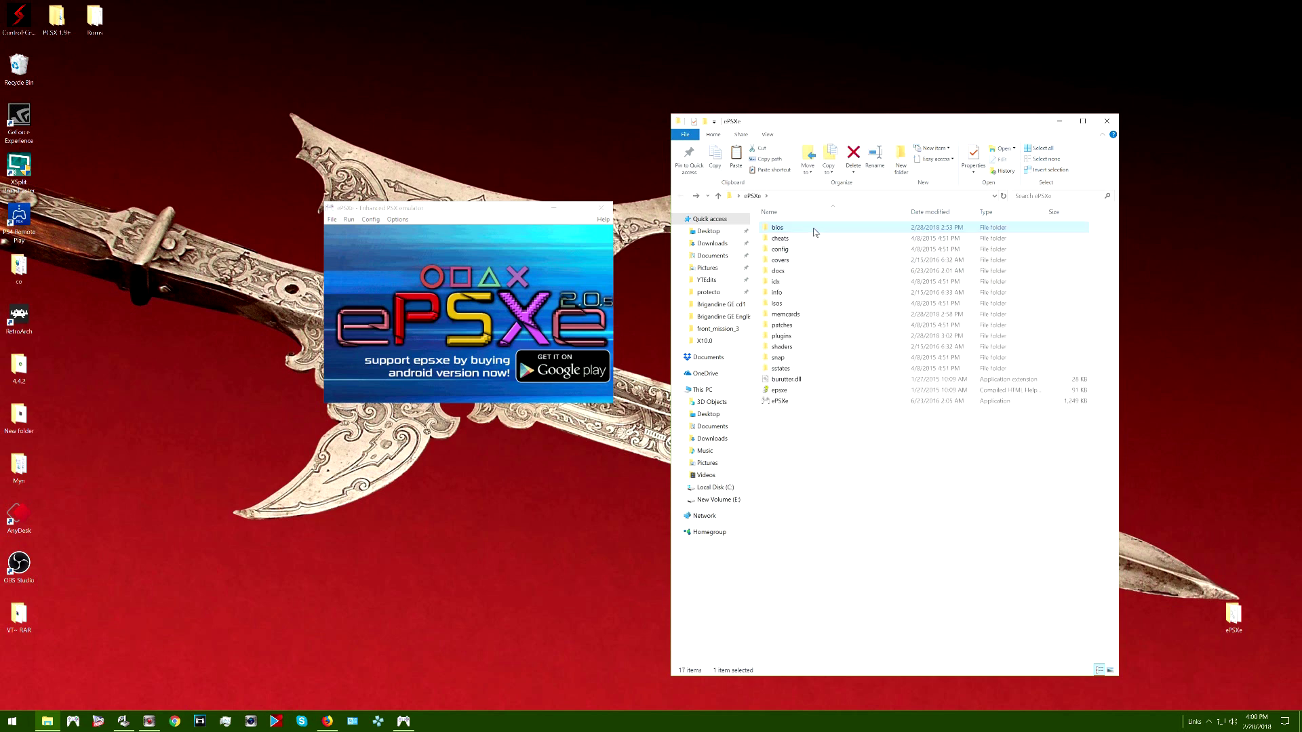
pyautogui.doubleClick(809, 337)
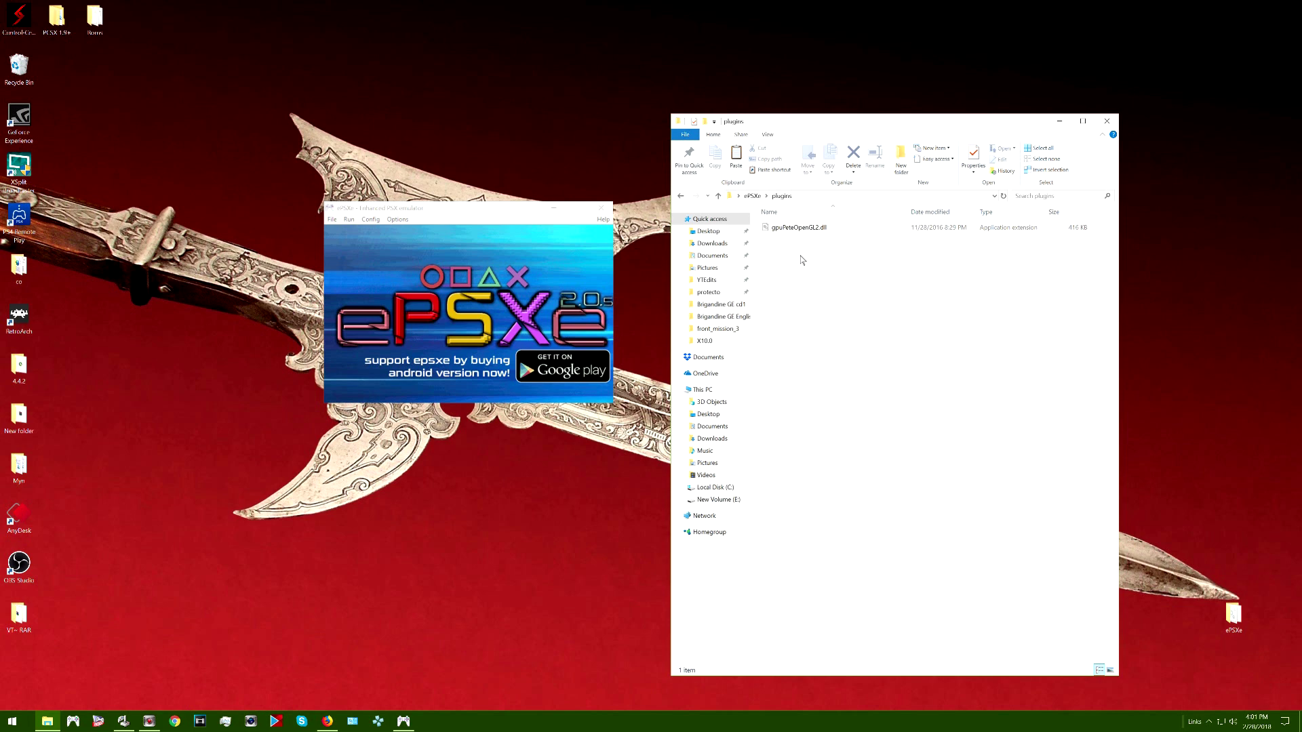
pyautogui.press('BackSpace')
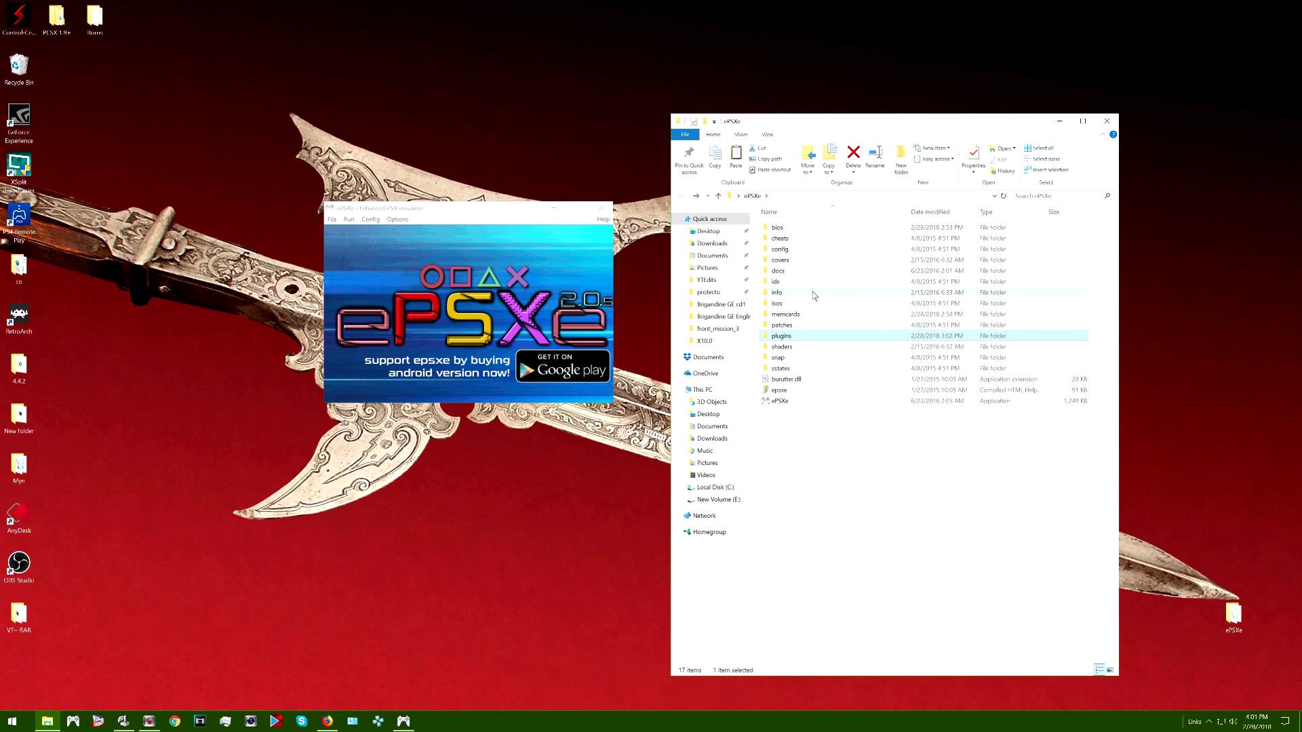
pyautogui.doubleClick(814, 250)
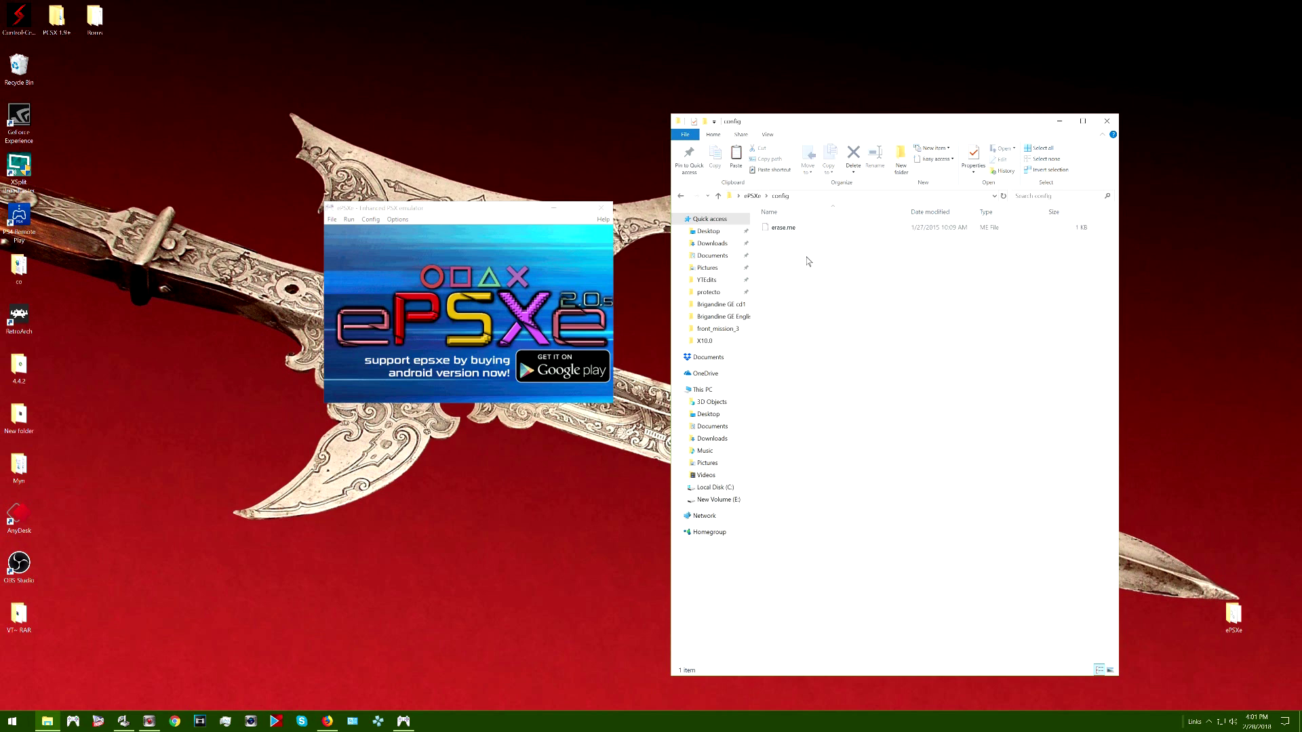
pyautogui.press('BackSpace')
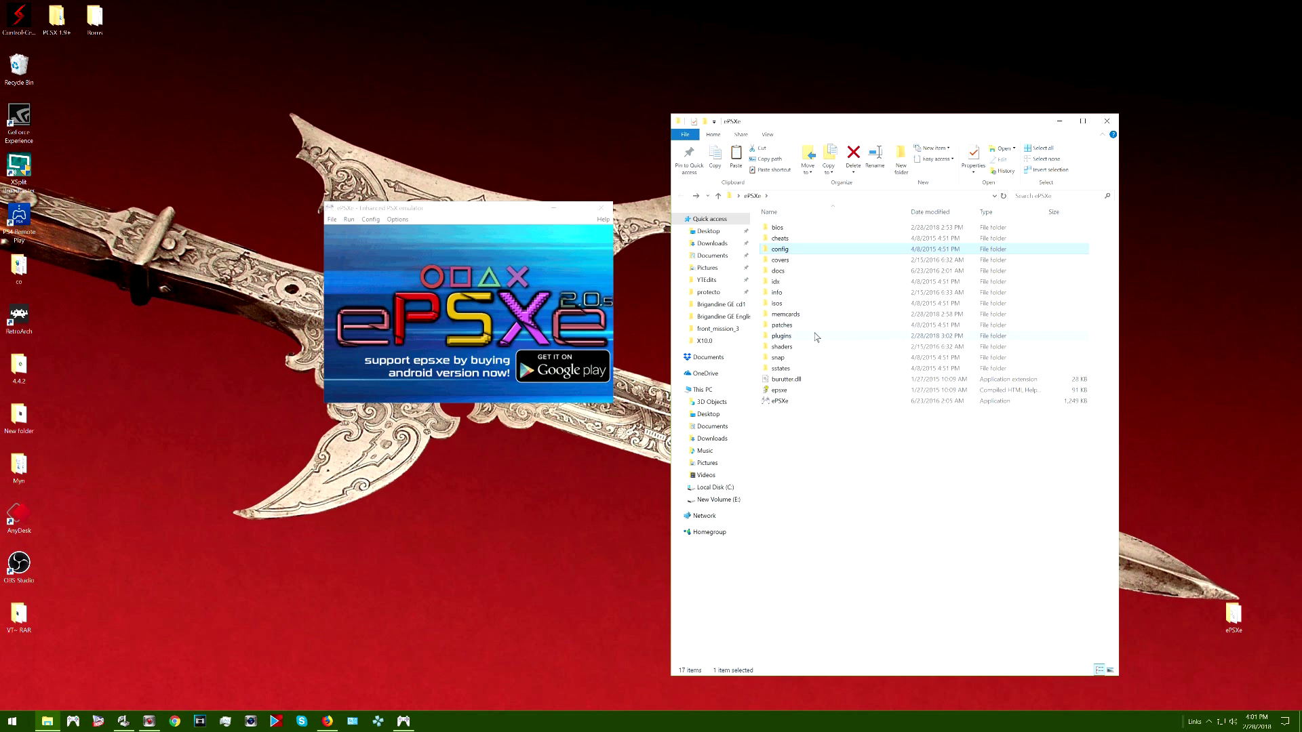
# Look inside the memcards and sstates folders, and check the bios folder again.
pyautogui.doubleClick(813, 316)
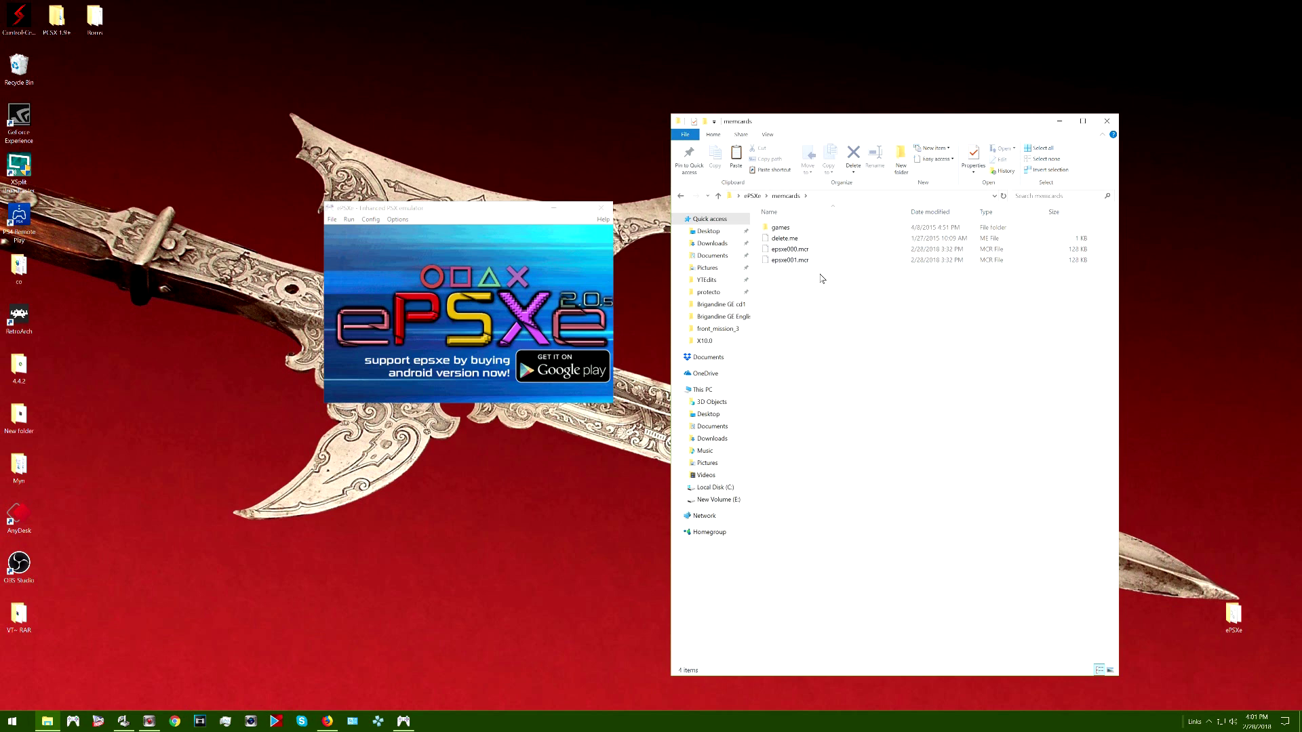
pyautogui.hotkey('alt', 'Left')
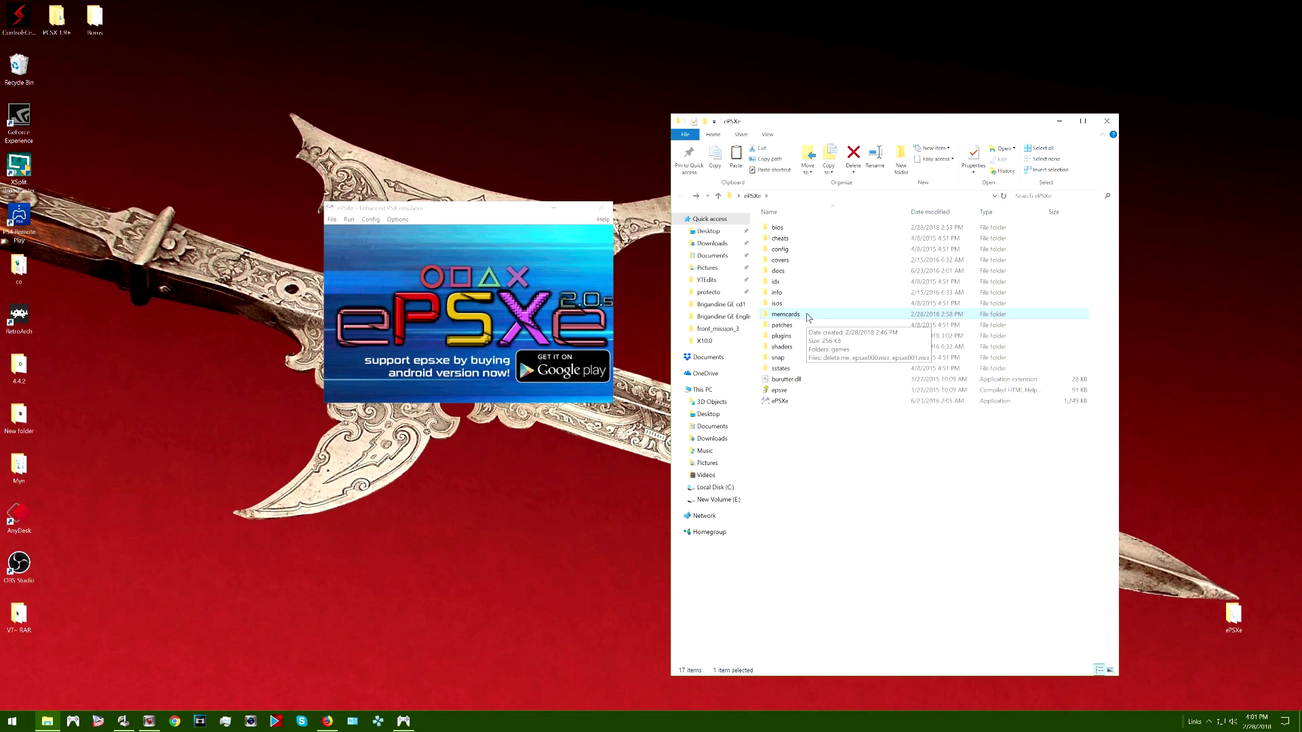
pyautogui.doubleClick(802, 371)
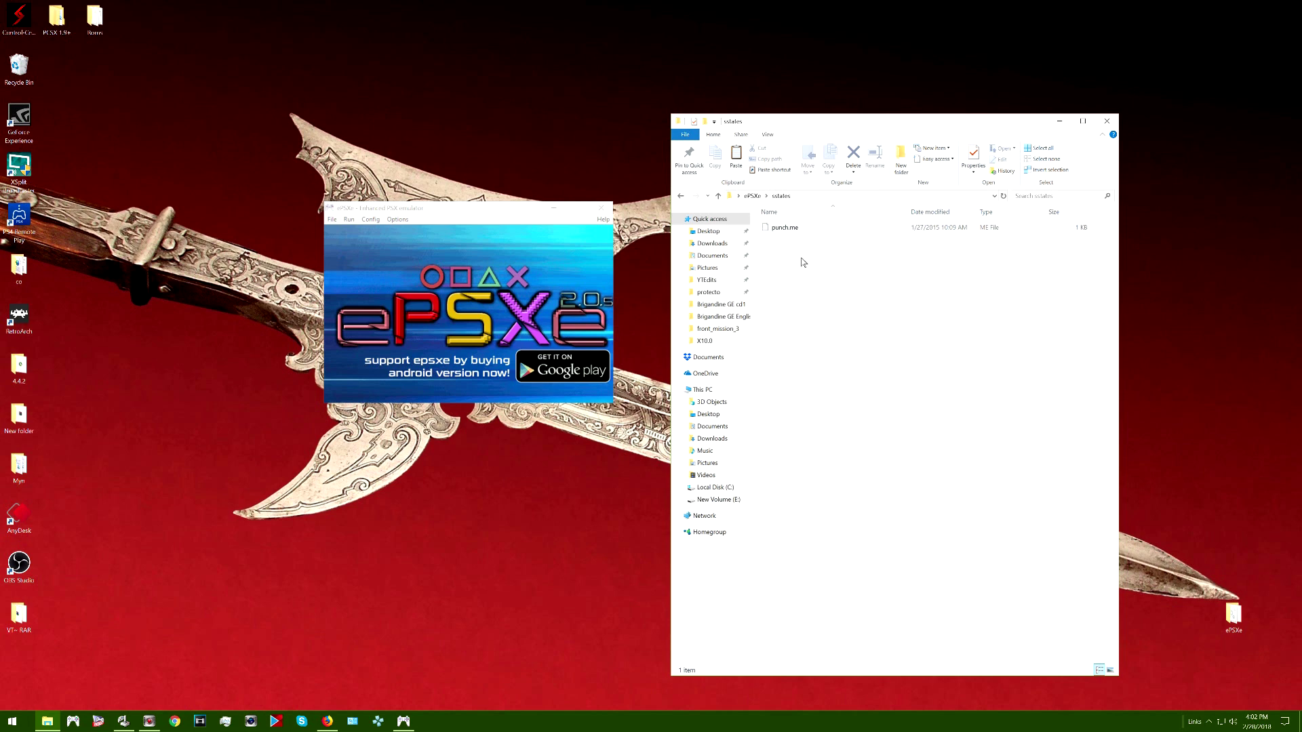
pyautogui.press('BackSpace')
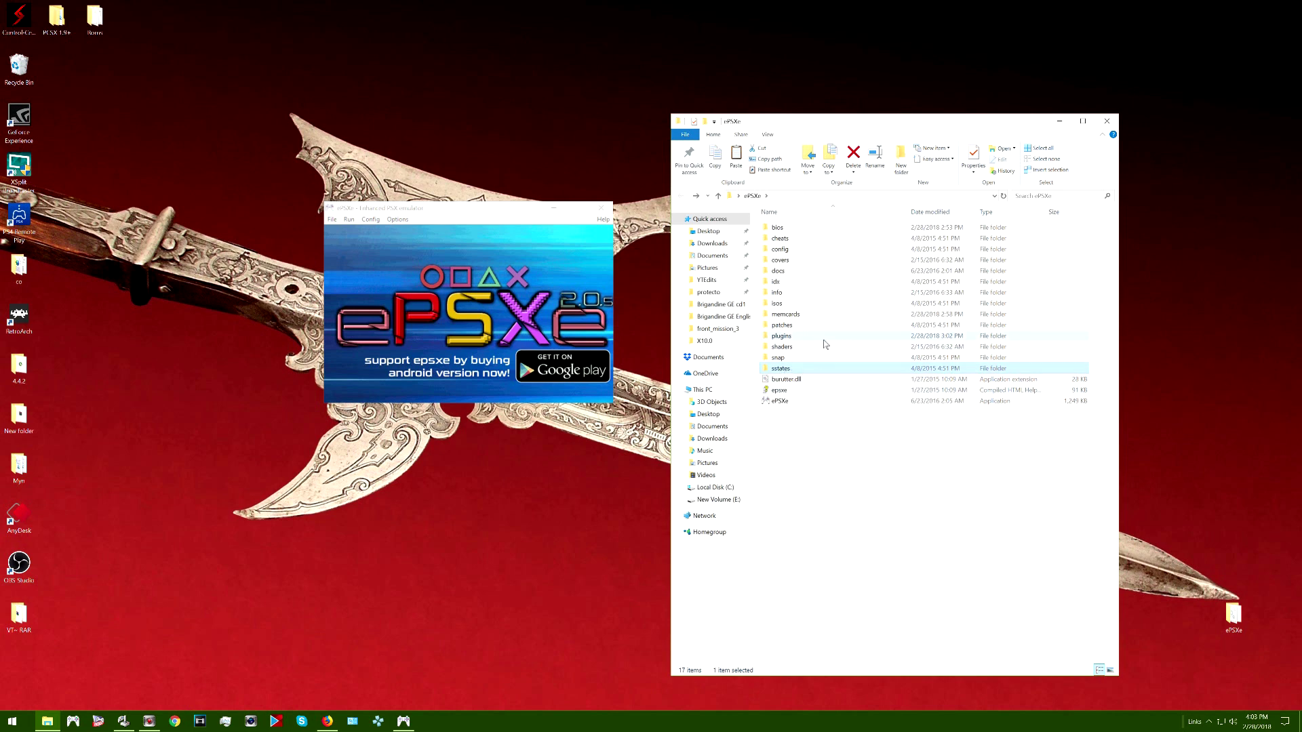
pyautogui.doubleClick(804, 226)
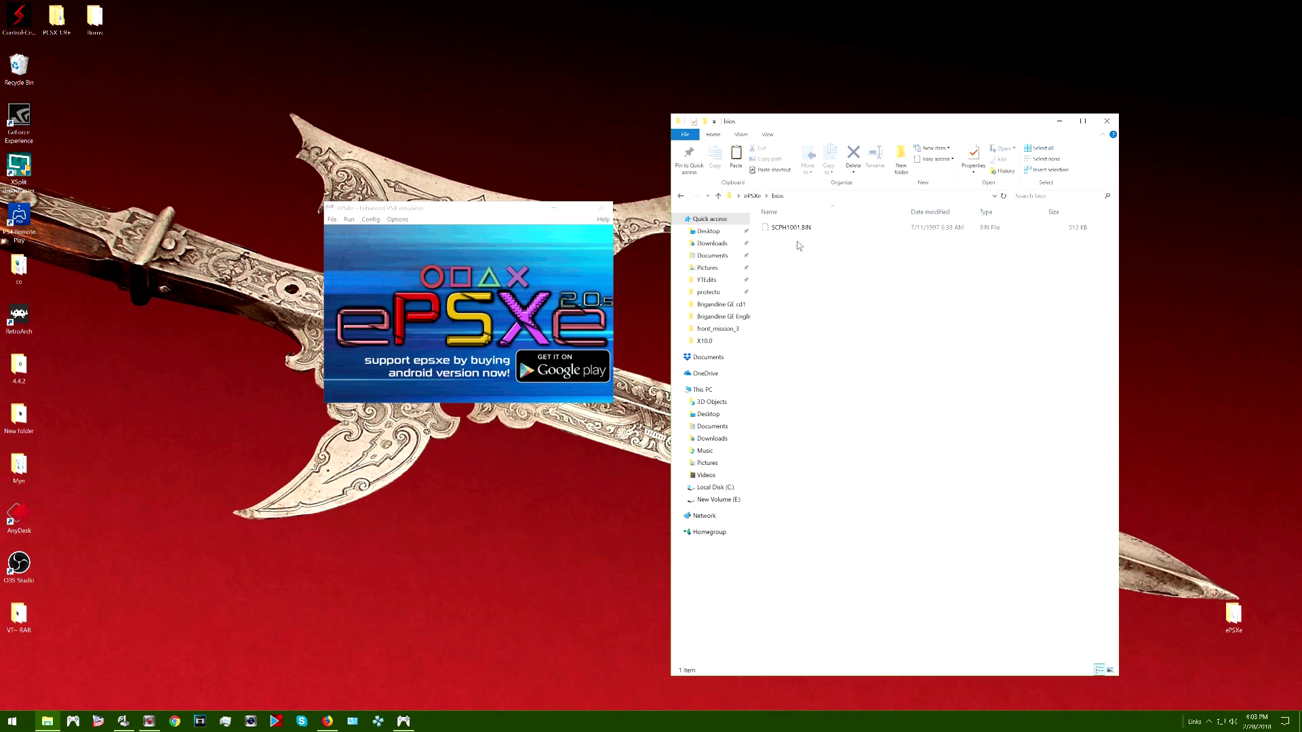
pyautogui.press('BackSpace')
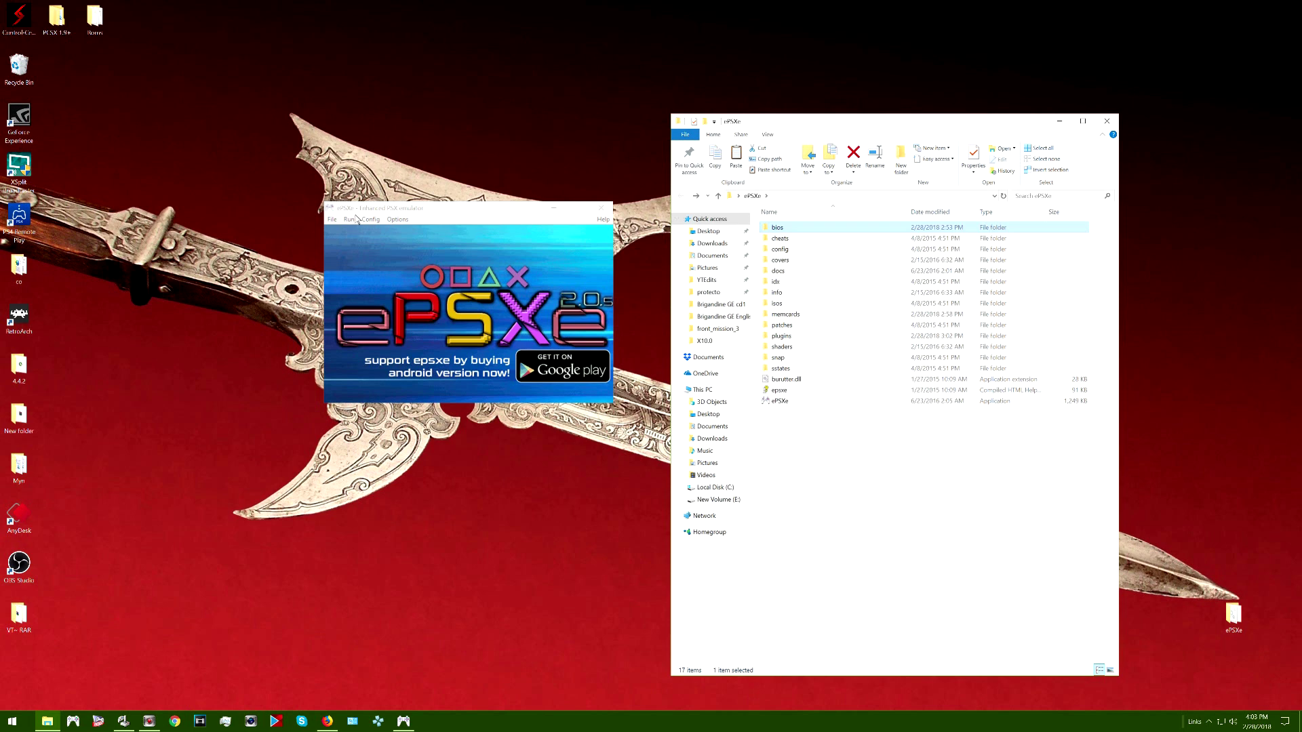
# Run the Wizard Guide, choosing the scph1001 - US (Recommended) BIOS and accepting the highlighted video, sound and CD-ROM plugins.
pyautogui.click(383, 207)
pyautogui.click(370, 219)
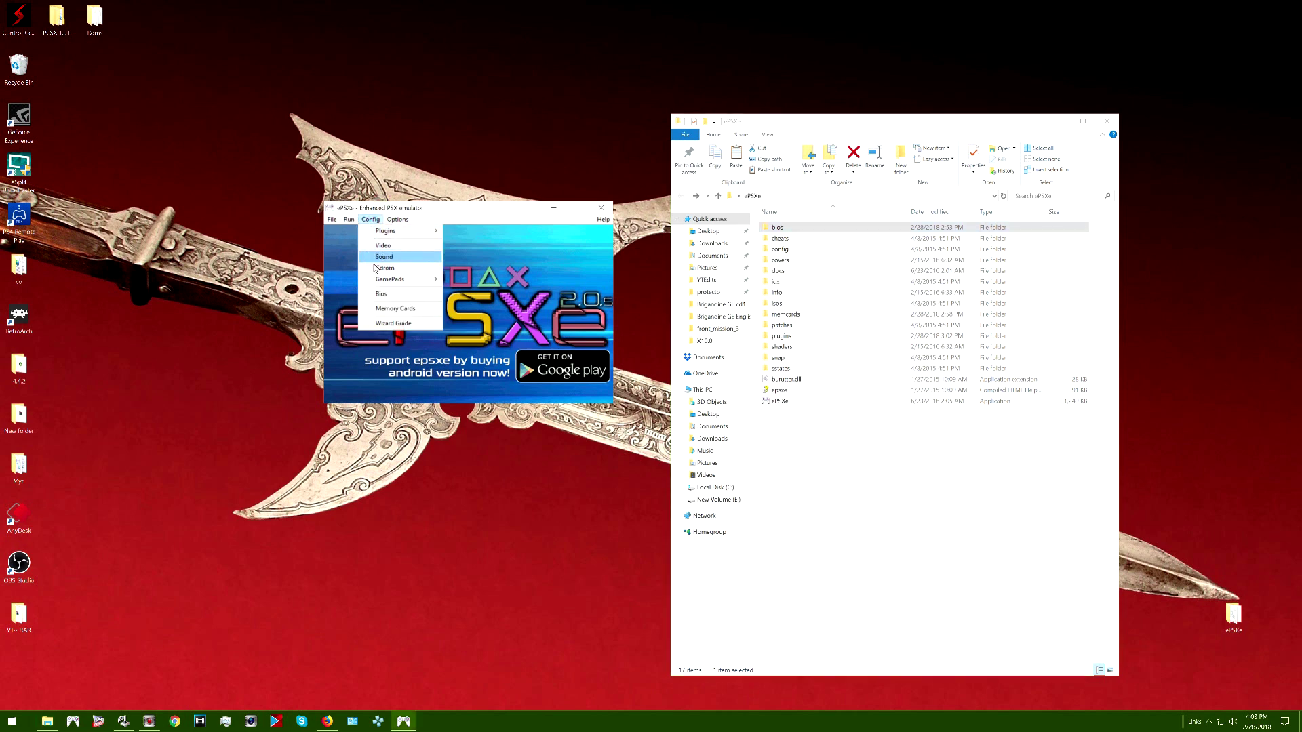
pyautogui.click(392, 325)
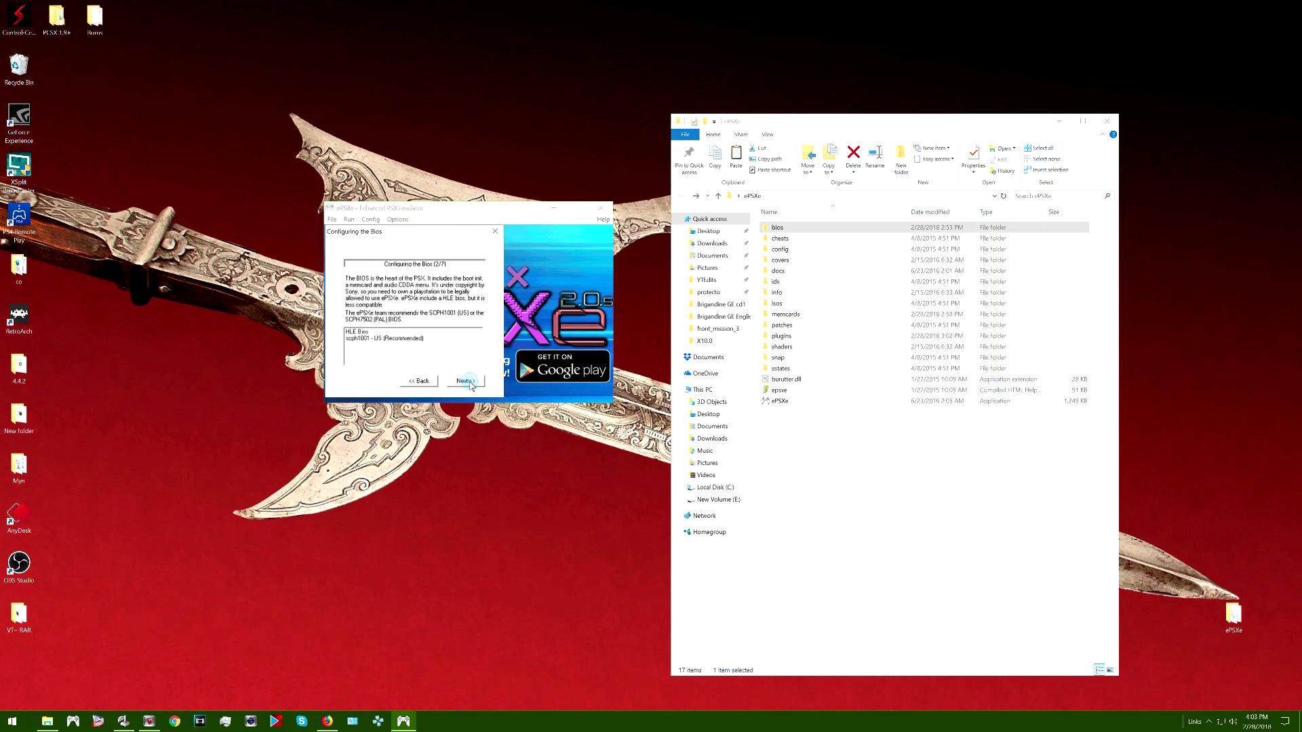
pyautogui.click(397, 339)
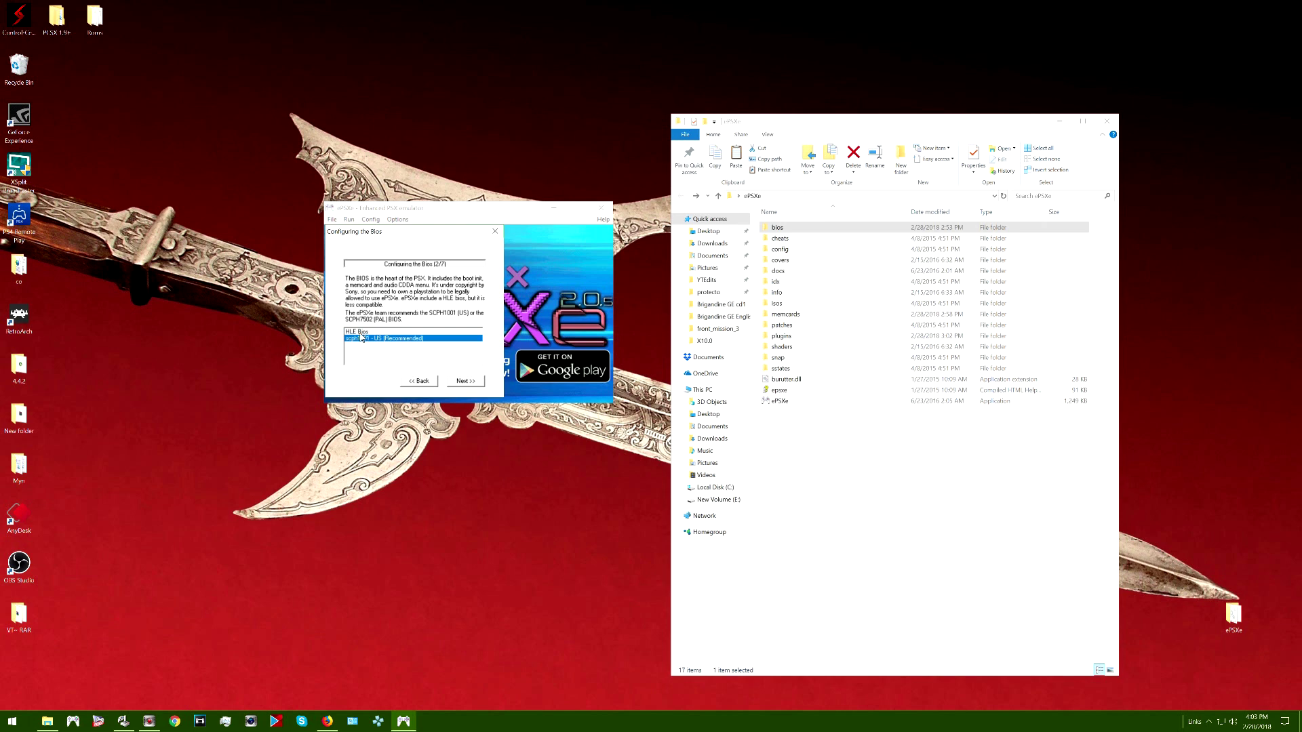
pyautogui.click(474, 381)
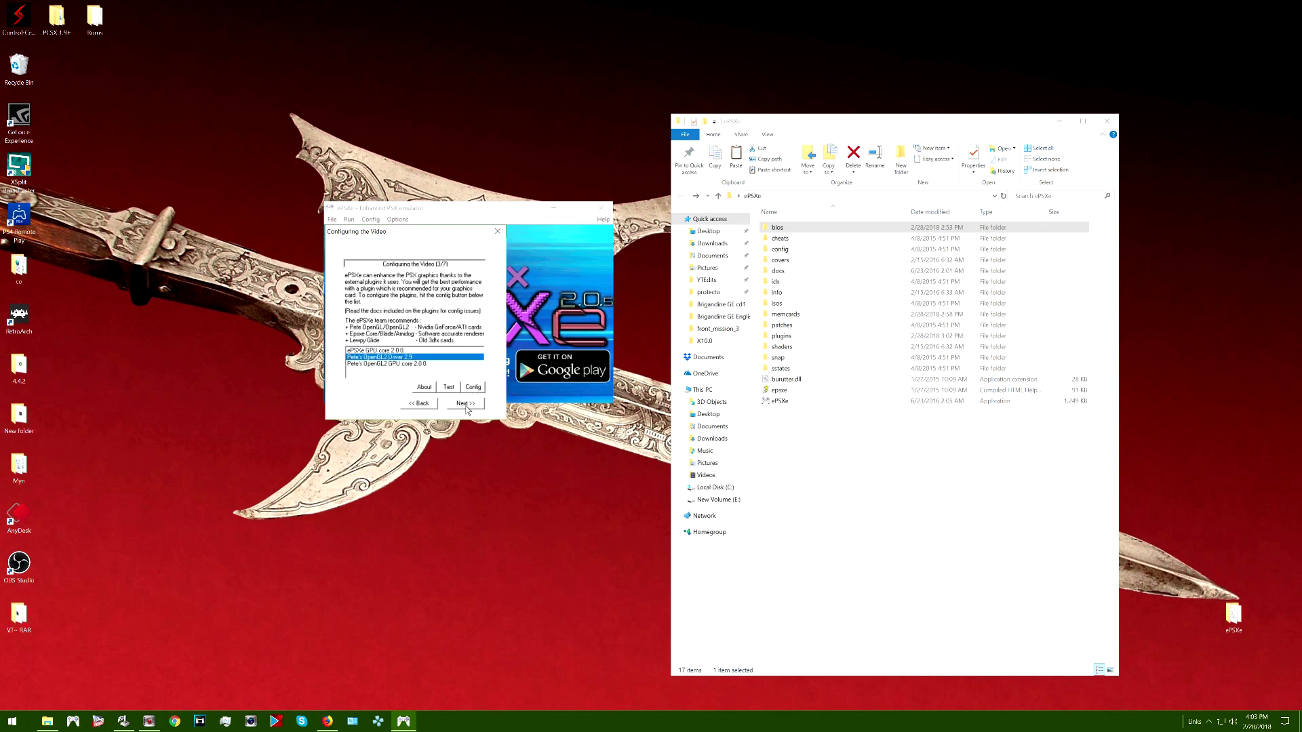
pyautogui.click(467, 405)
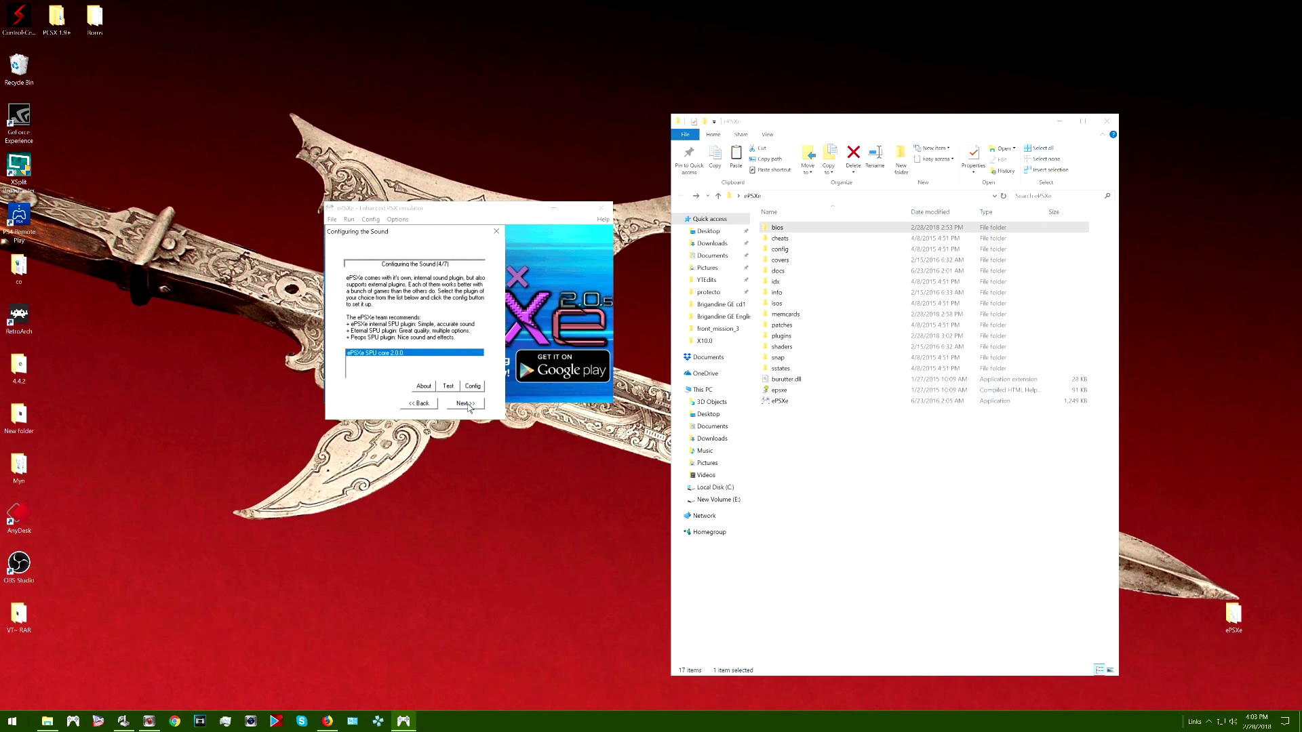
pyautogui.click(468, 404)
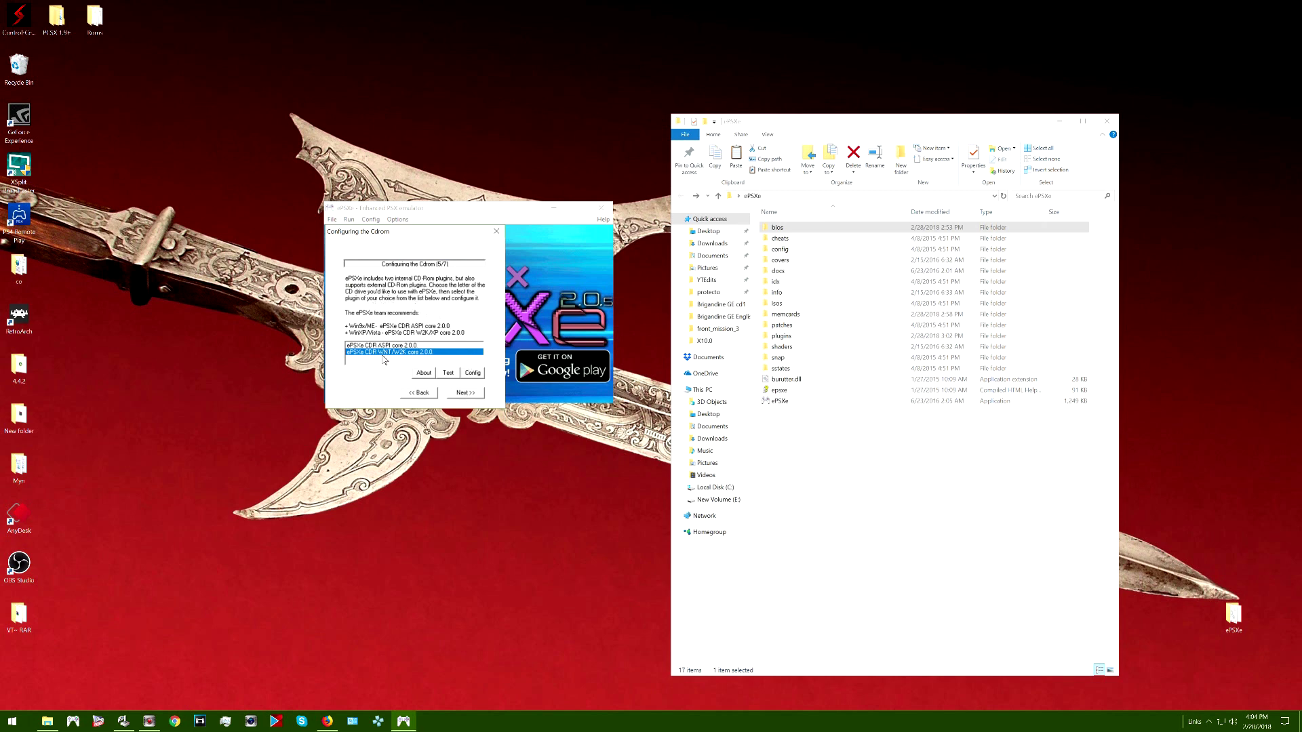
pyautogui.click(466, 394)
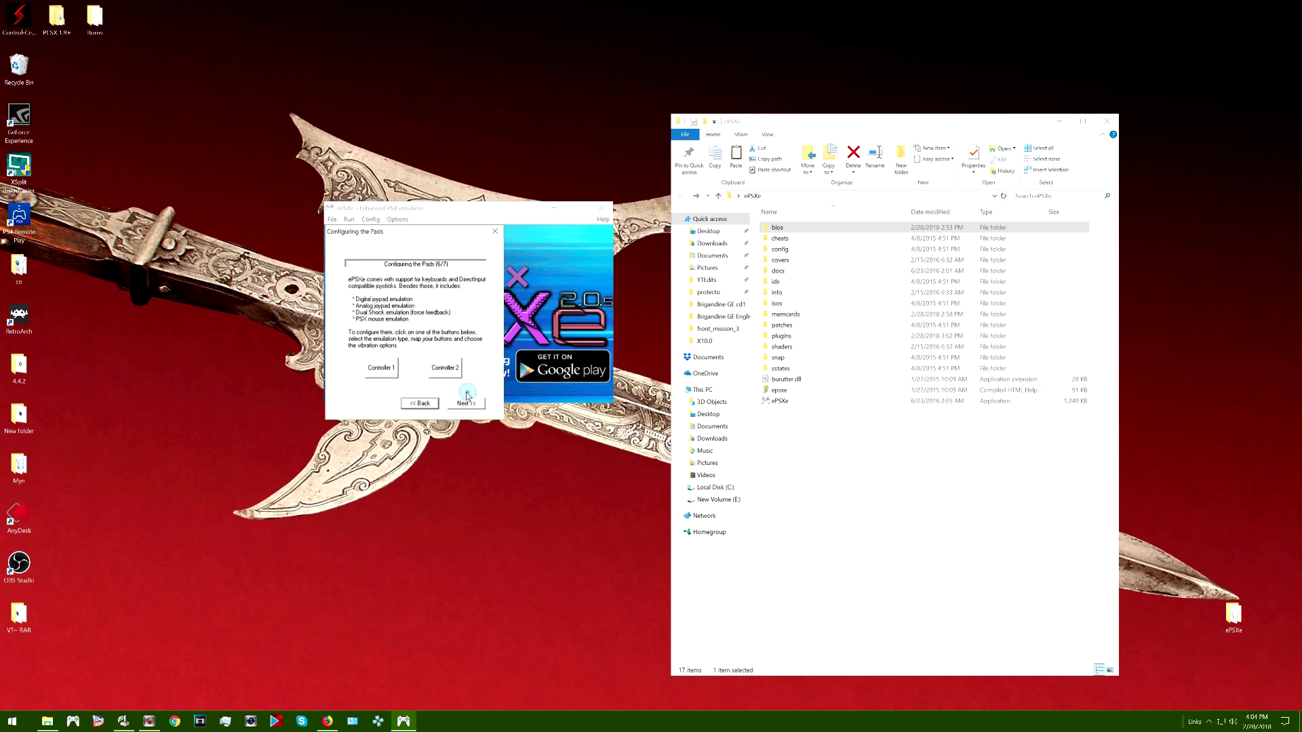
# Review and accept Controller 1's button mapping, and finish the configuration wizard.
pyautogui.click(380, 370)
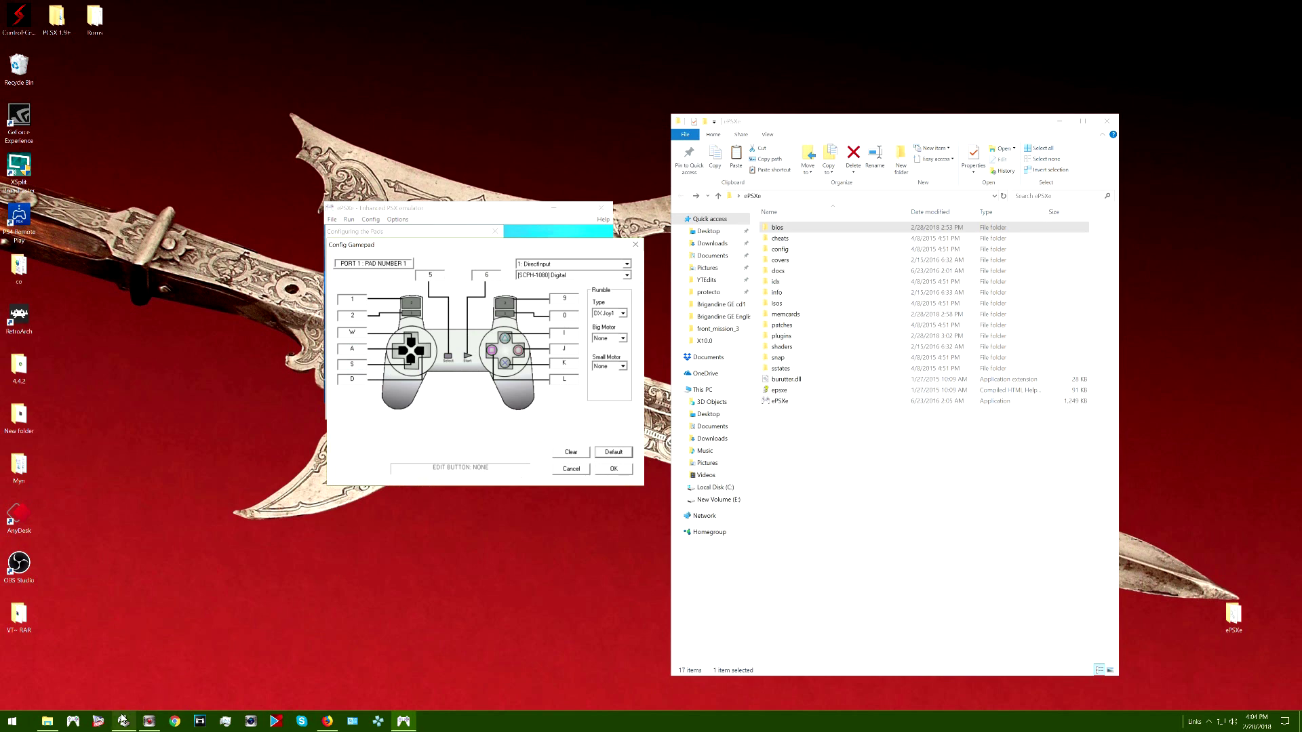
pyautogui.moveTo(123, 721)
pyautogui.click(614, 469)
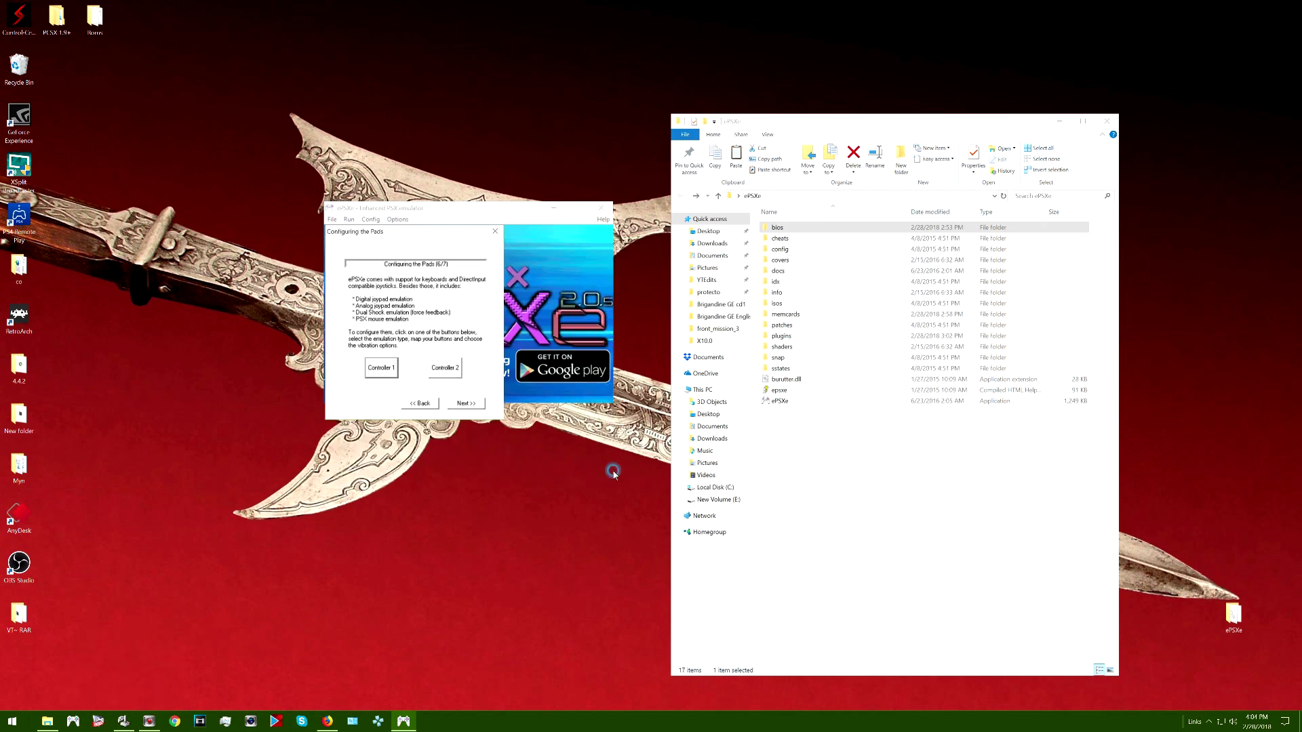
pyautogui.click(468, 404)
pyautogui.click(461, 343)
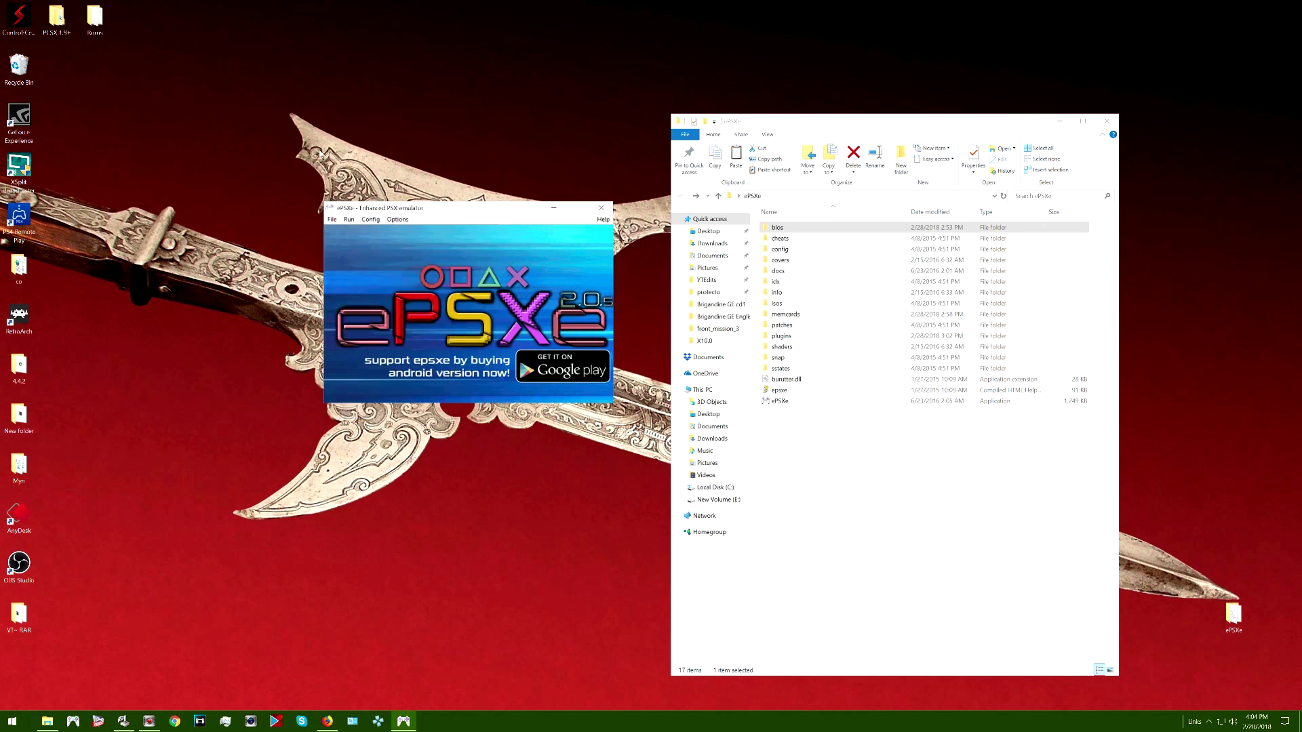
# Look over the emulator's general options and the gamepad mapping for Port 1, Pad 1.
pyautogui.click(387, 221)
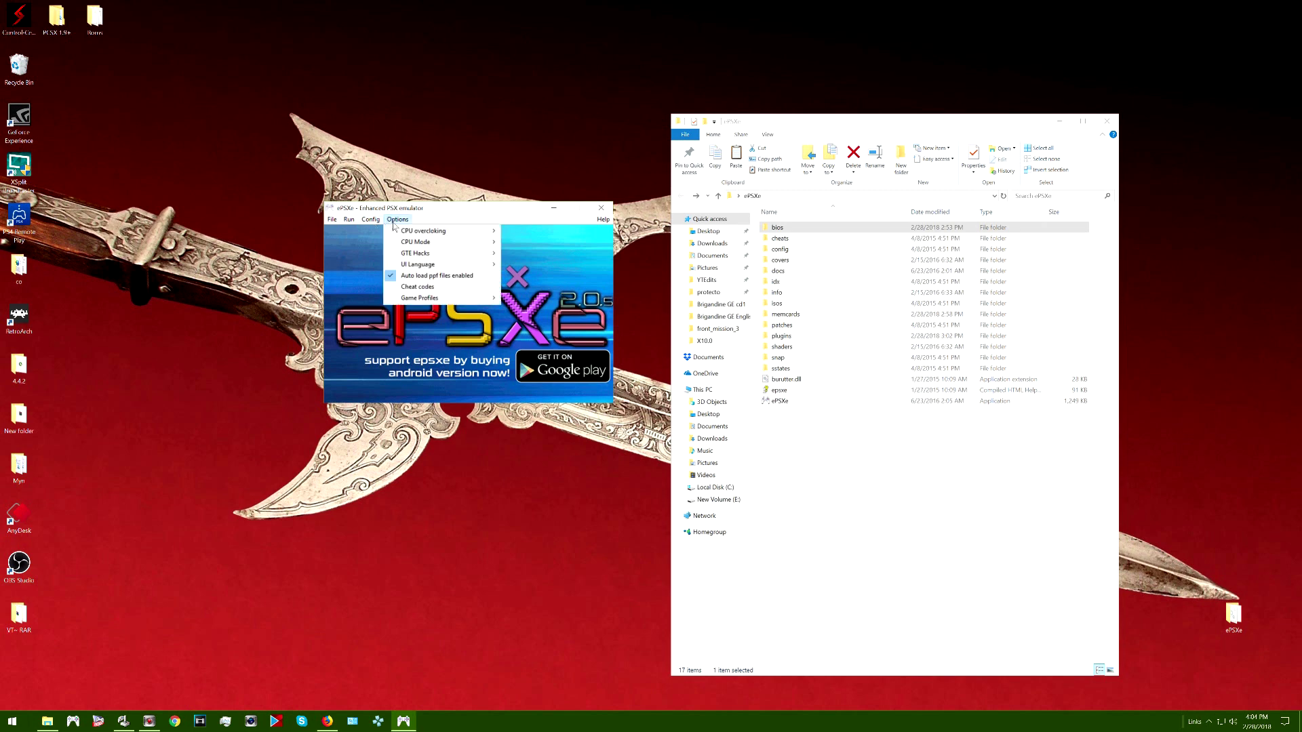
pyautogui.moveTo(415, 234)
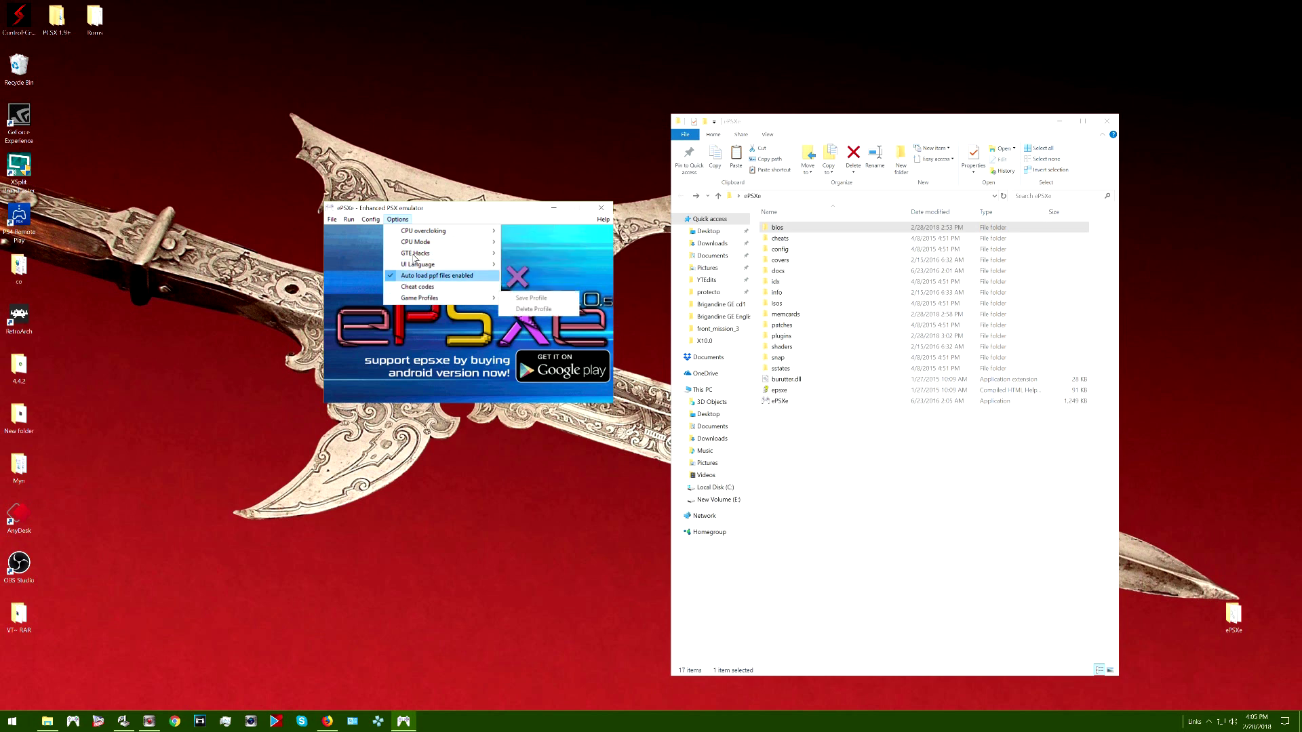
pyautogui.moveTo(370, 221)
pyautogui.moveTo(407, 280)
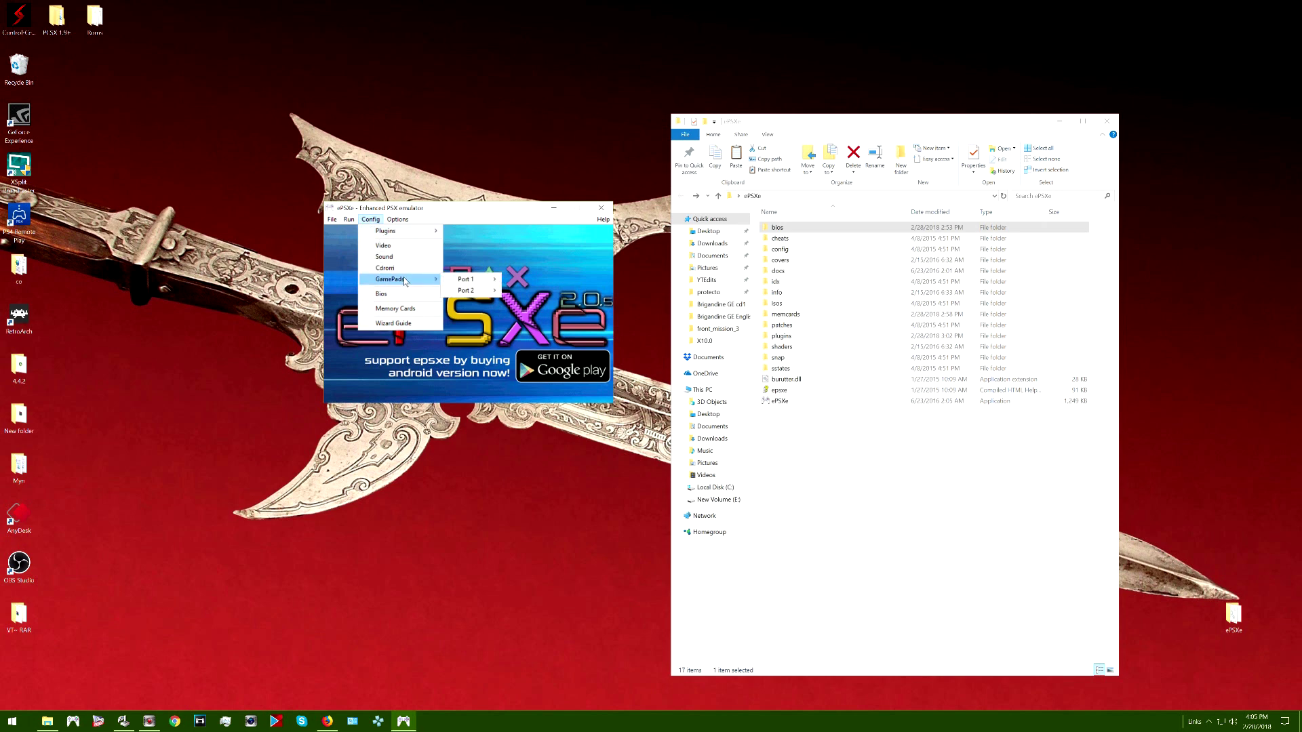
pyautogui.moveTo(461, 281)
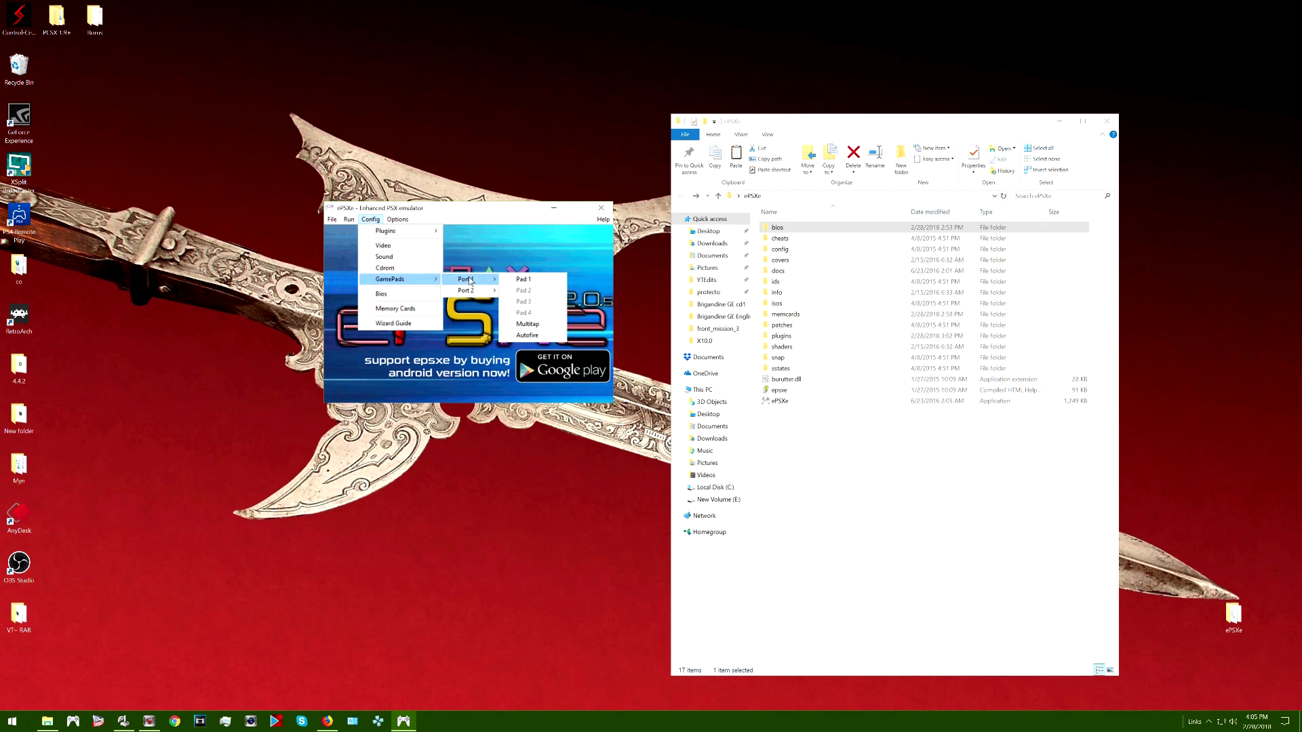
pyautogui.click(517, 279)
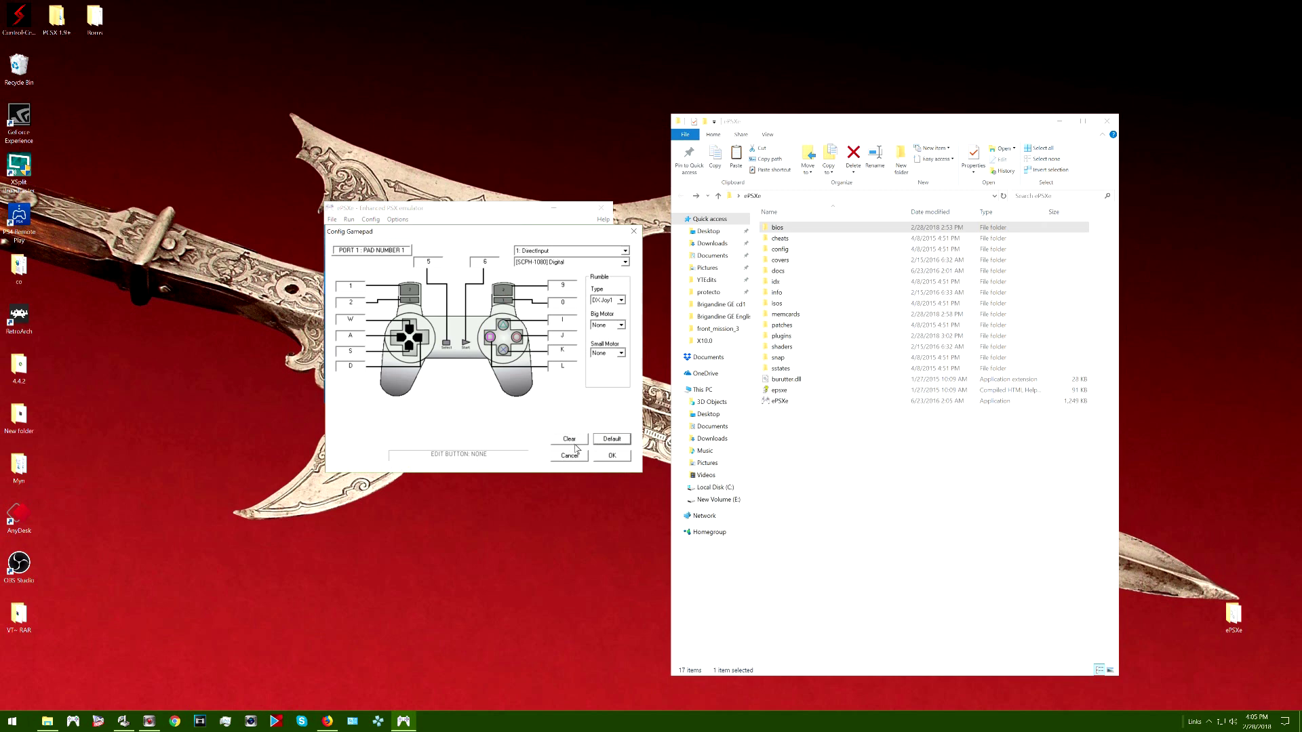
pyautogui.click(610, 456)
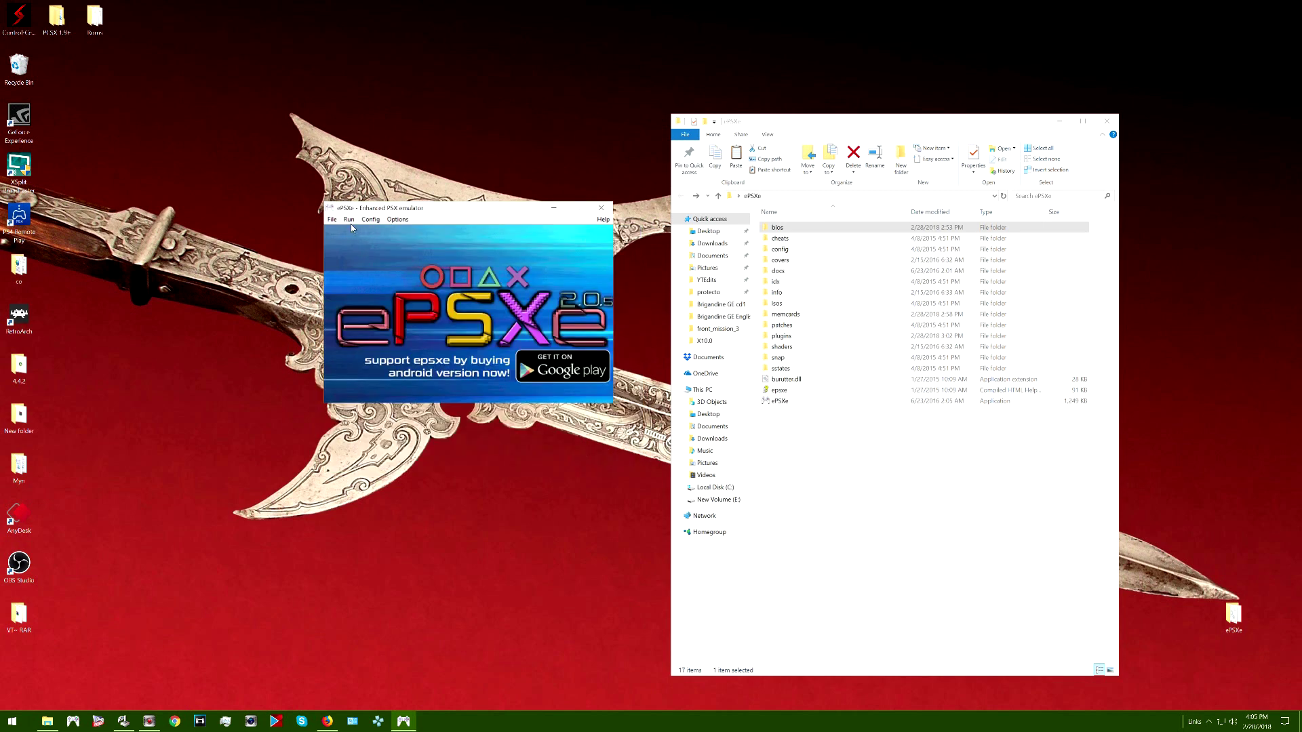
# Review the configuration of Pete's PSX OpenGL2 Renderer video plugin without changing its settings.
pyautogui.click(371, 220)
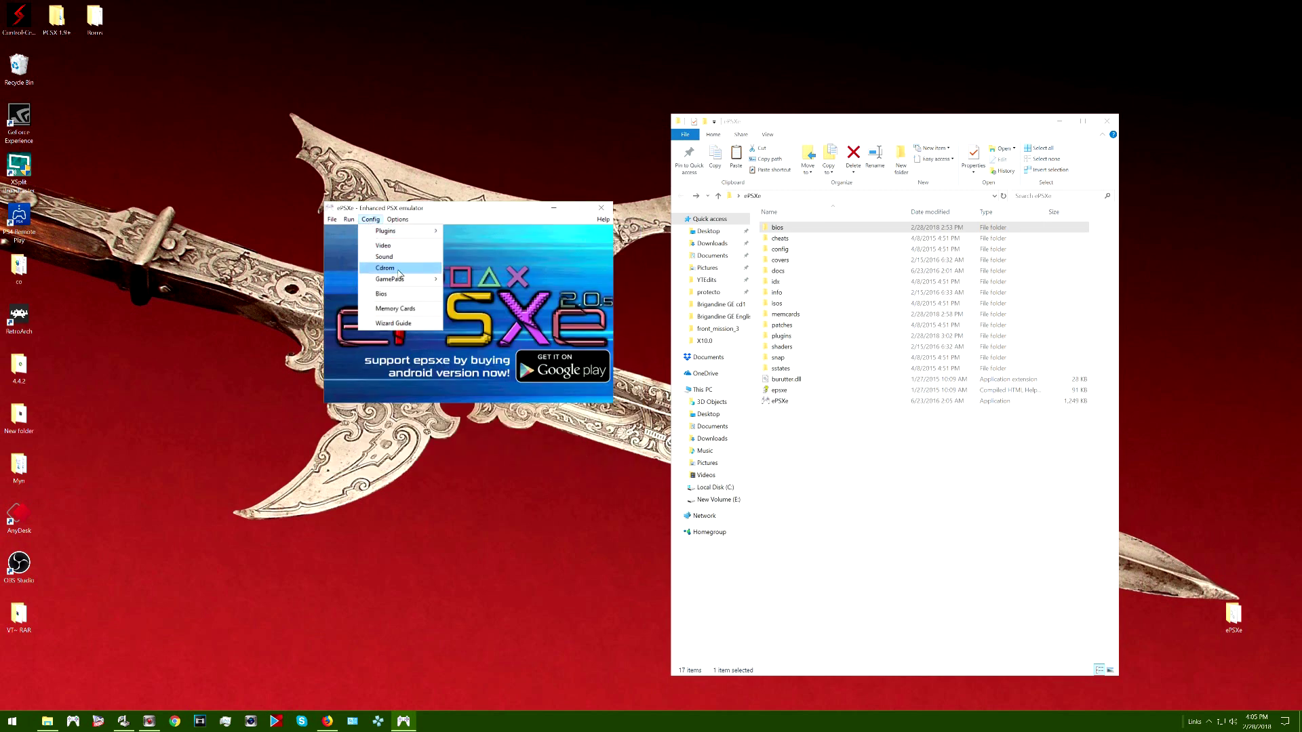
pyautogui.click(406, 247)
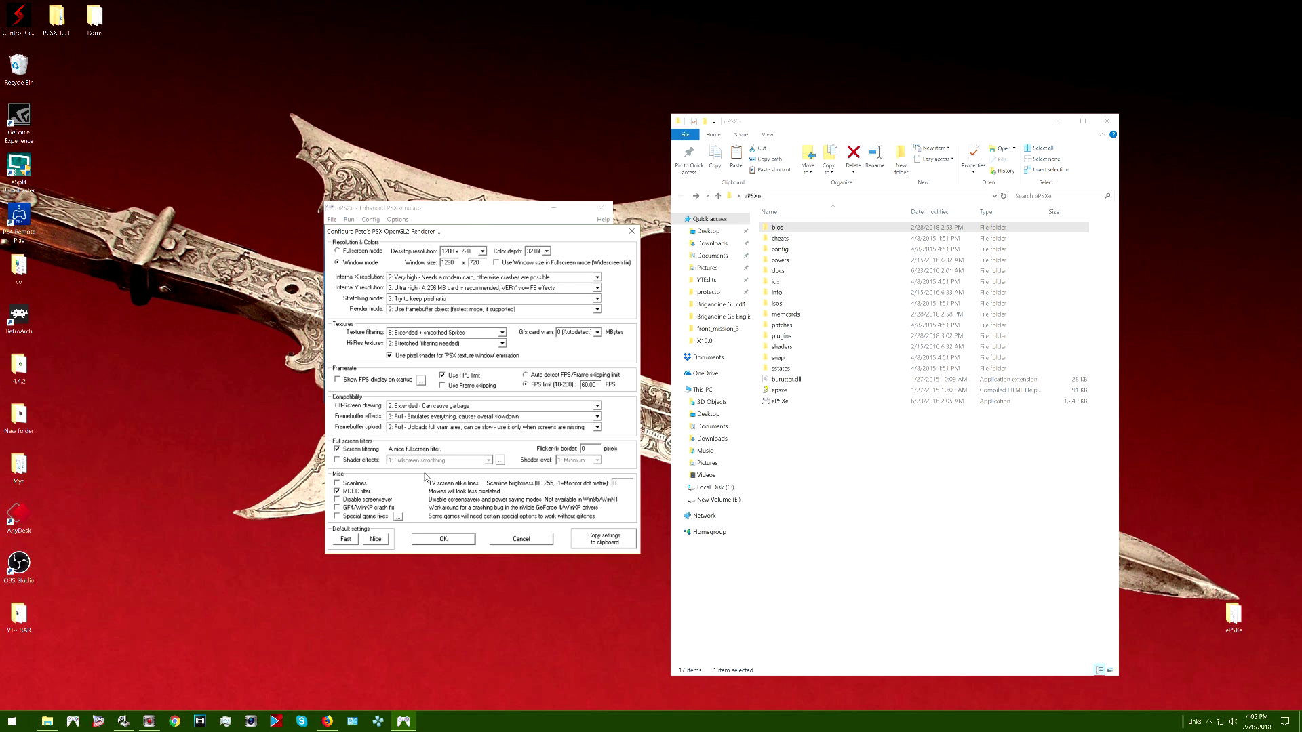
pyautogui.click(516, 541)
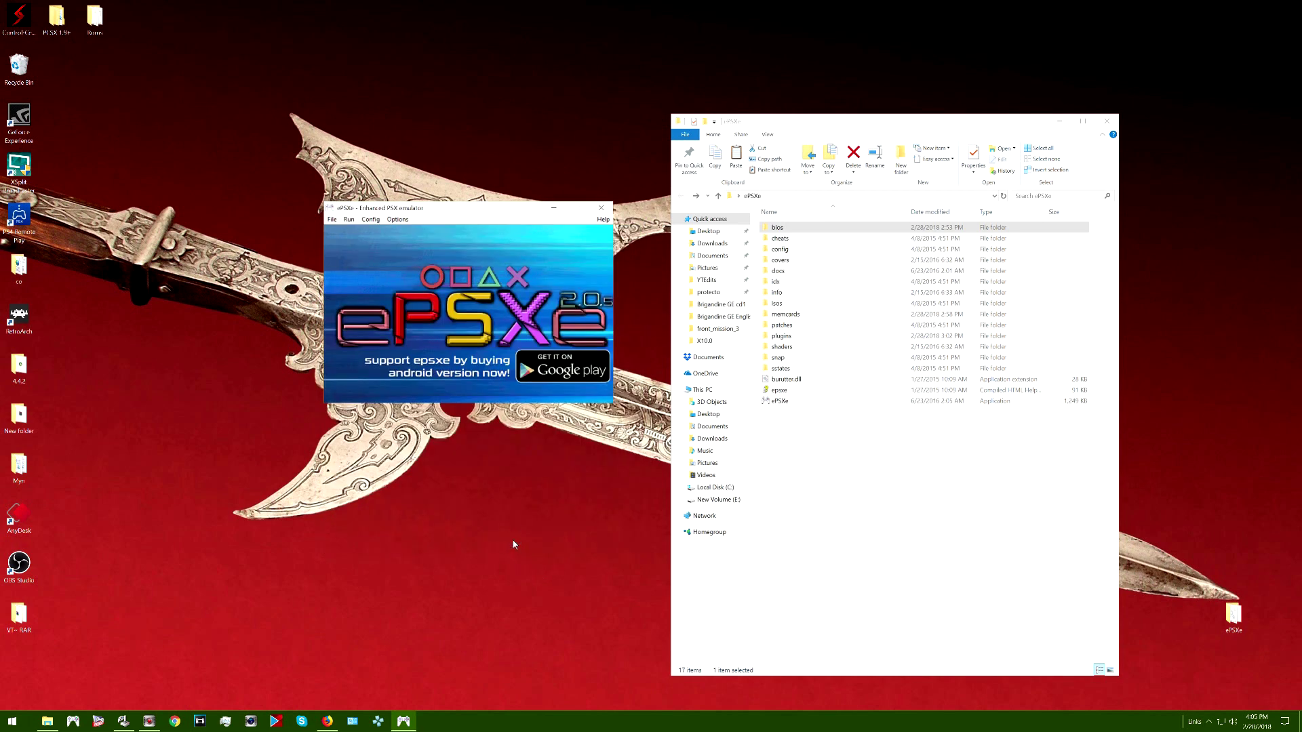
pyautogui.click(332, 219)
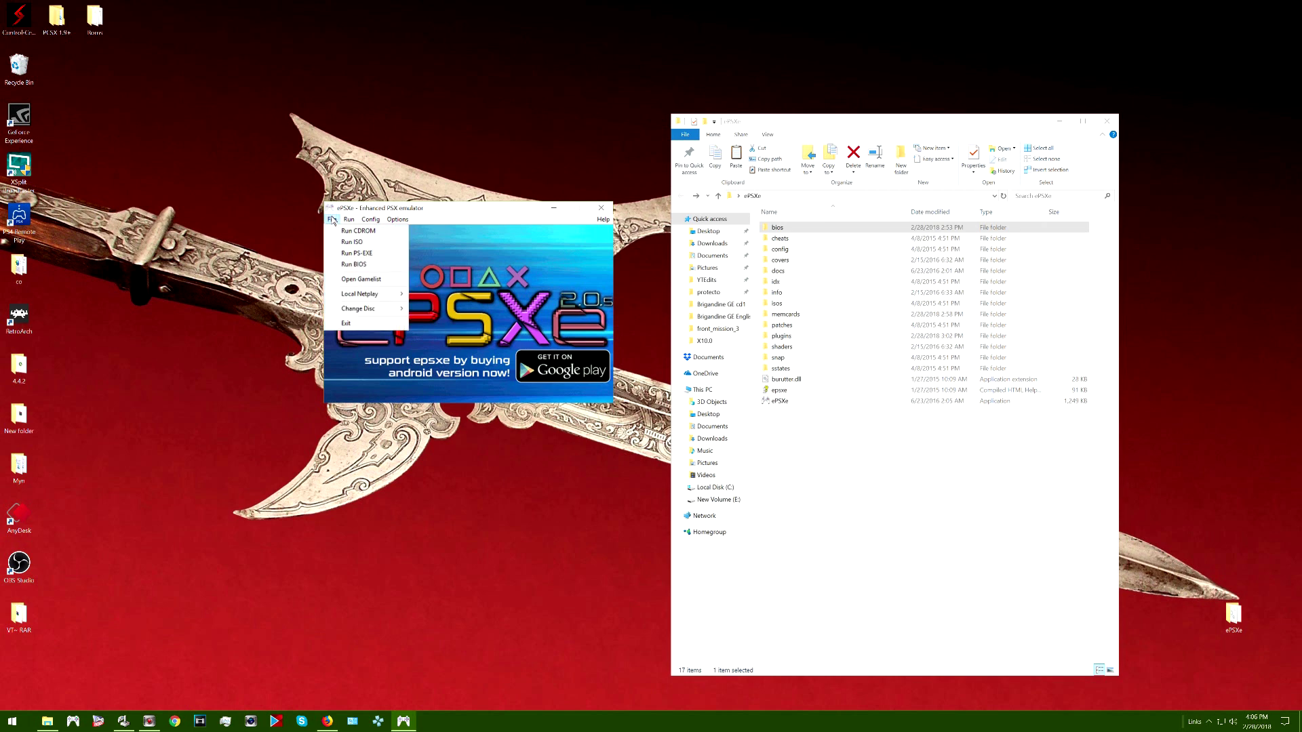
pyautogui.click(545, 166)
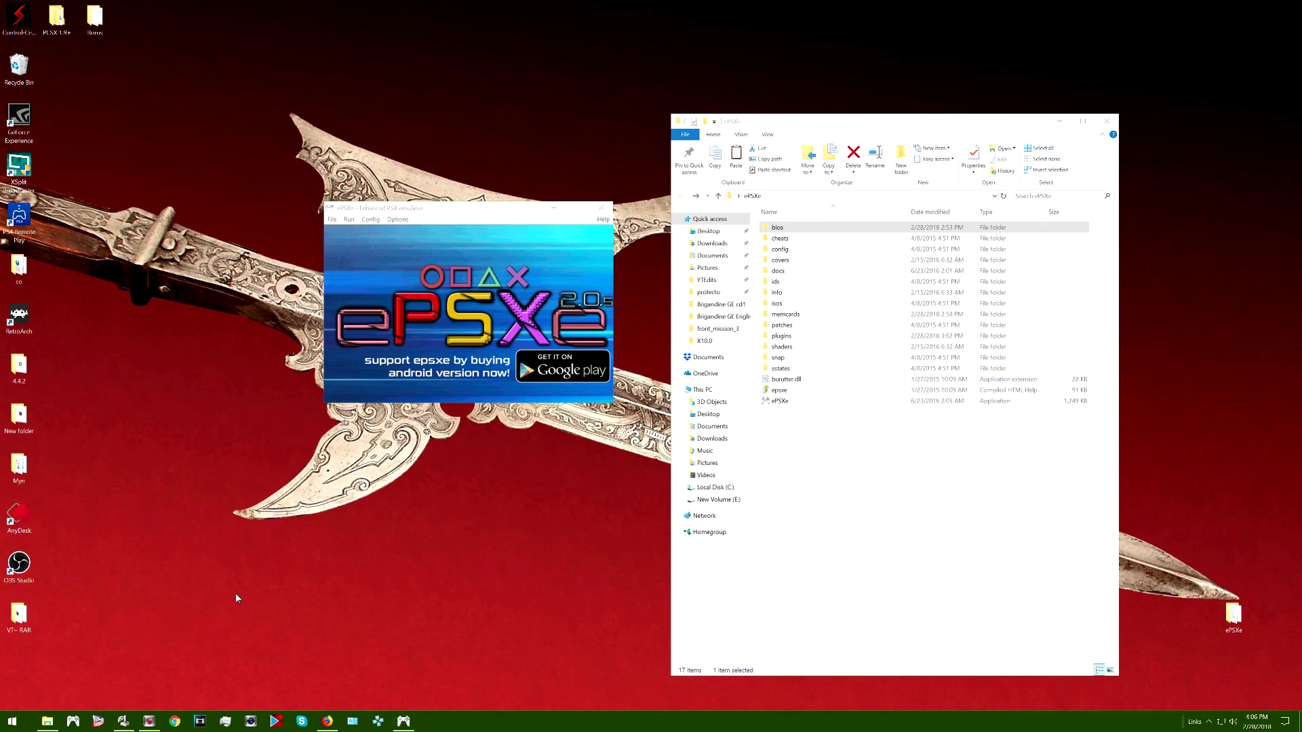
pyautogui.rightClick(98, 723)
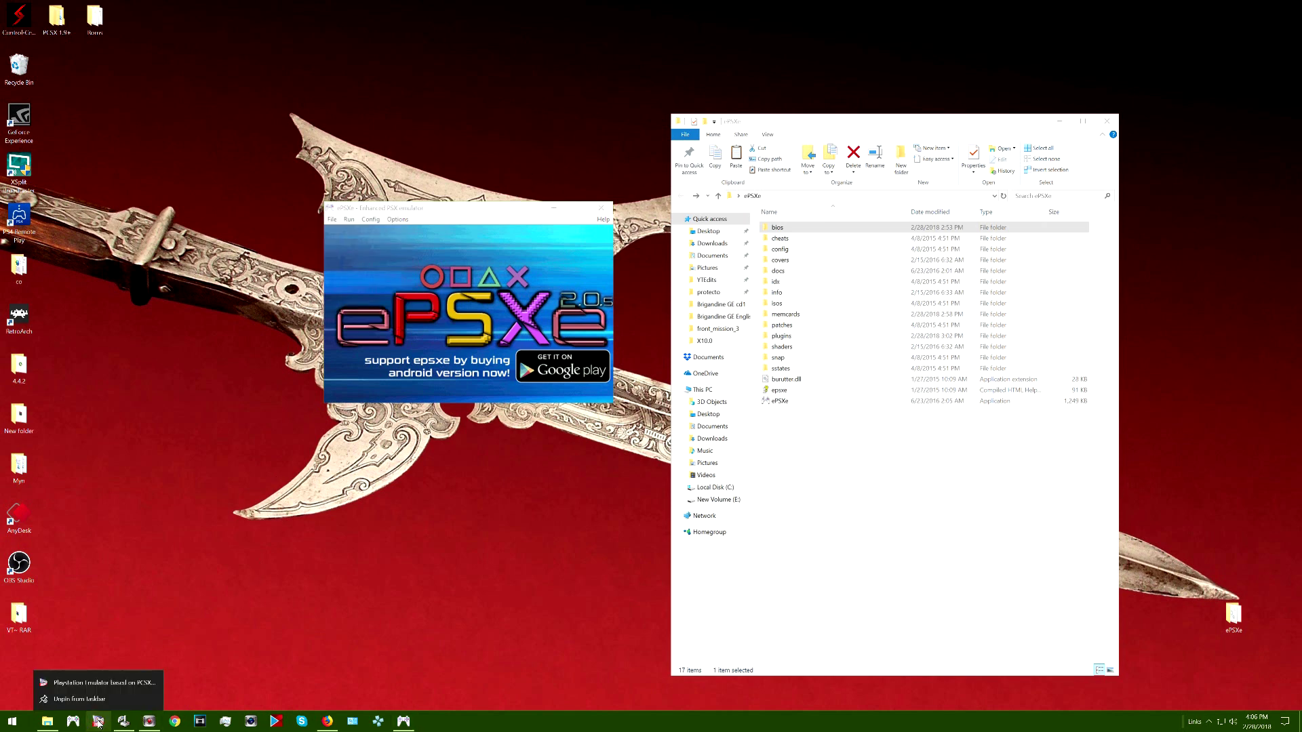
pyautogui.click(216, 674)
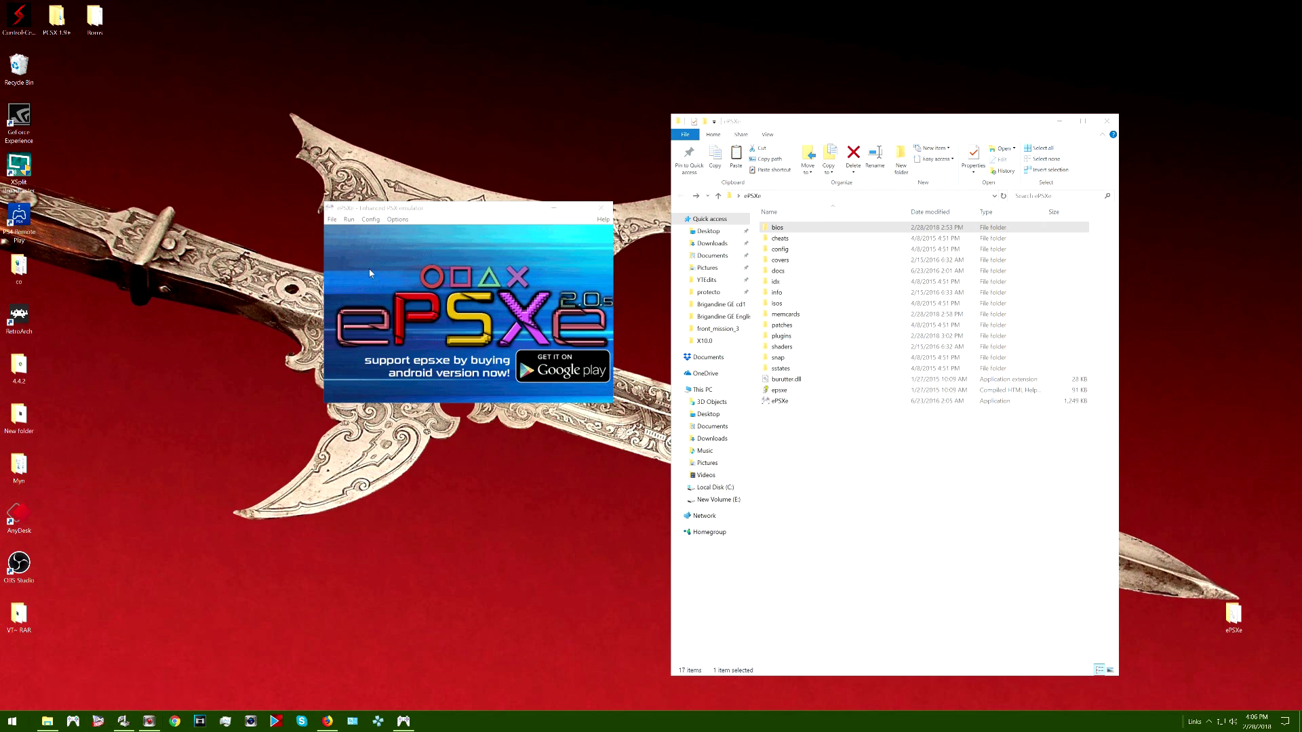
# Run the Brigandine GE cd1.bin disc image as an ISO.
pyautogui.click(390, 215)
pyautogui.click(332, 219)
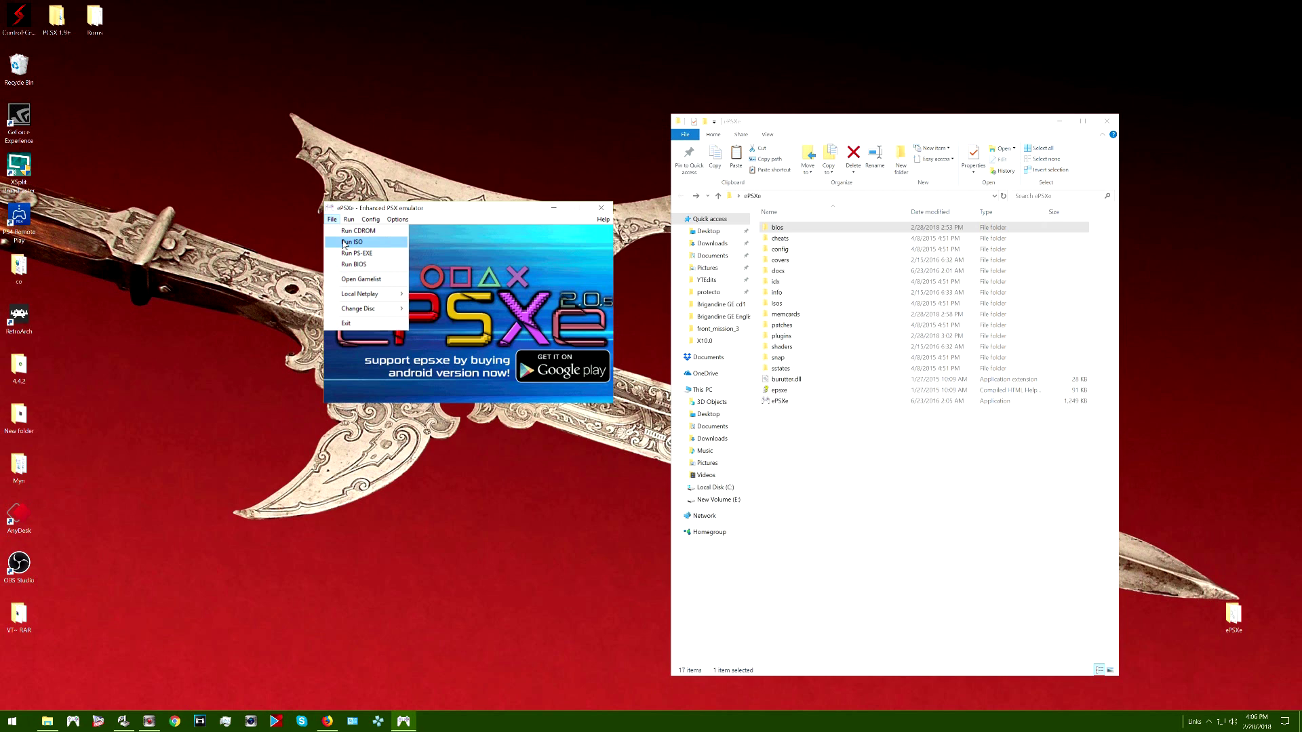
pyautogui.click(346, 242)
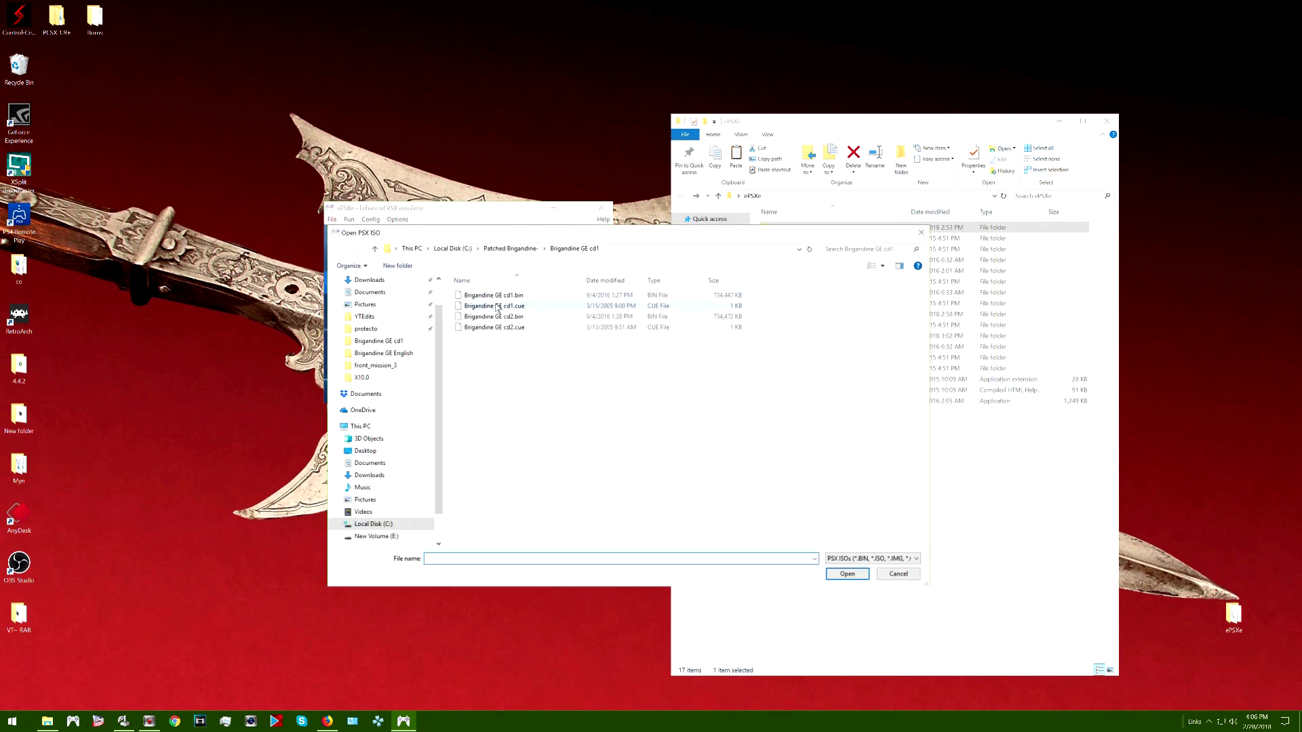
pyautogui.click(510, 297)
pyautogui.click(847, 575)
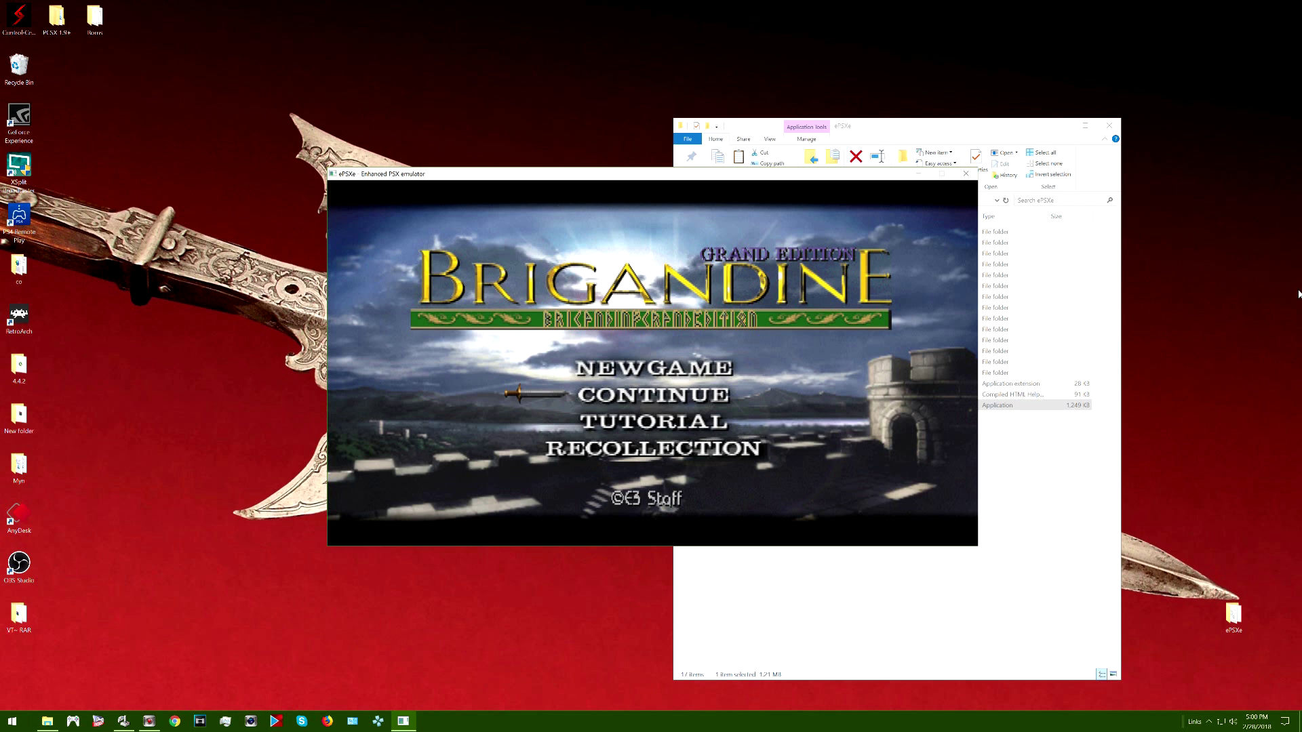
# Start a new game and choose the Multiplayer path to bring up the tournament types.
pyautogui.press('Up')
pyautogui.press('Return')
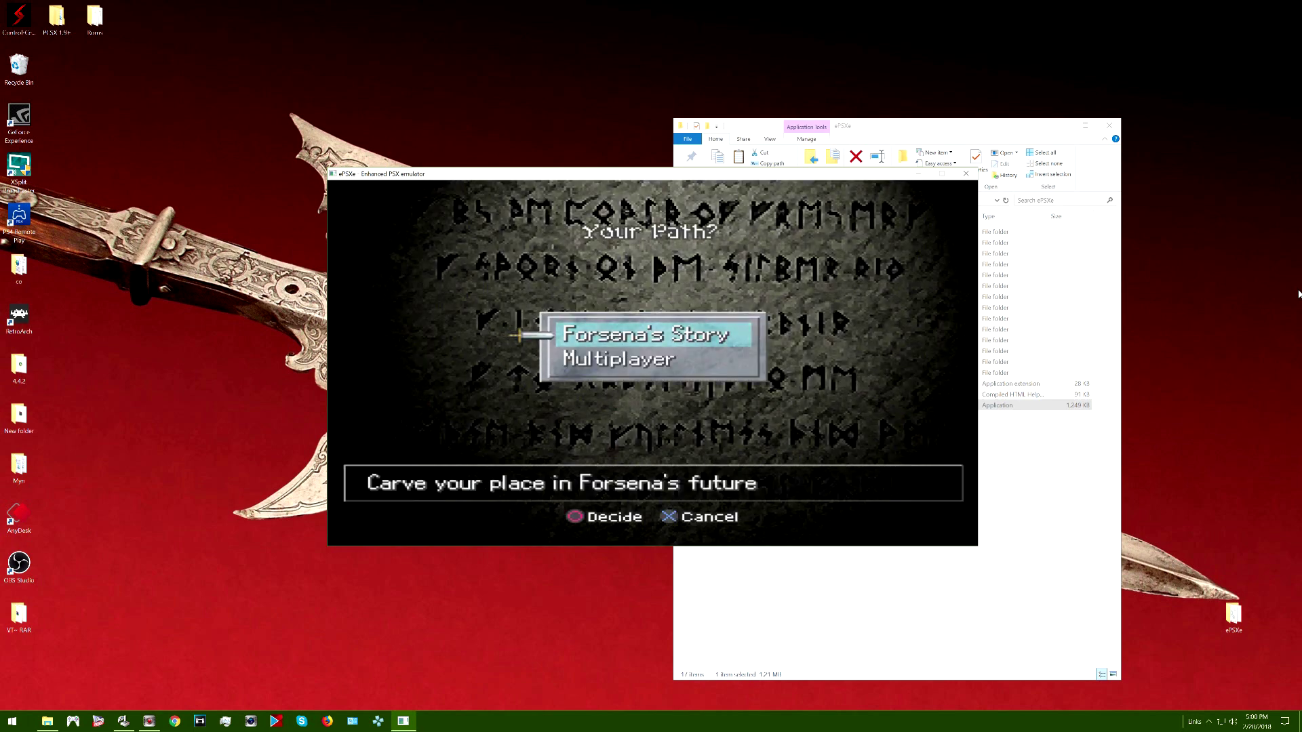
pyautogui.press('Down')
pyautogui.press('Up')
pyautogui.press('Down')
pyautogui.press('Up')
pyautogui.press('Down')
pyautogui.press('x')
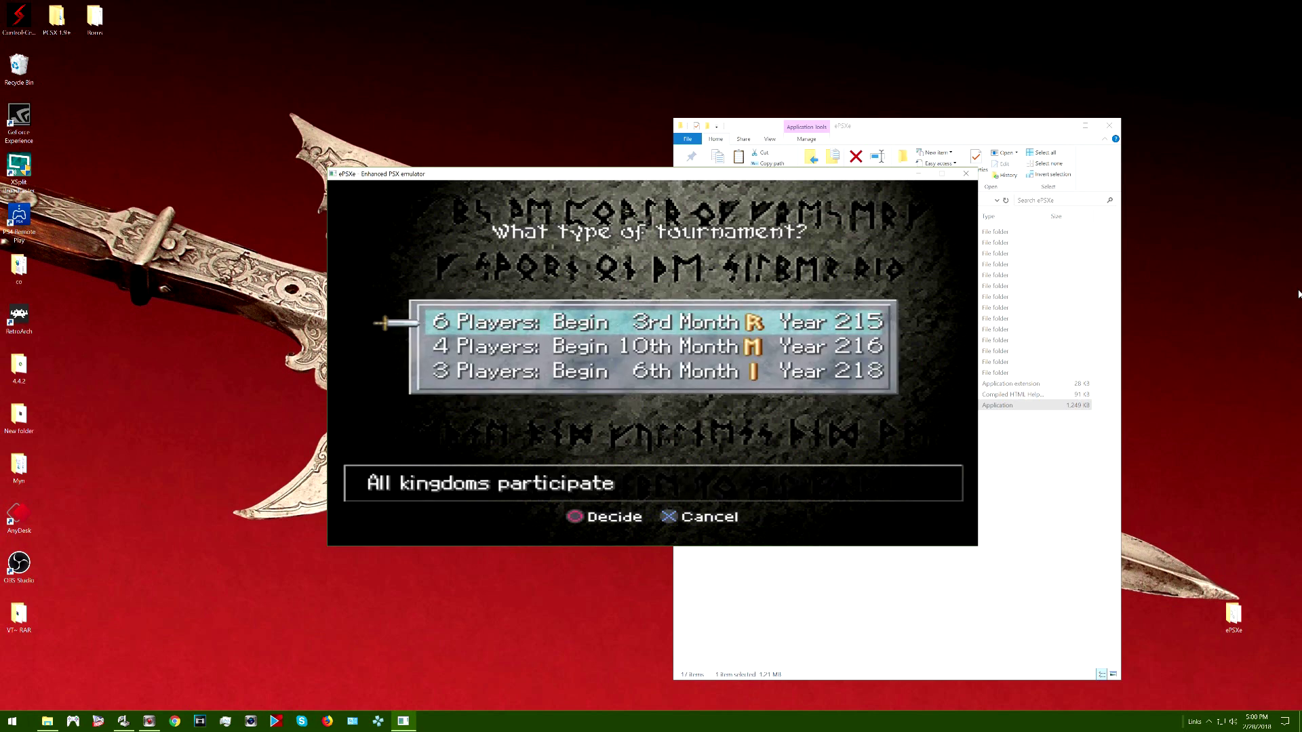
# Look through the tournament types, and choose the Knight skill level for the new game.
pyautogui.press('Down')
pyautogui.press('Down')
pyautogui.press('Up')
pyautogui.press('Up')
pyautogui.press('x')
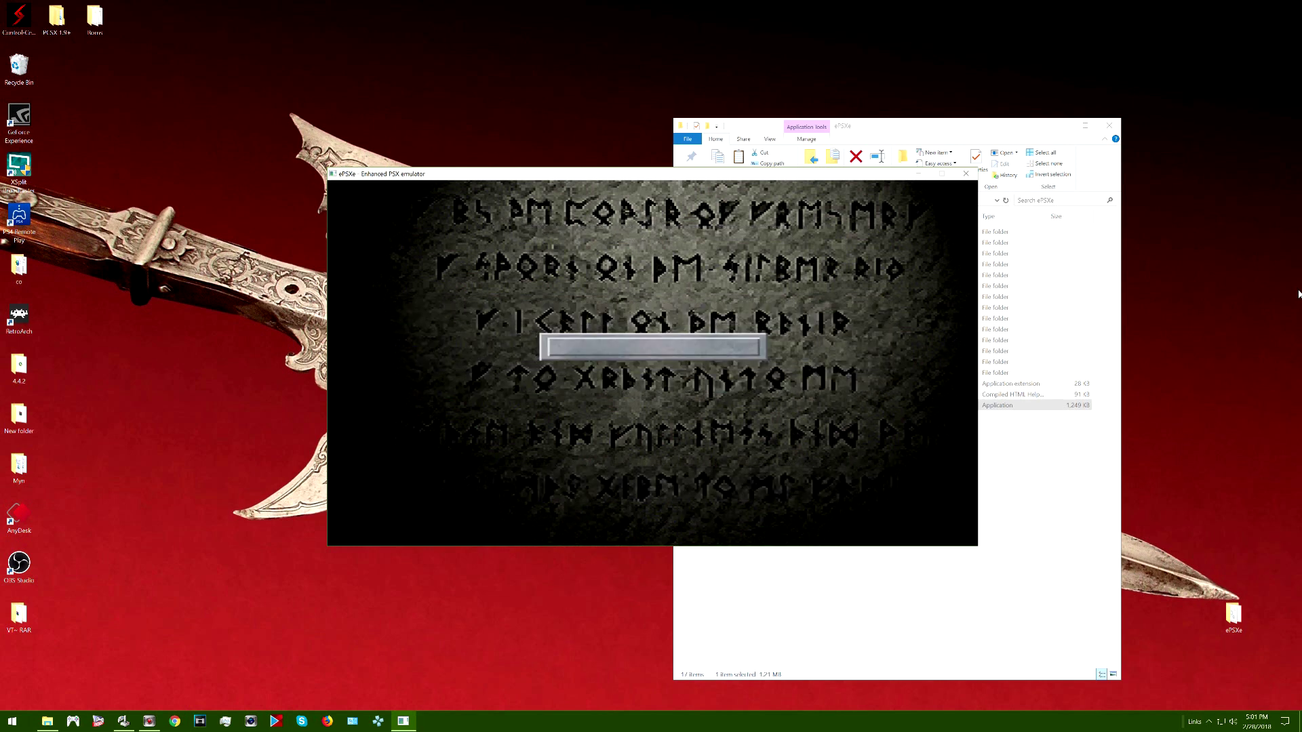
pyautogui.press('x')
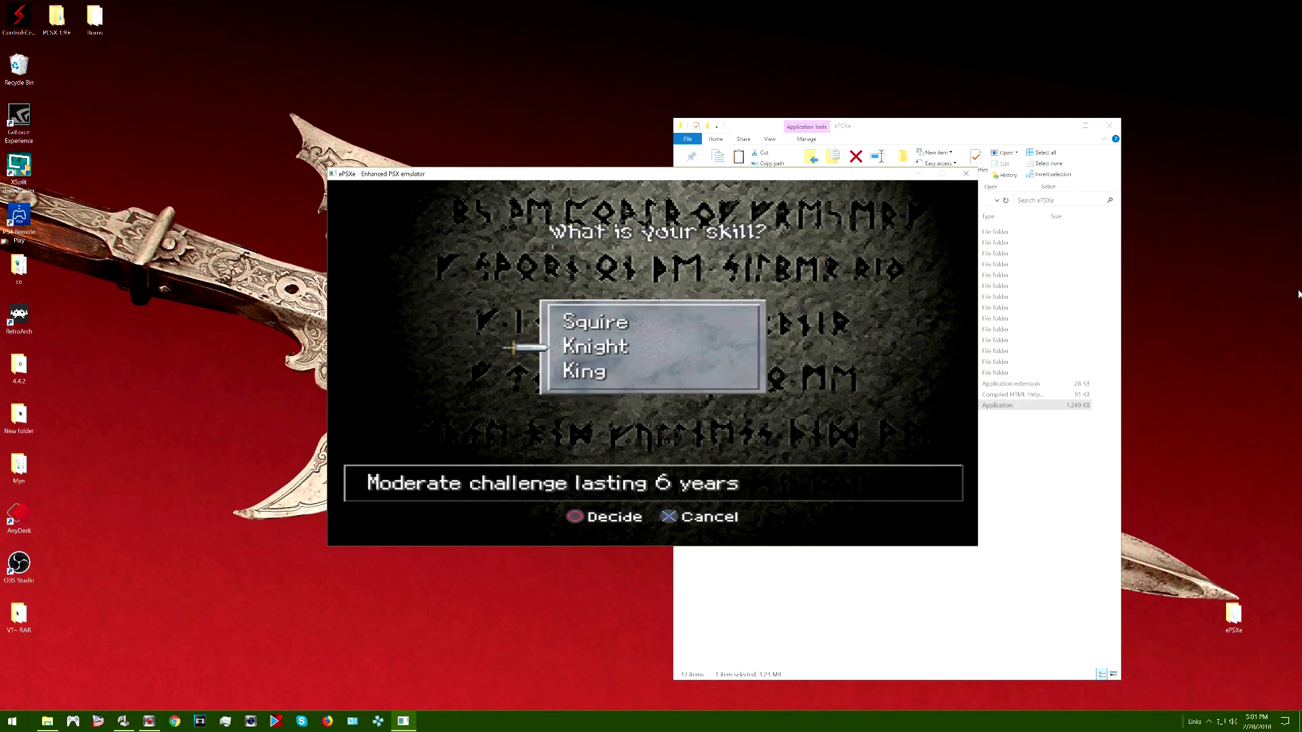
pyautogui.press('x')
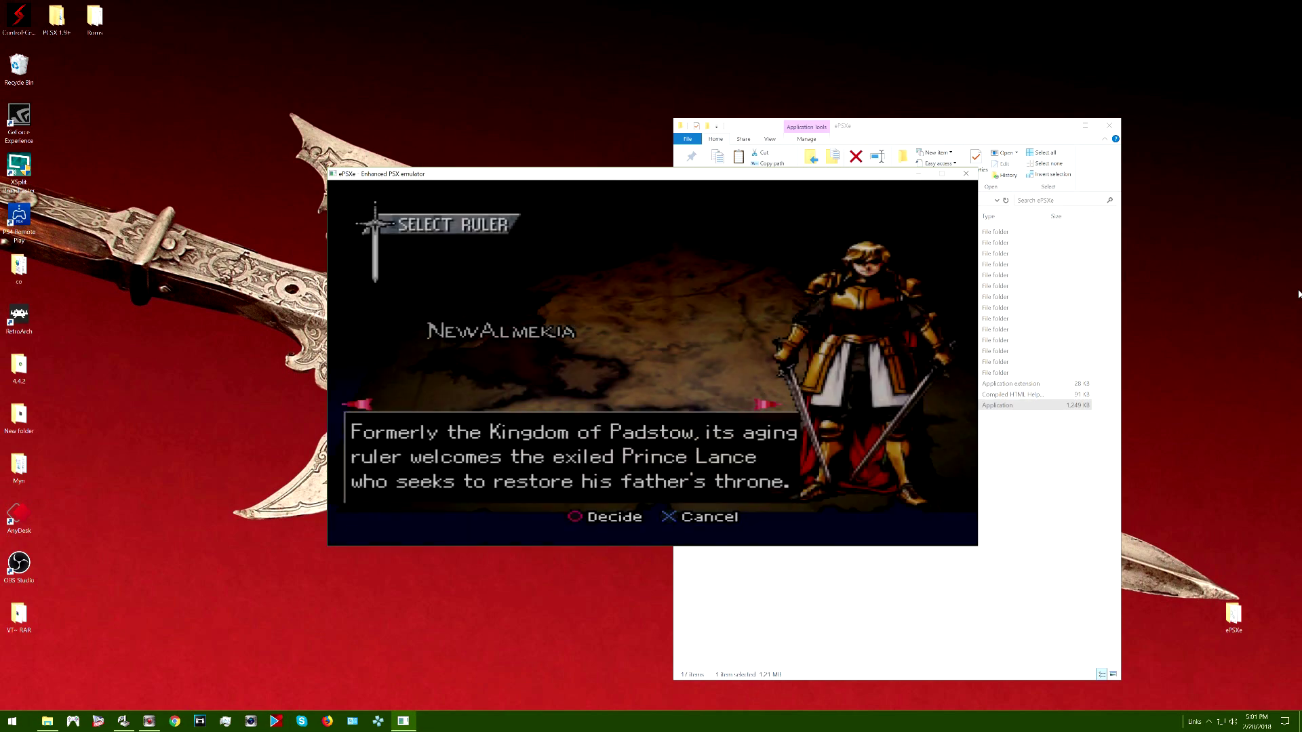
# Browse the six rulers' kingdoms and select Norgard as the kingdom to play.
pyautogui.press('Right')
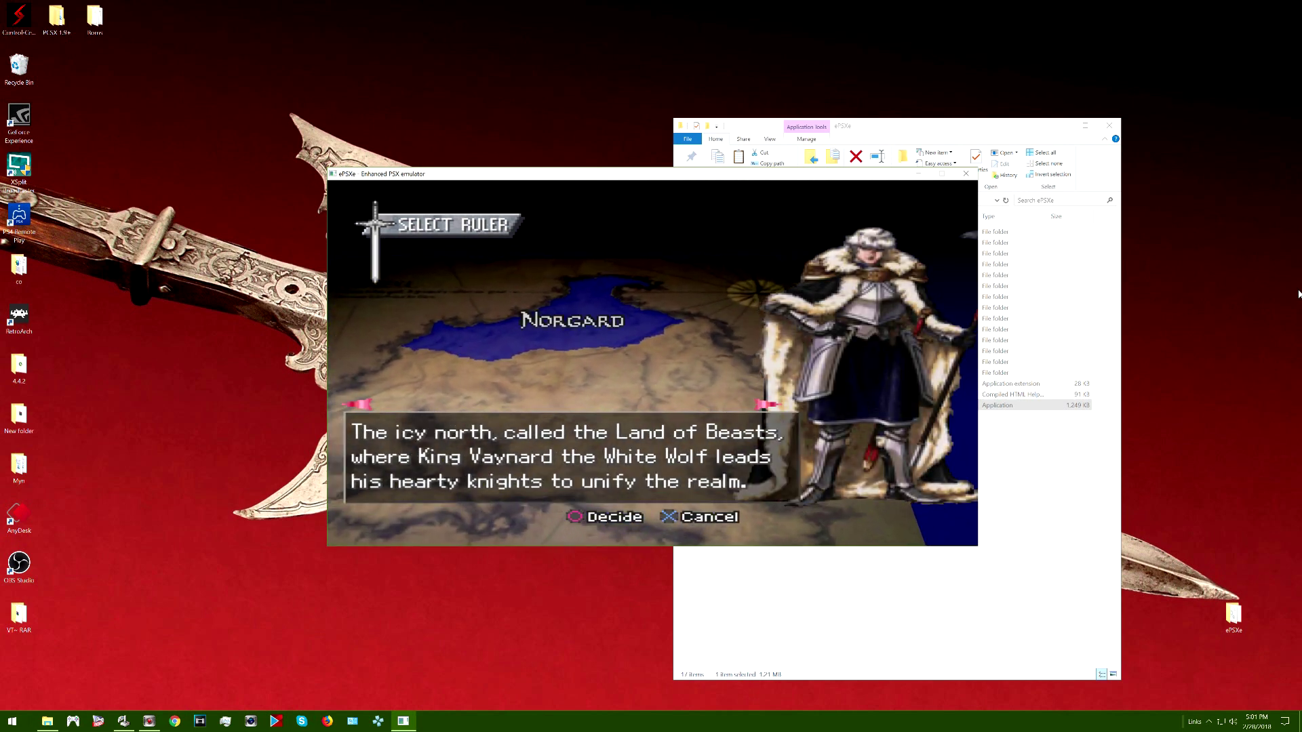
pyautogui.press('Right')
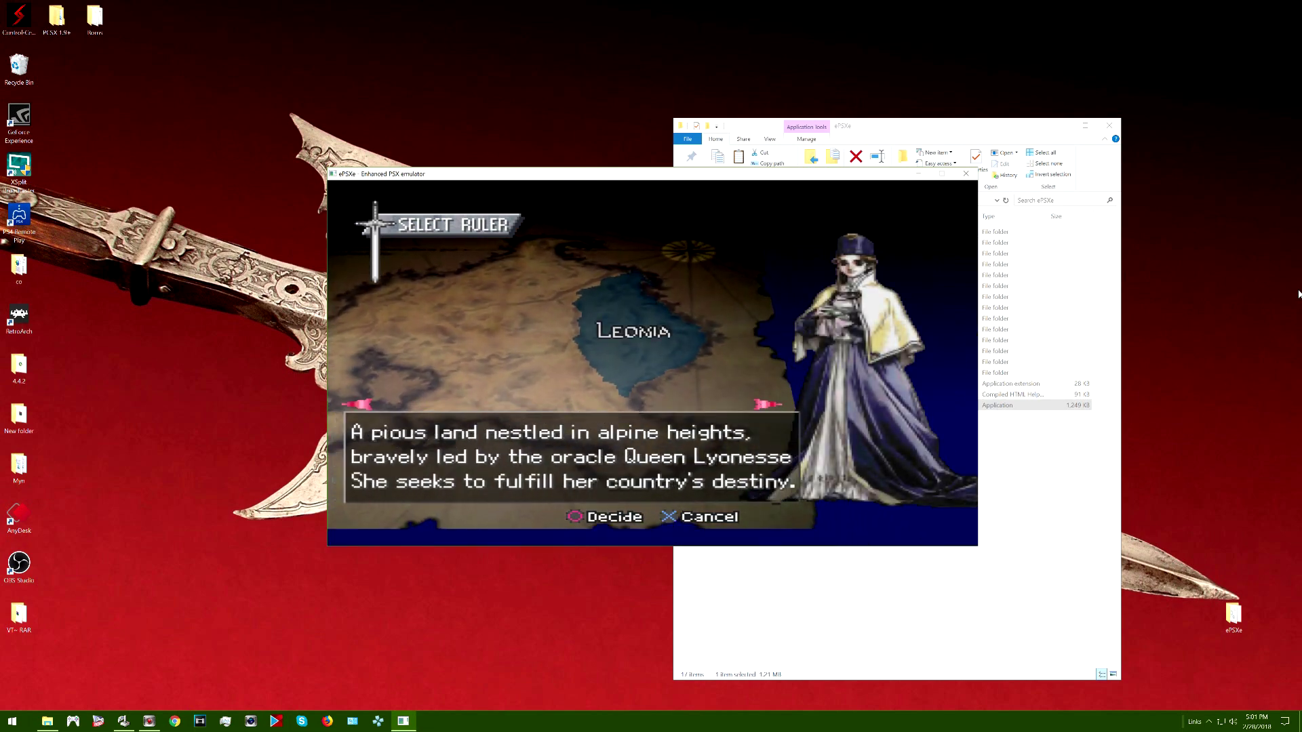
pyautogui.press('Right')
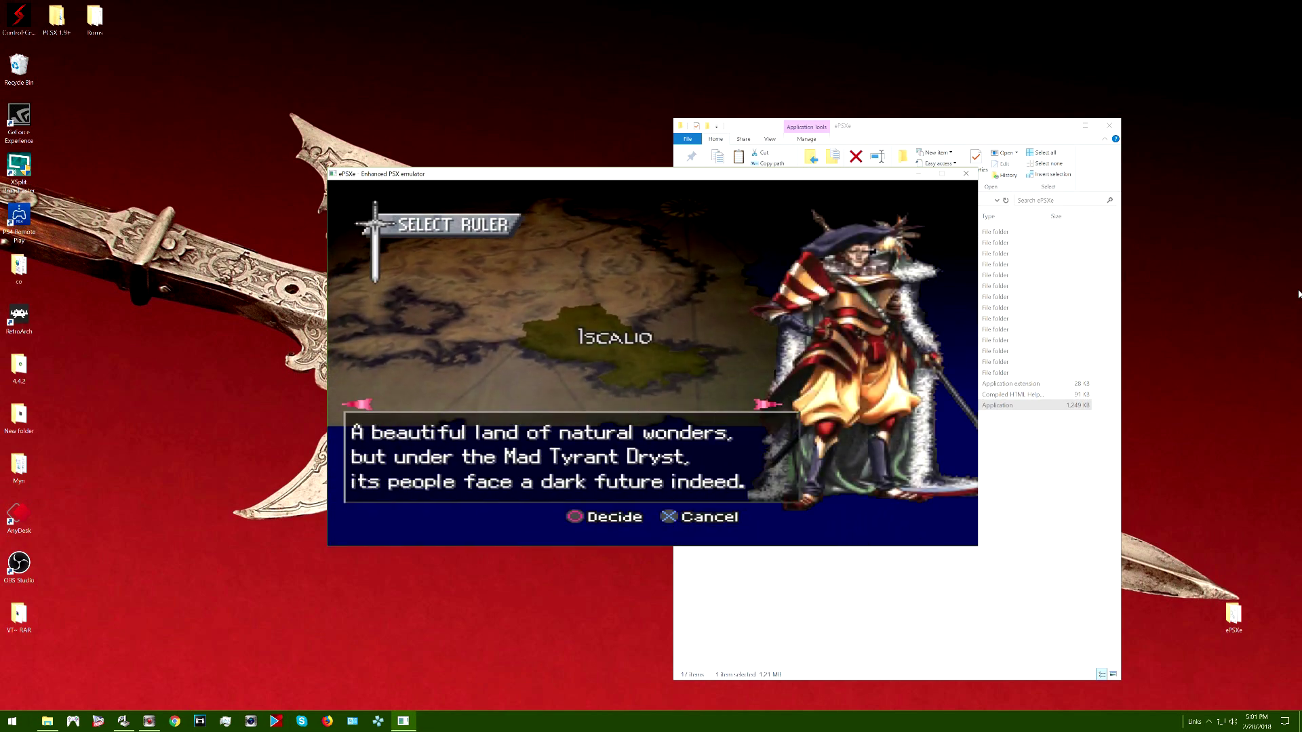
pyautogui.press('Right')
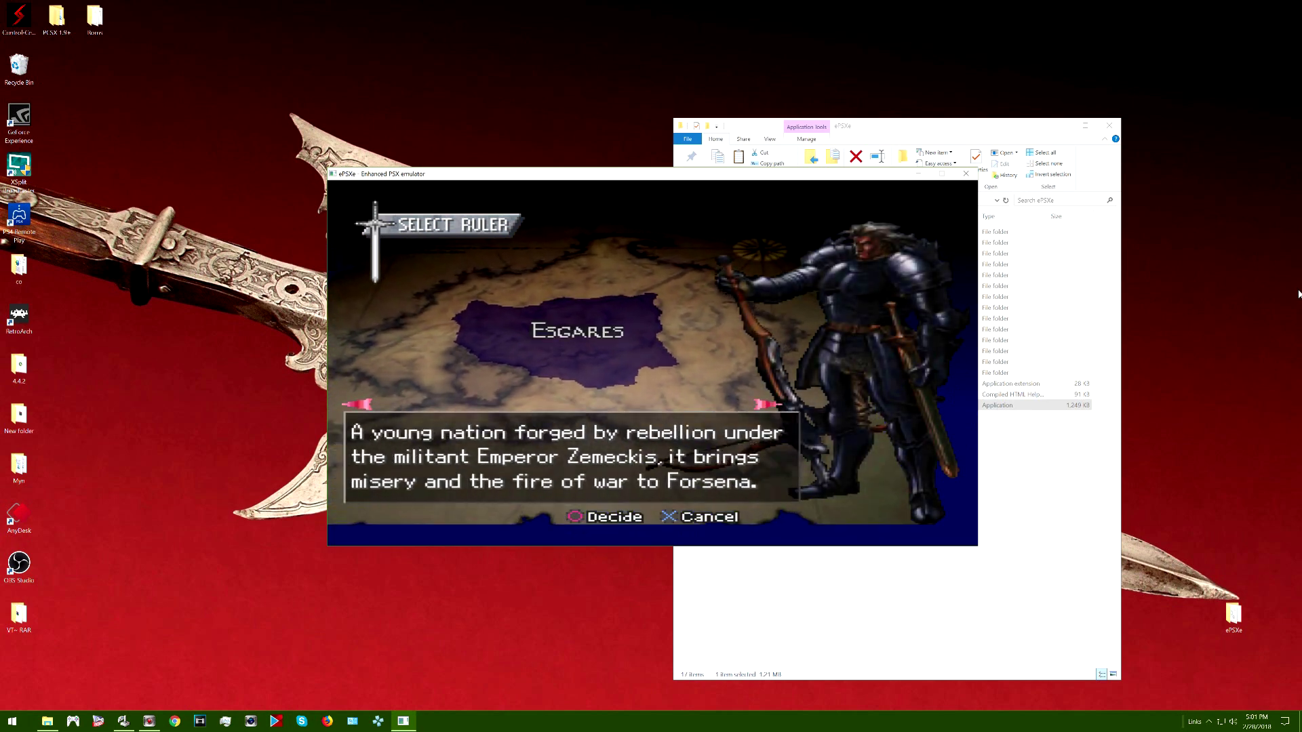
pyautogui.press('Right')
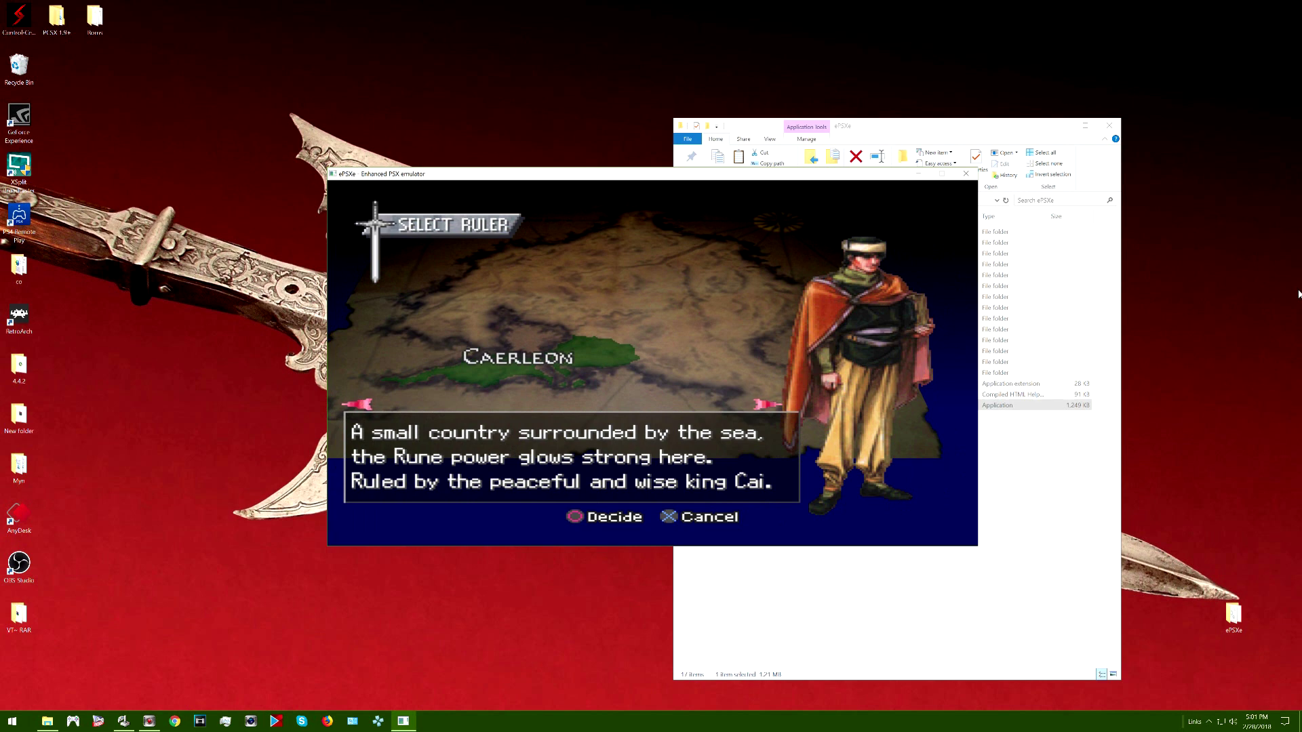
pyautogui.press('Right')
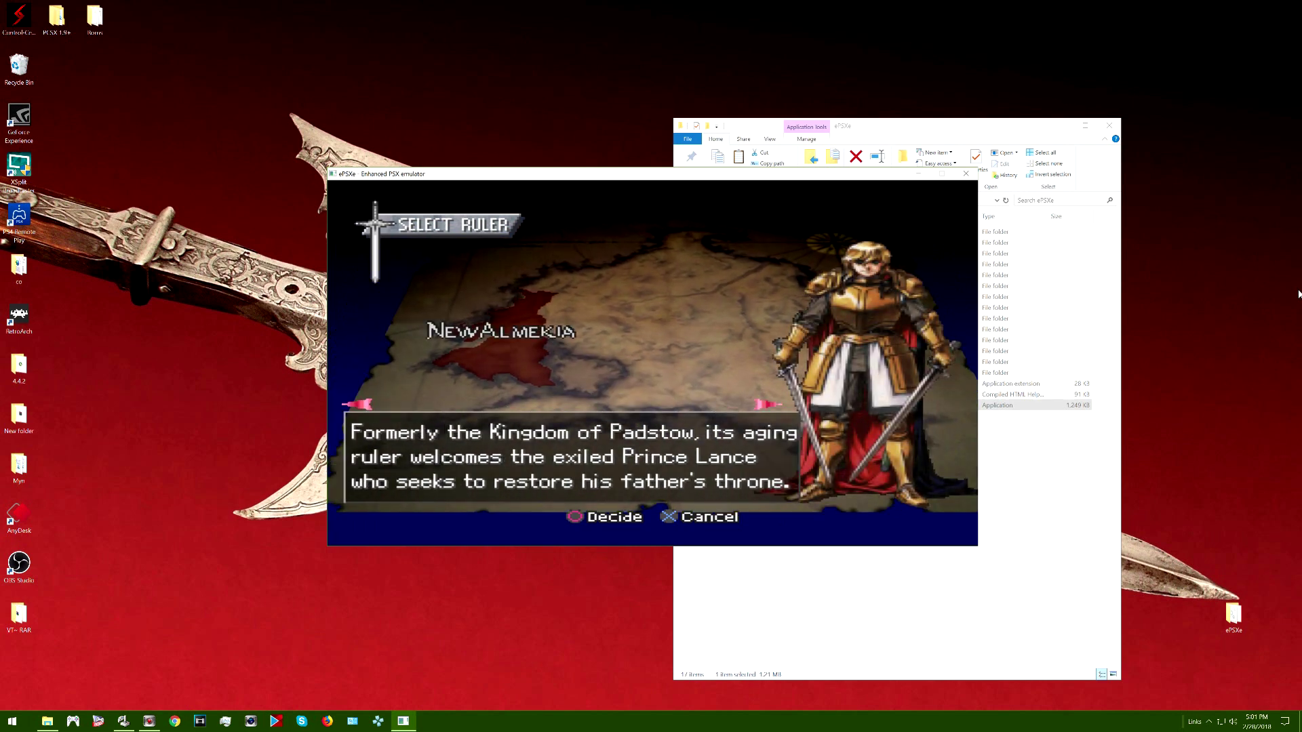
pyautogui.press('Right')
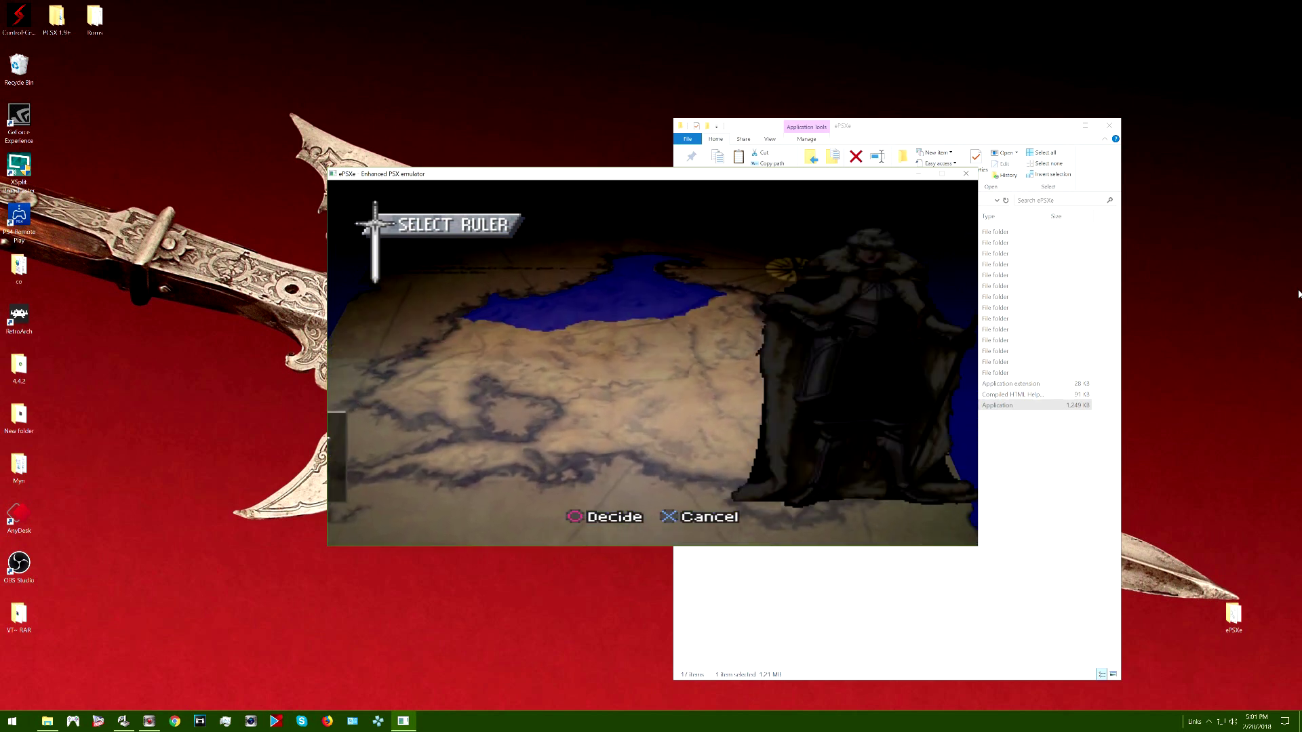
pyautogui.press('x')
pyautogui.press('x')
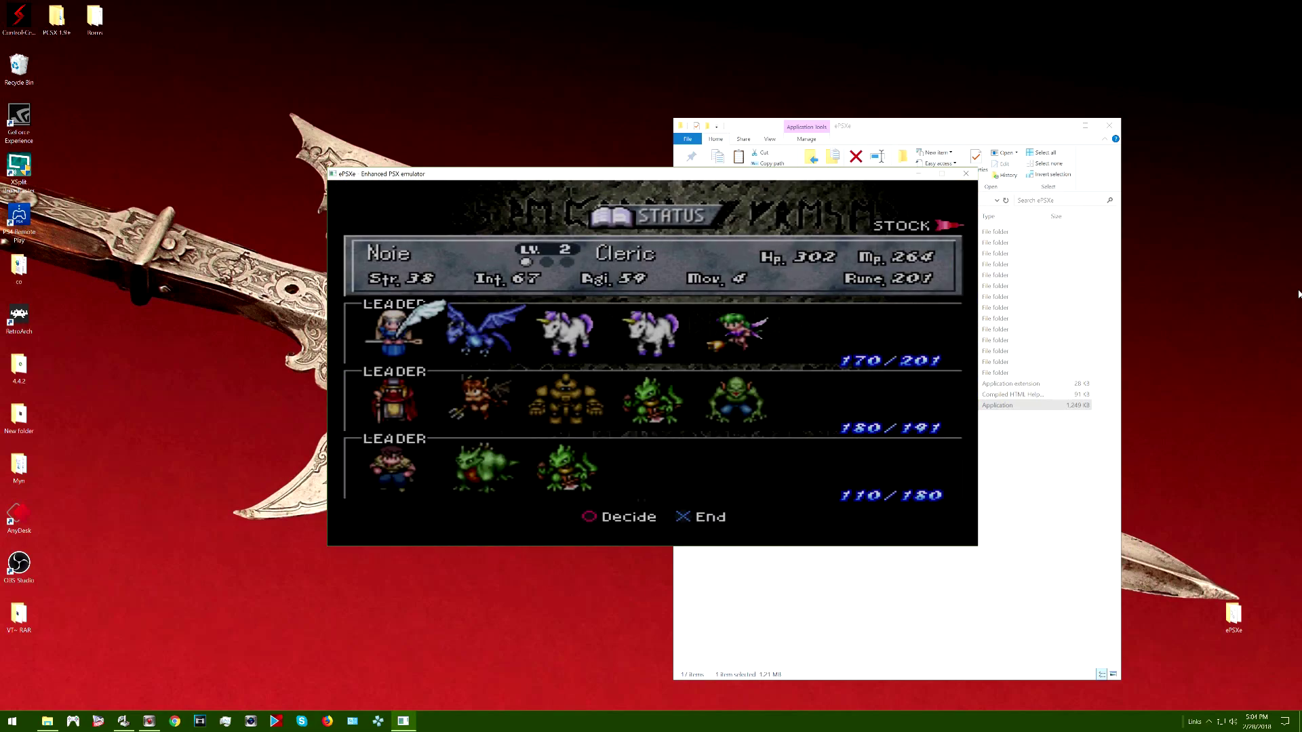
# Open Dillard's details from the troop status screen and read his attack and skill descriptions.
pyautogui.press('Down')
pyautogui.press('Down')
pyautogui.press('x')
pyautogui.press('x')
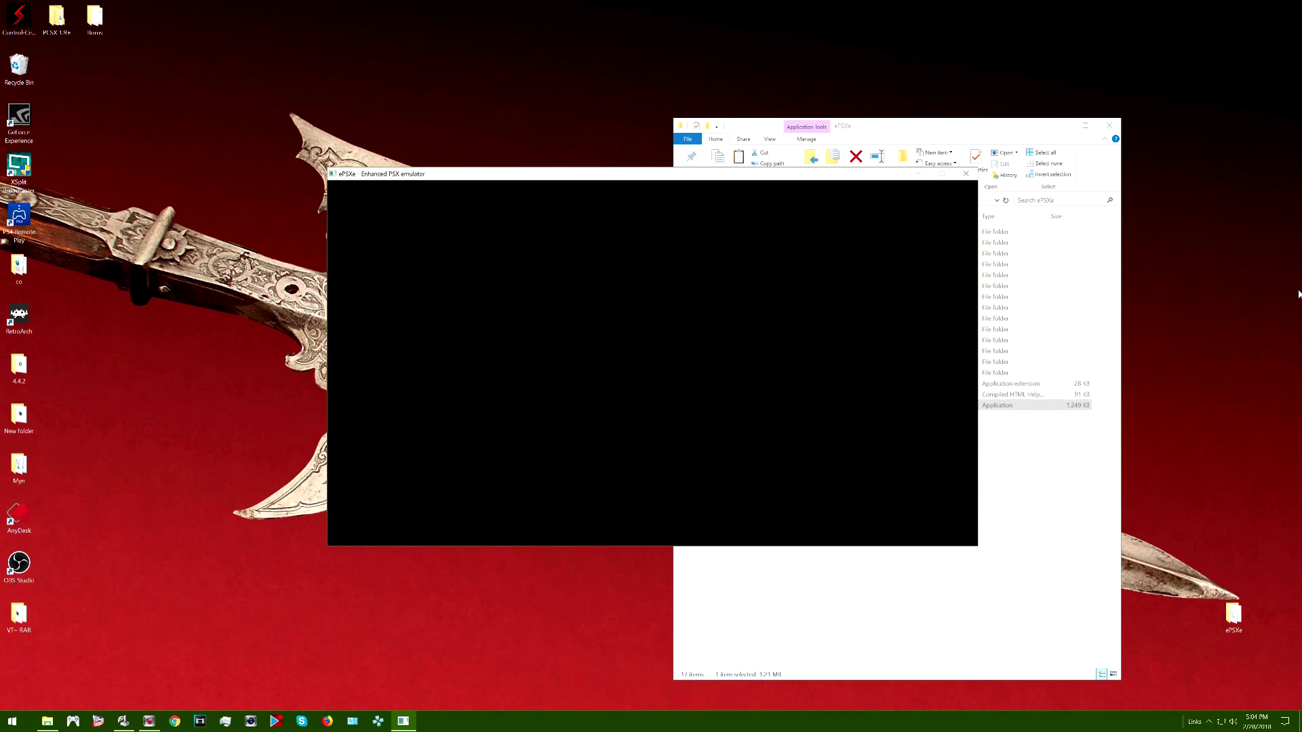
pyautogui.press('Down')
pyautogui.press('Up')
pyautogui.press('Down')
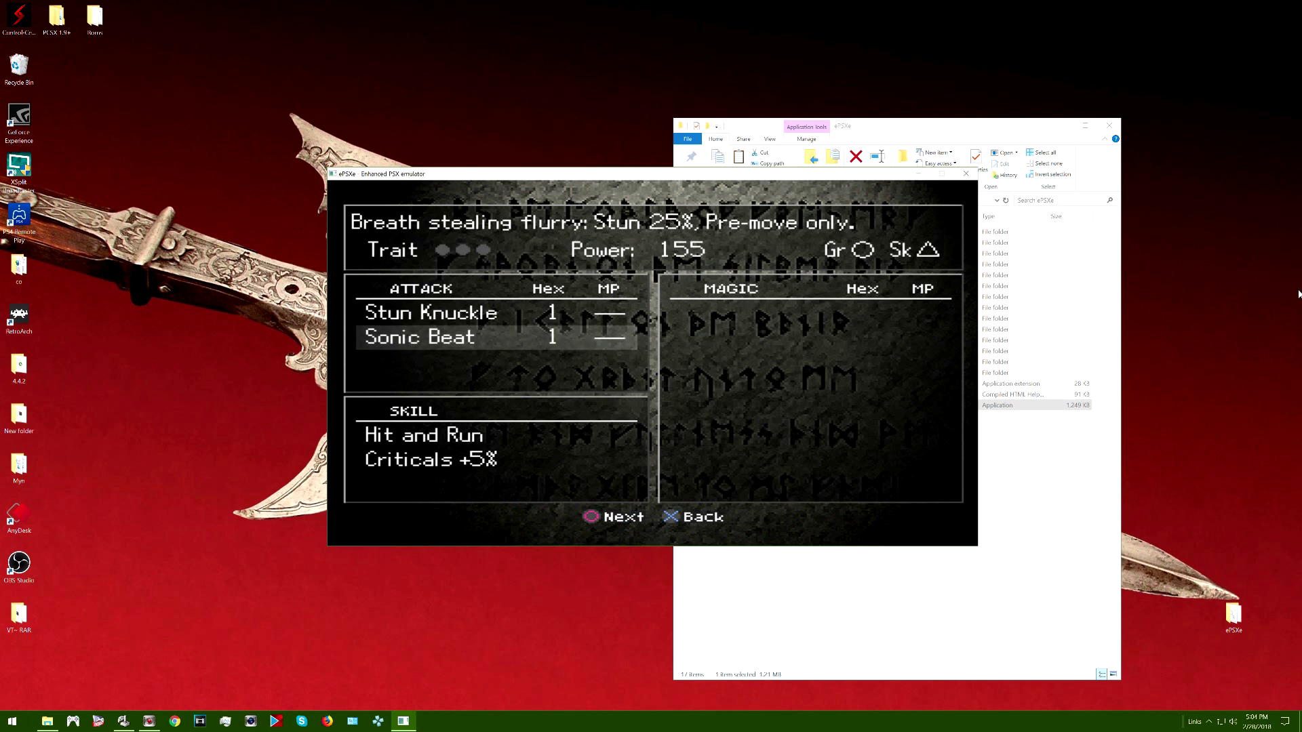
pyautogui.press('Up')
pyautogui.press('Down')
pyautogui.press('Down')
pyautogui.press('Down')
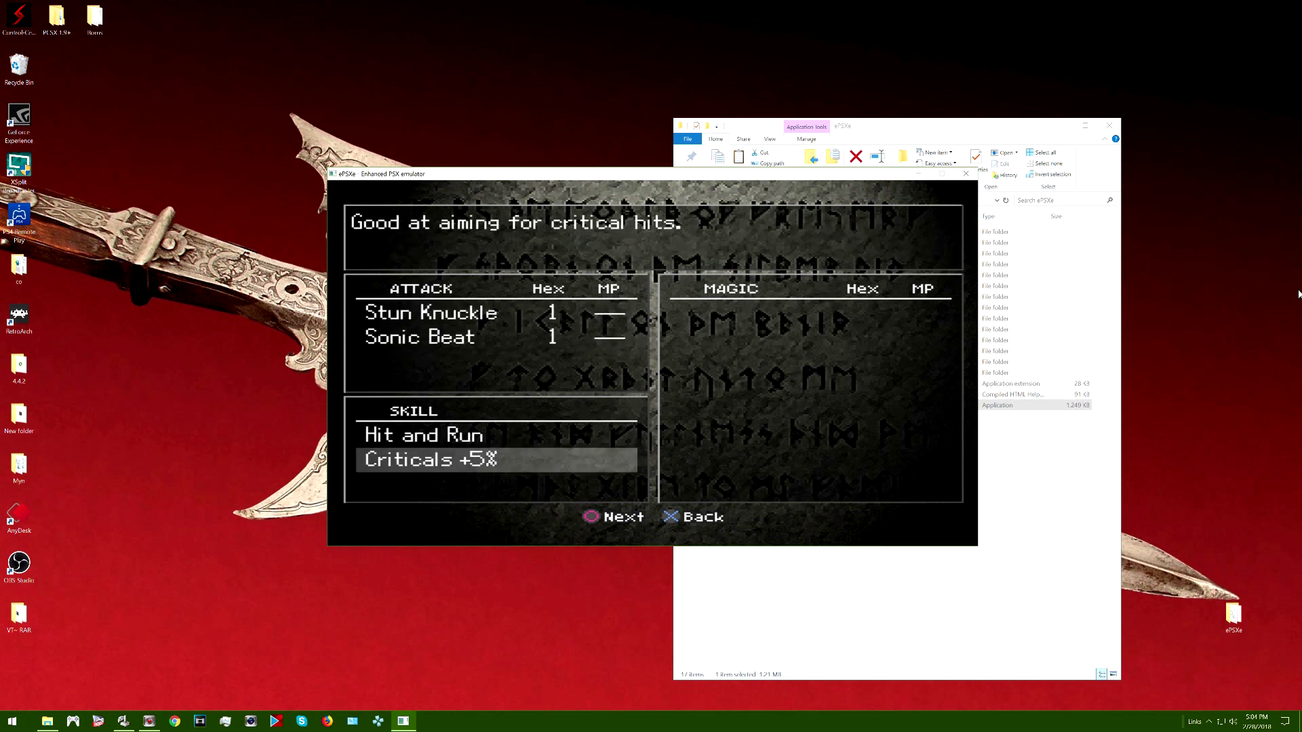
# View Dillard's character profile and return to the troop status screen.
pyautogui.press('Up')
pyautogui.press('Up')
pyautogui.press('Up')
pyautogui.press('x')
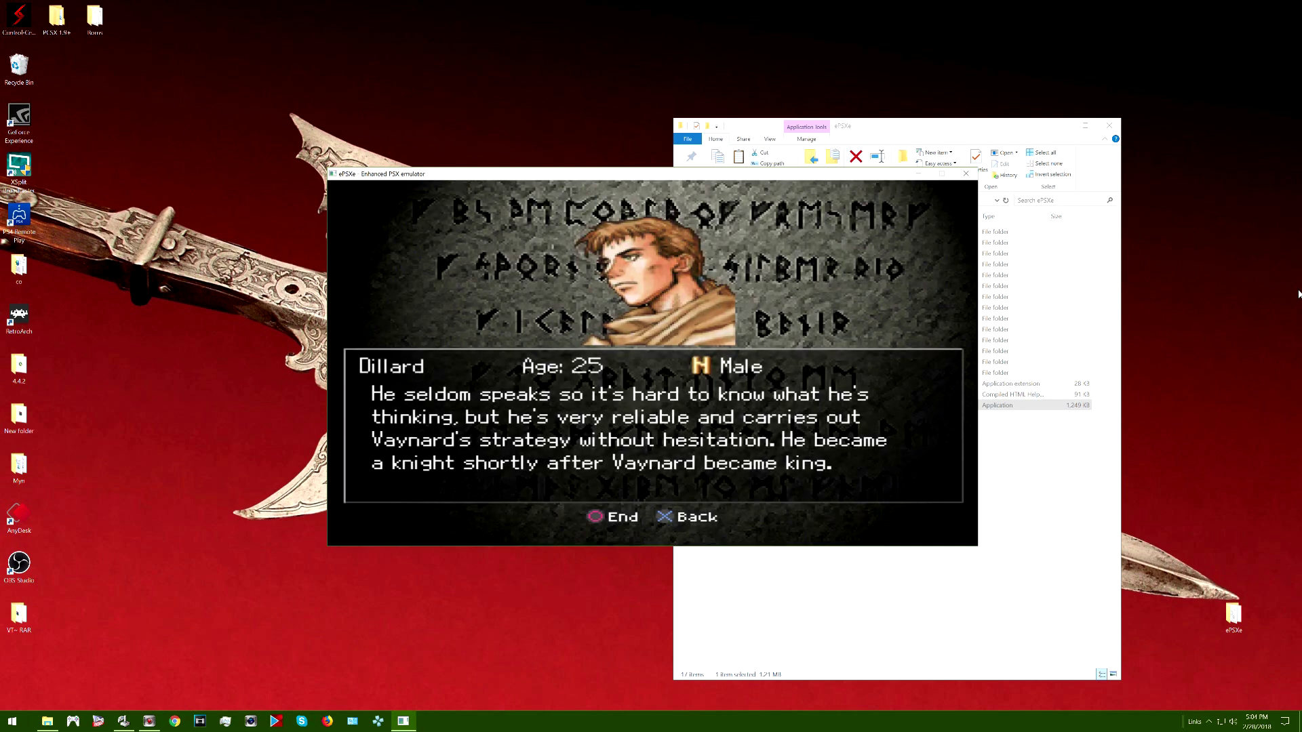
pyautogui.press('z')
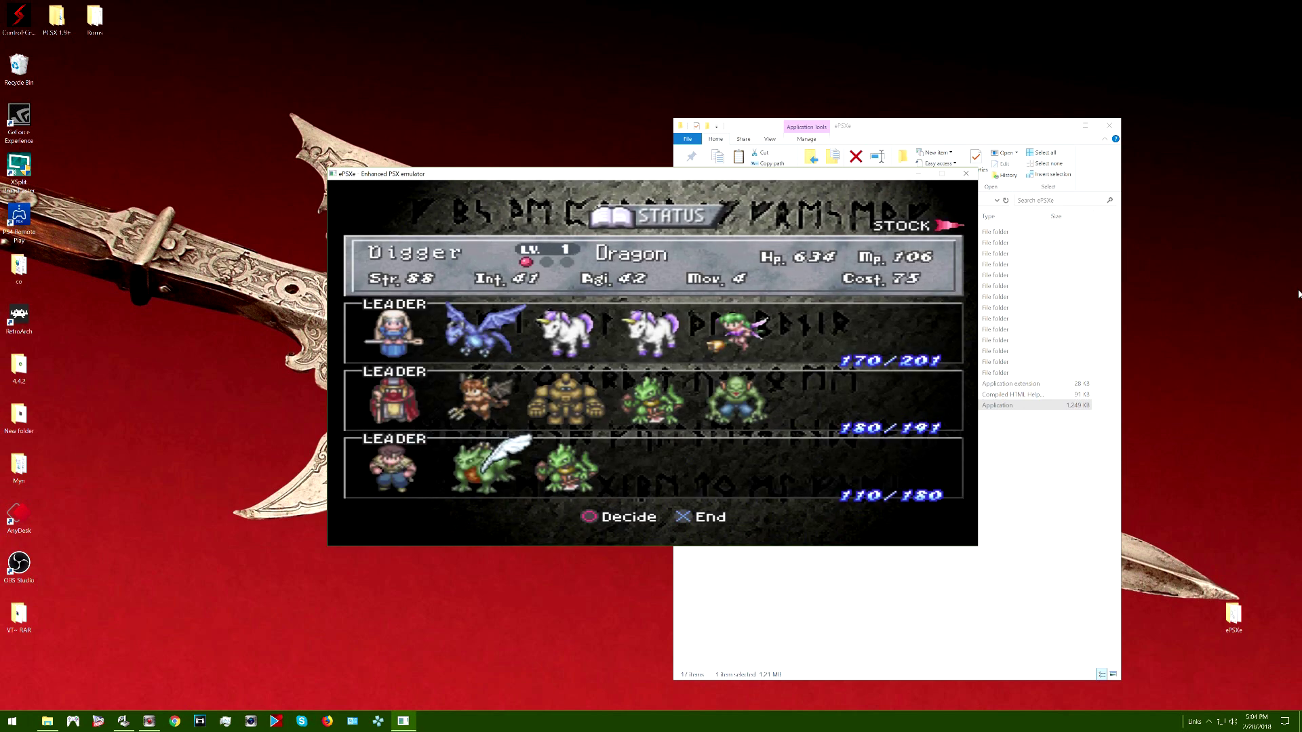
# Look over the status pages of Slava, the Imp in the second troop.
pyautogui.press('Up')
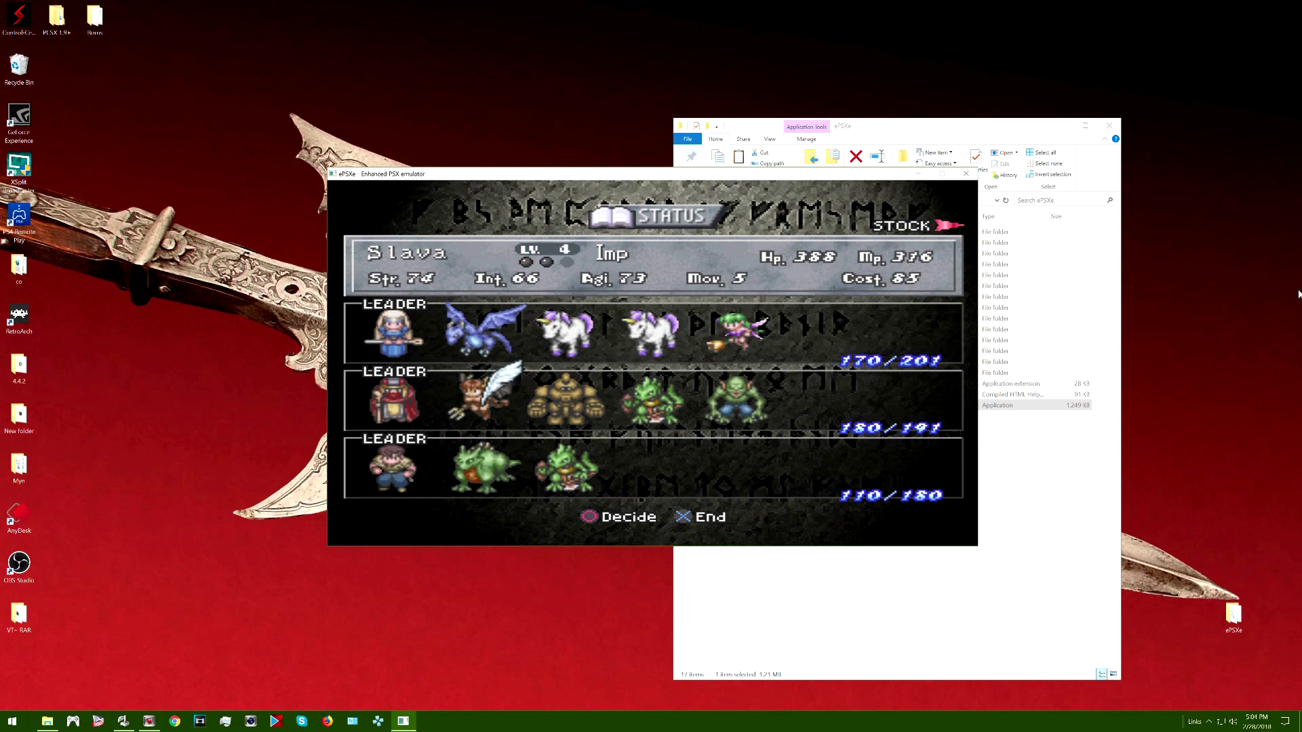
pyautogui.press('x')
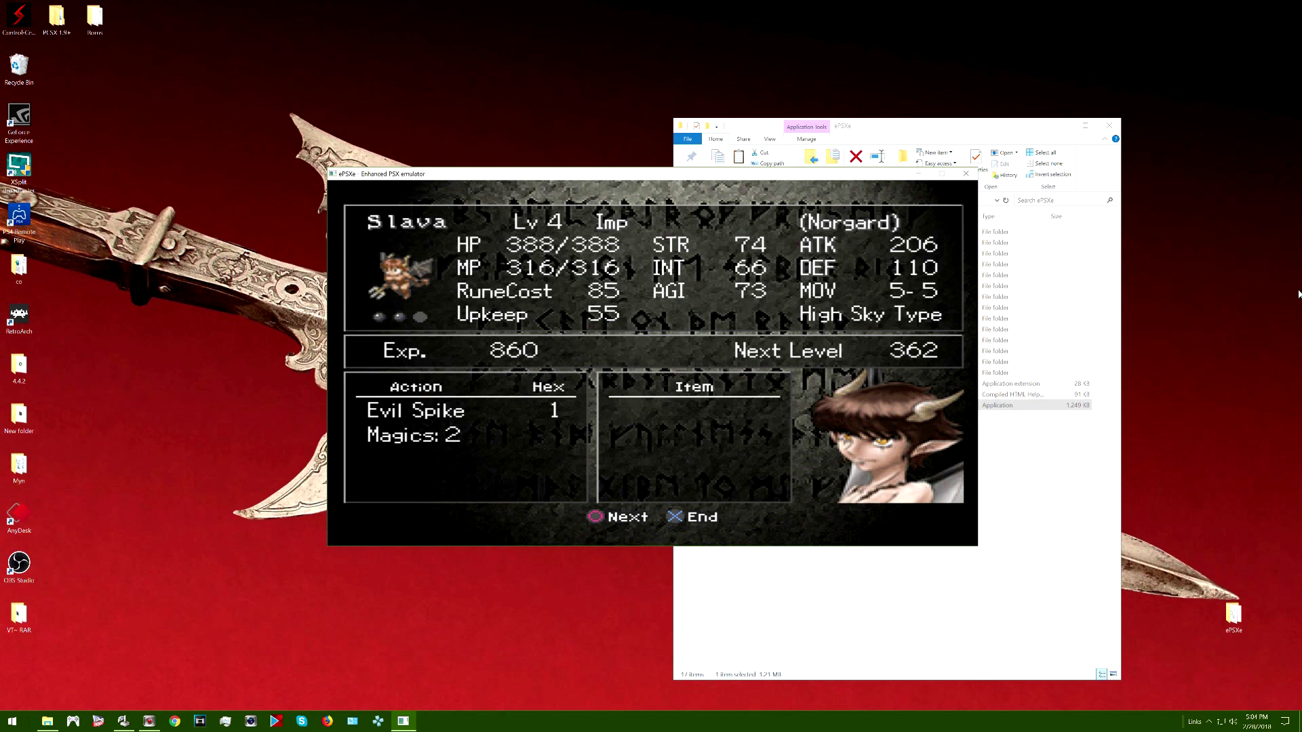
pyautogui.press('x')
pyautogui.press('x')
pyautogui.press('x')
# Return to the map and execute the Organize phase to move on to the Attack phase.
pyautogui.press('Down')
pyautogui.press('Left')
pyautogui.press('x')
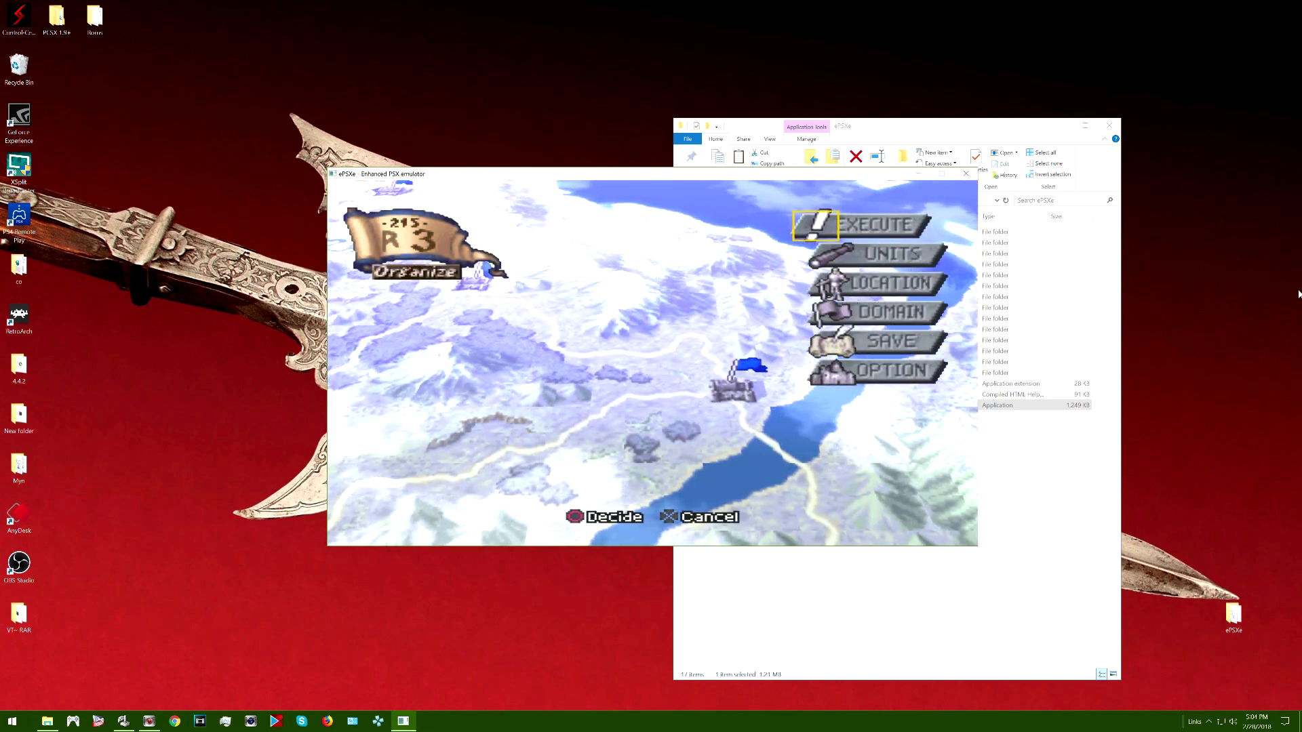
pyautogui.press('x')
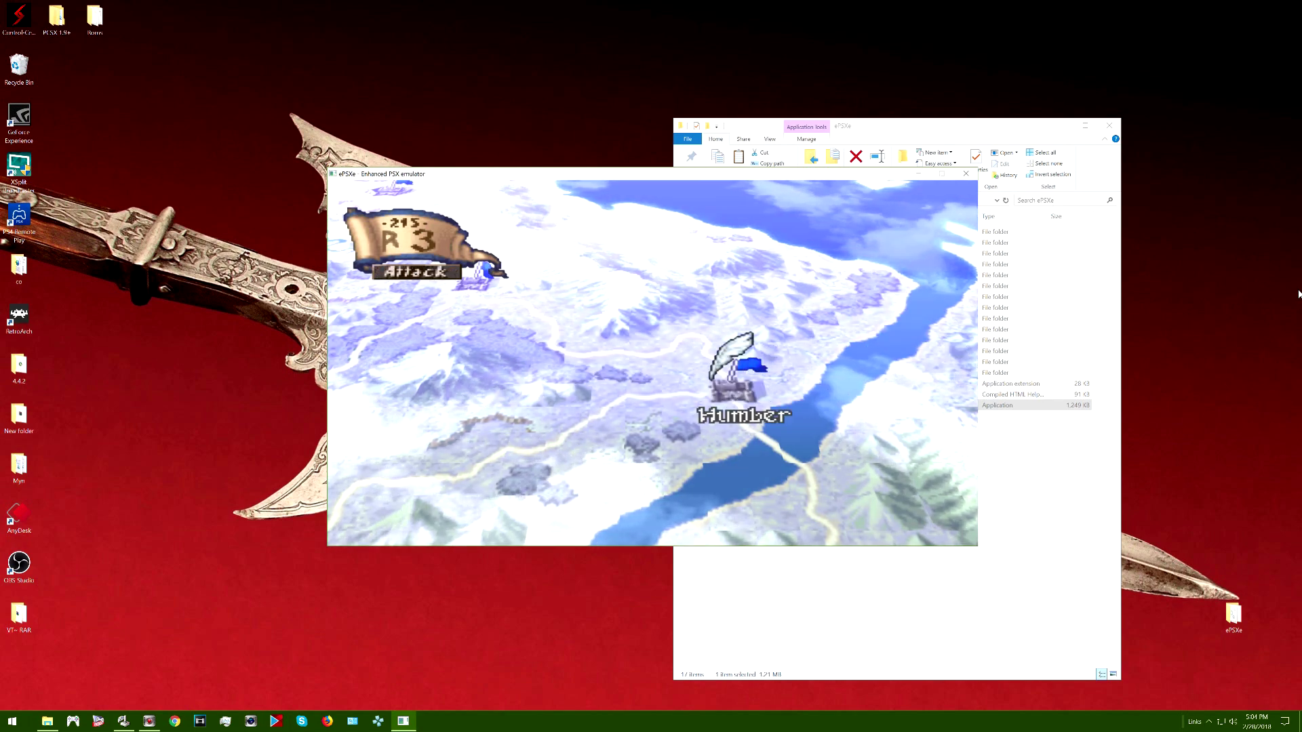
# Look at the attack troop selection for Humber castle and return to the map.
pyautogui.press('x')
pyautogui.press('x')
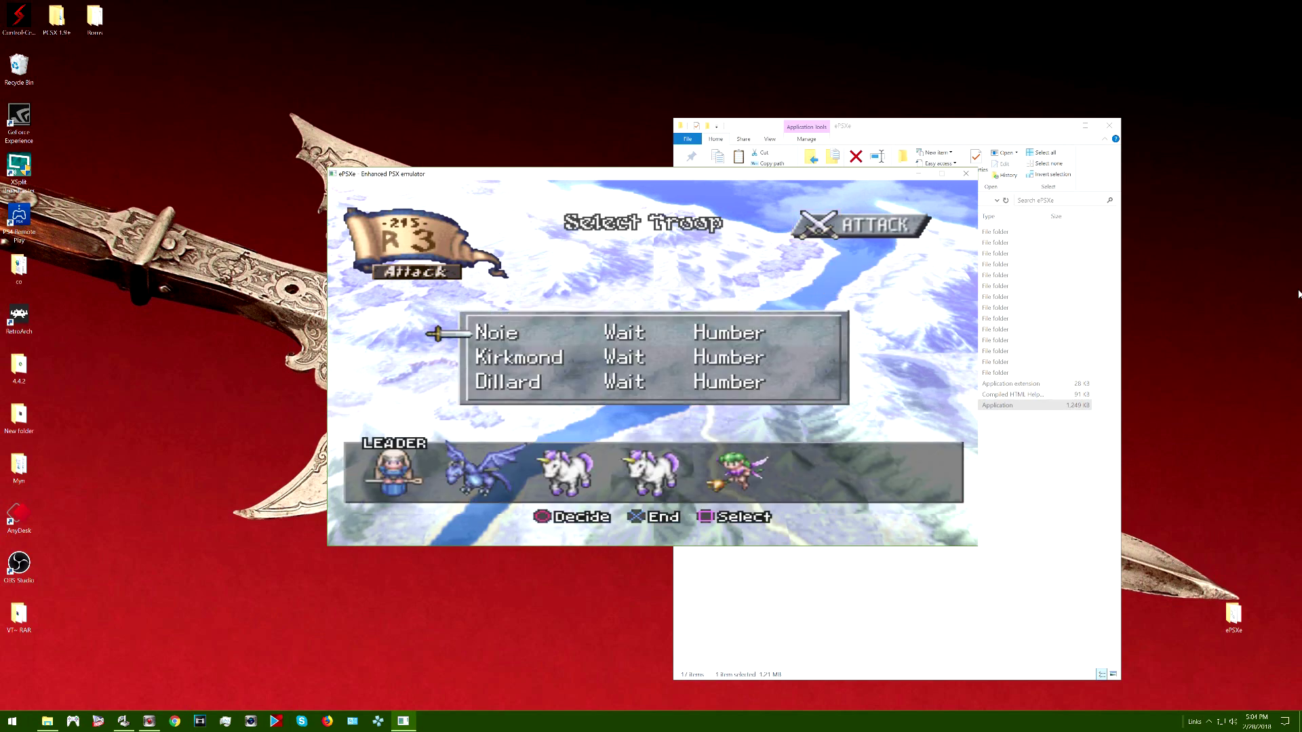
pyautogui.press('x')
pyautogui.press('x')
pyautogui.press('x')
pyautogui.press('x')
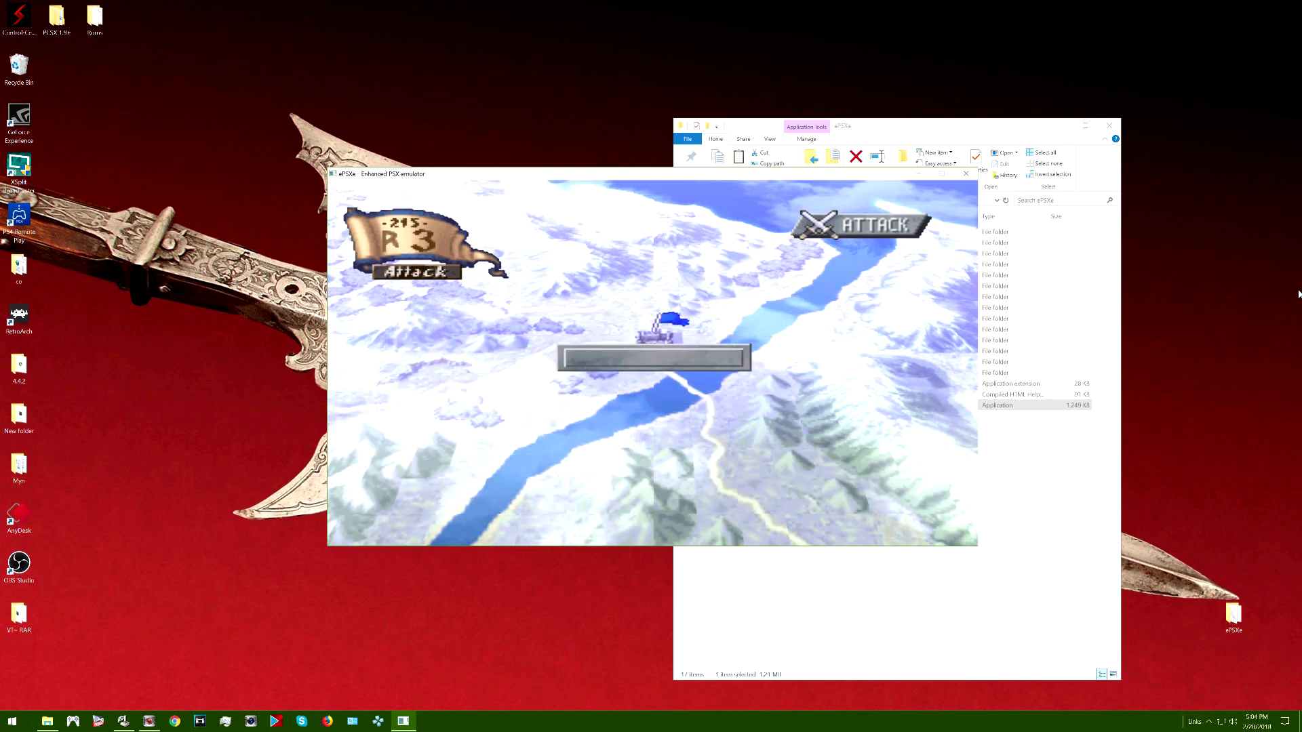
pyautogui.press('Down')
pyautogui.press('x')
pyautogui.press('x')
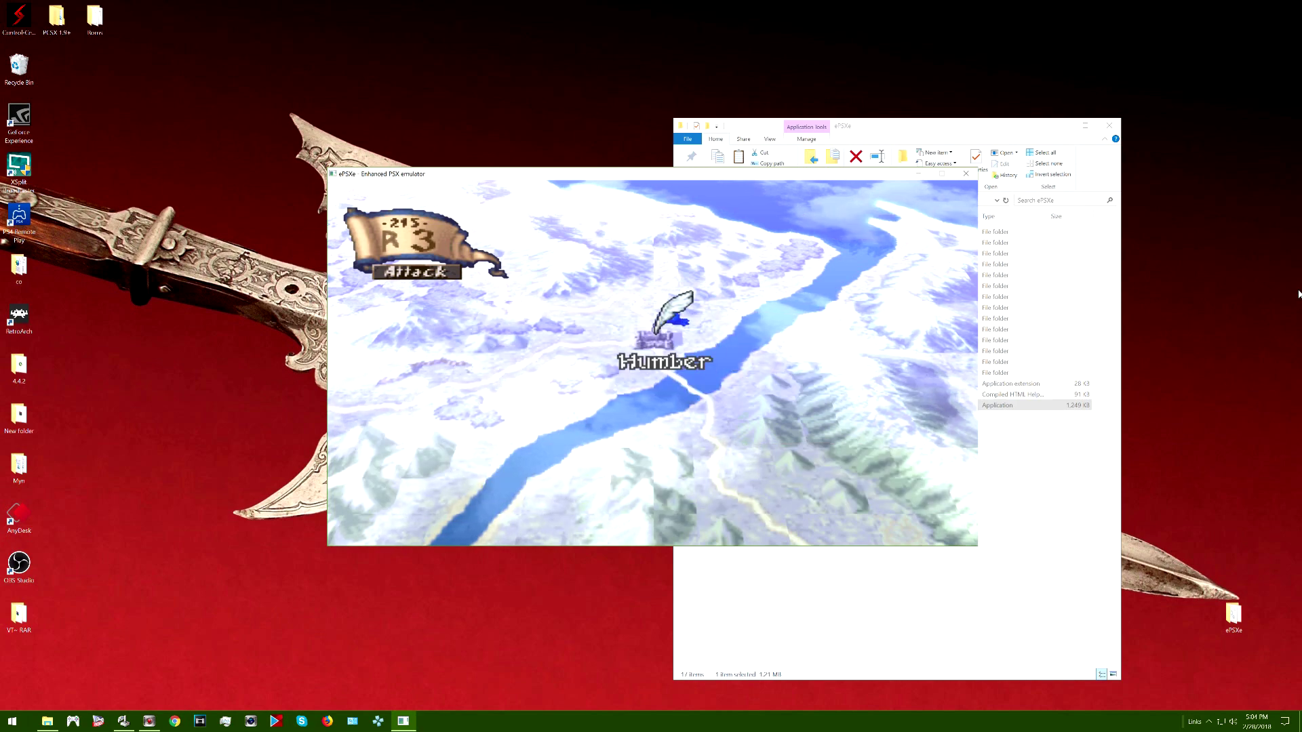
# In the Humber battle, choose the Fury spell from the magic available to Kirkmond, the Elementist.
pyautogui.press('x')
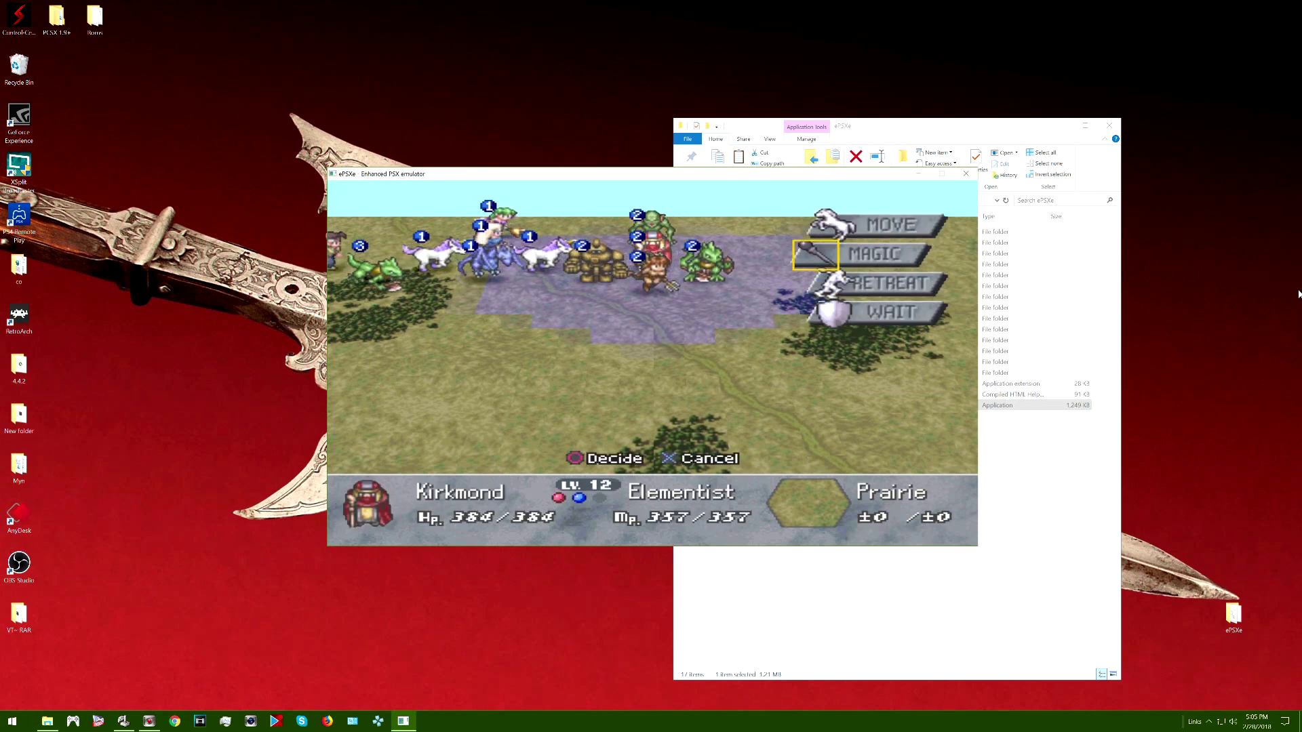
pyautogui.press('x')
pyautogui.press('Down')
pyautogui.press('Down')
pyautogui.press('Down')
pyautogui.press('Down')
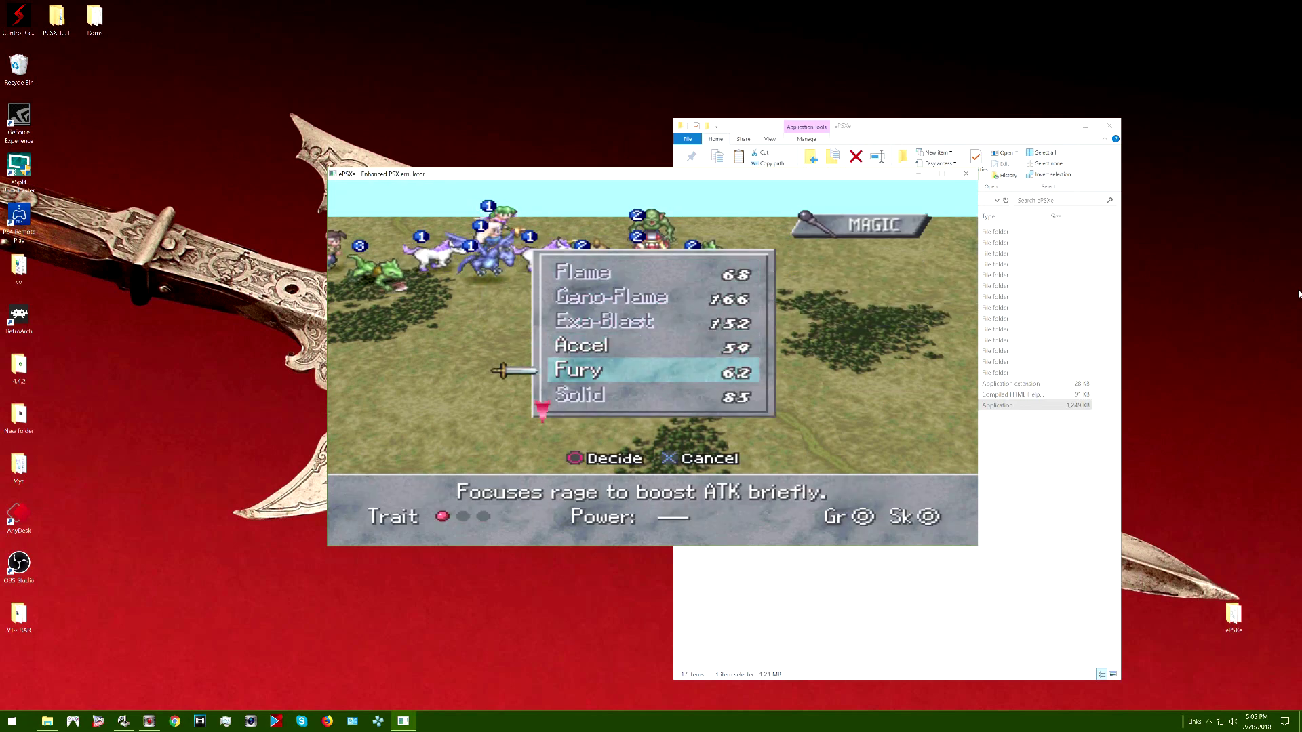
pyautogui.press('Down')
pyautogui.press('Up')
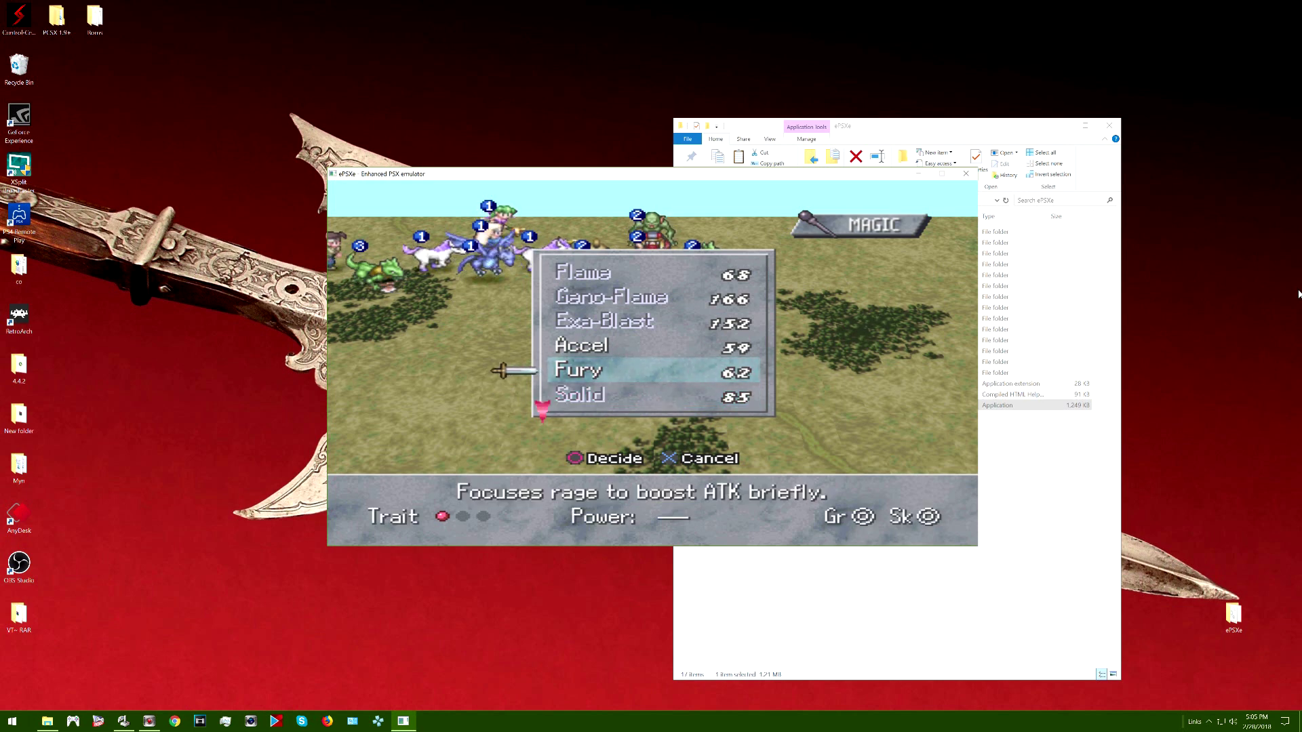
pyautogui.press('x')
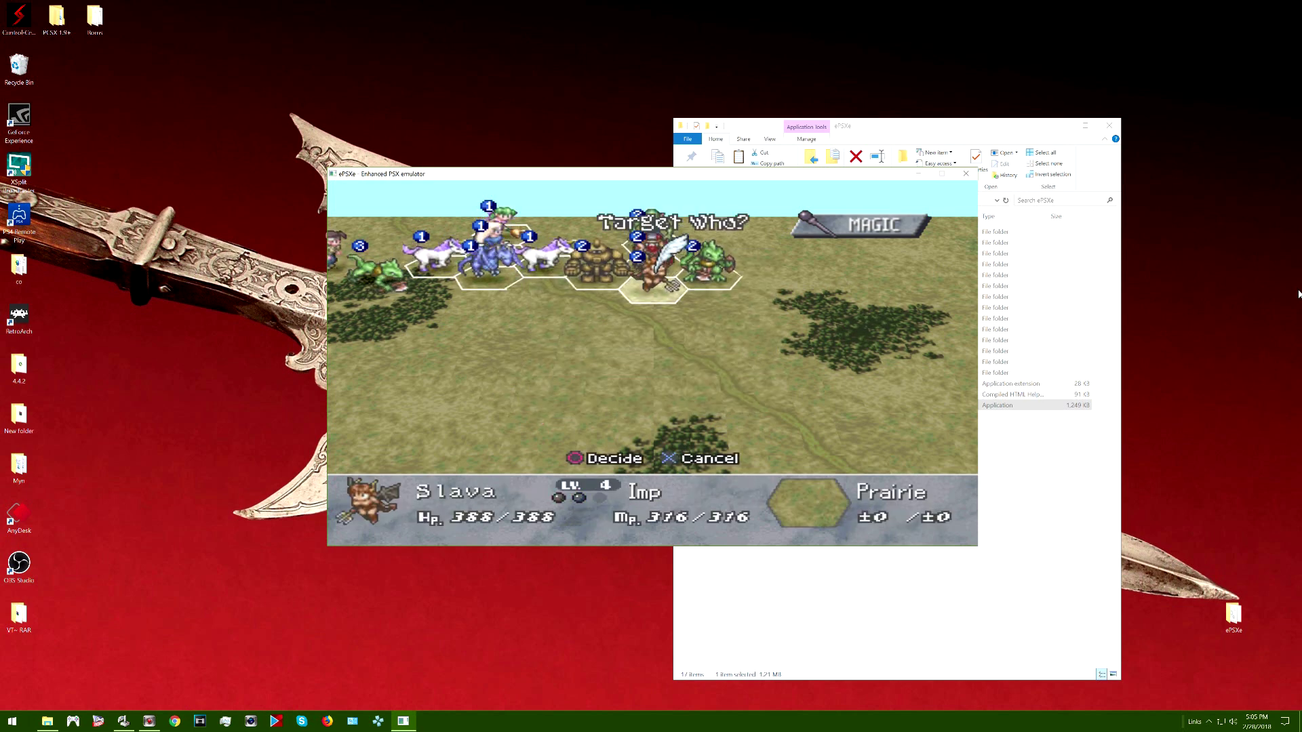
# Target Pile, the Clay Golem in the second troop, and cast Kirkmond's Fury spell on it.
pyautogui.press('Right')
pyautogui.press('Left')
pyautogui.press('Left')
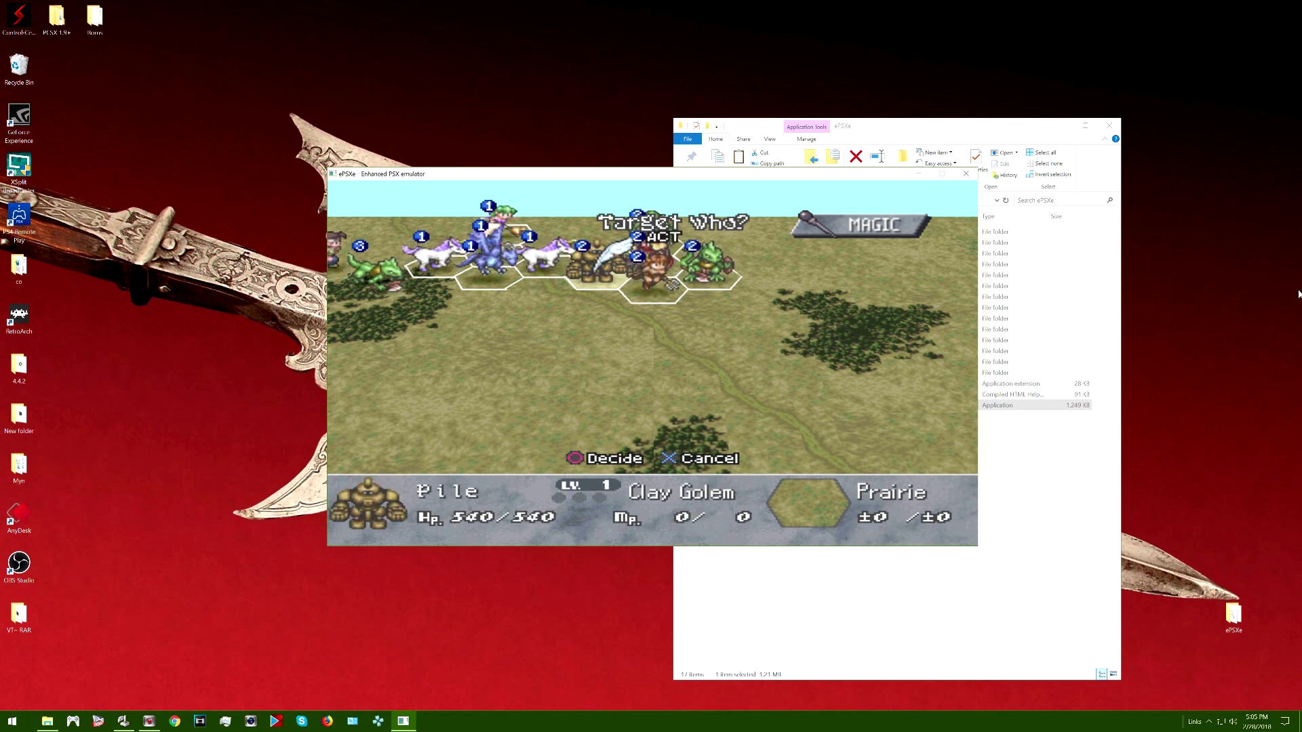
pyautogui.press('Left')
pyautogui.press('Right')
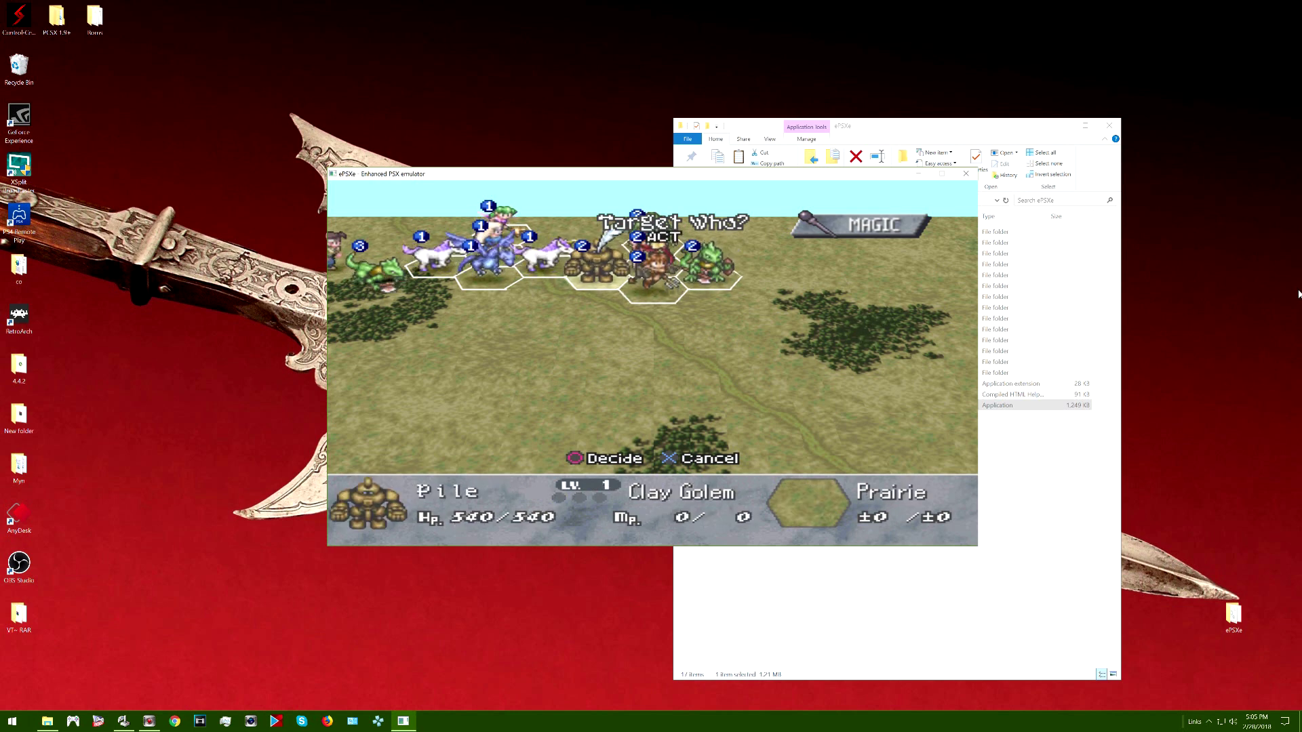
pyautogui.press('x')
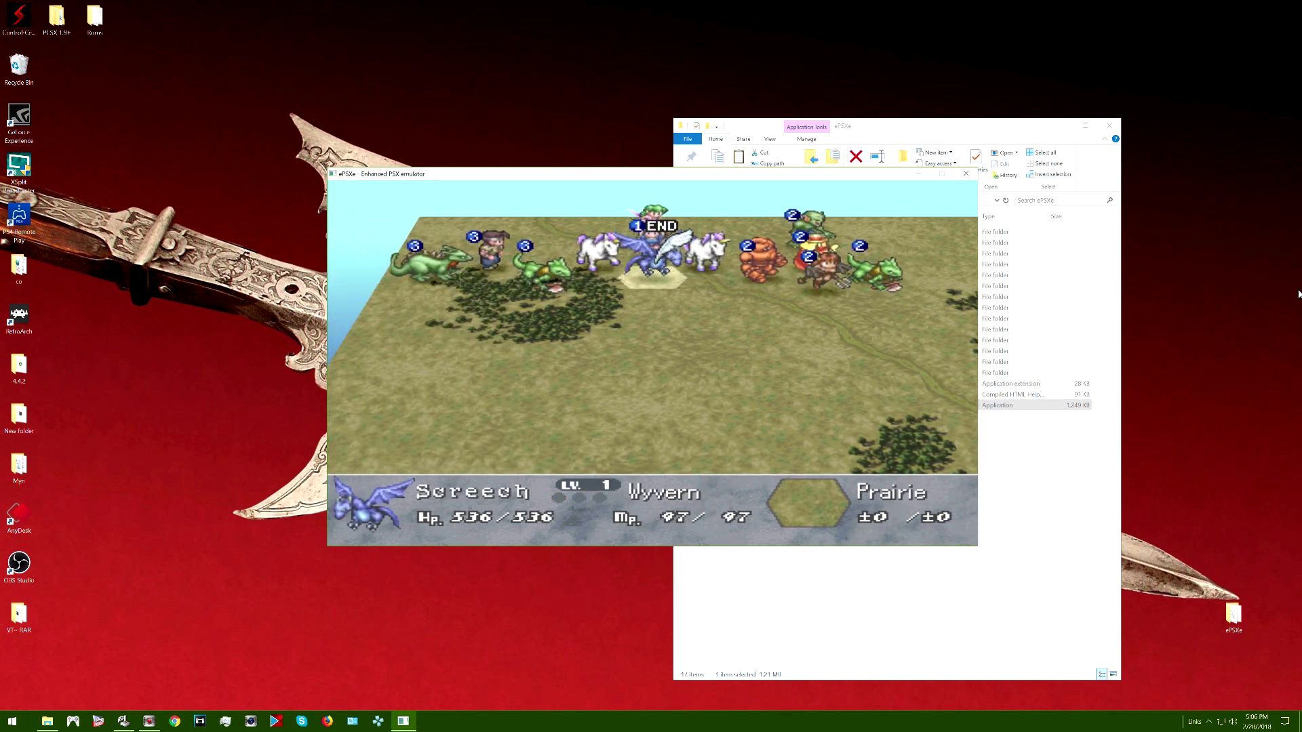
# Have Fawn, the Pixie in the first troop, cast a spell on Slava, the Imp in the second troop.
pyautogui.press('x')
pyautogui.press('x')
pyautogui.press('Down')
pyautogui.press('x')
pyautogui.press('x')
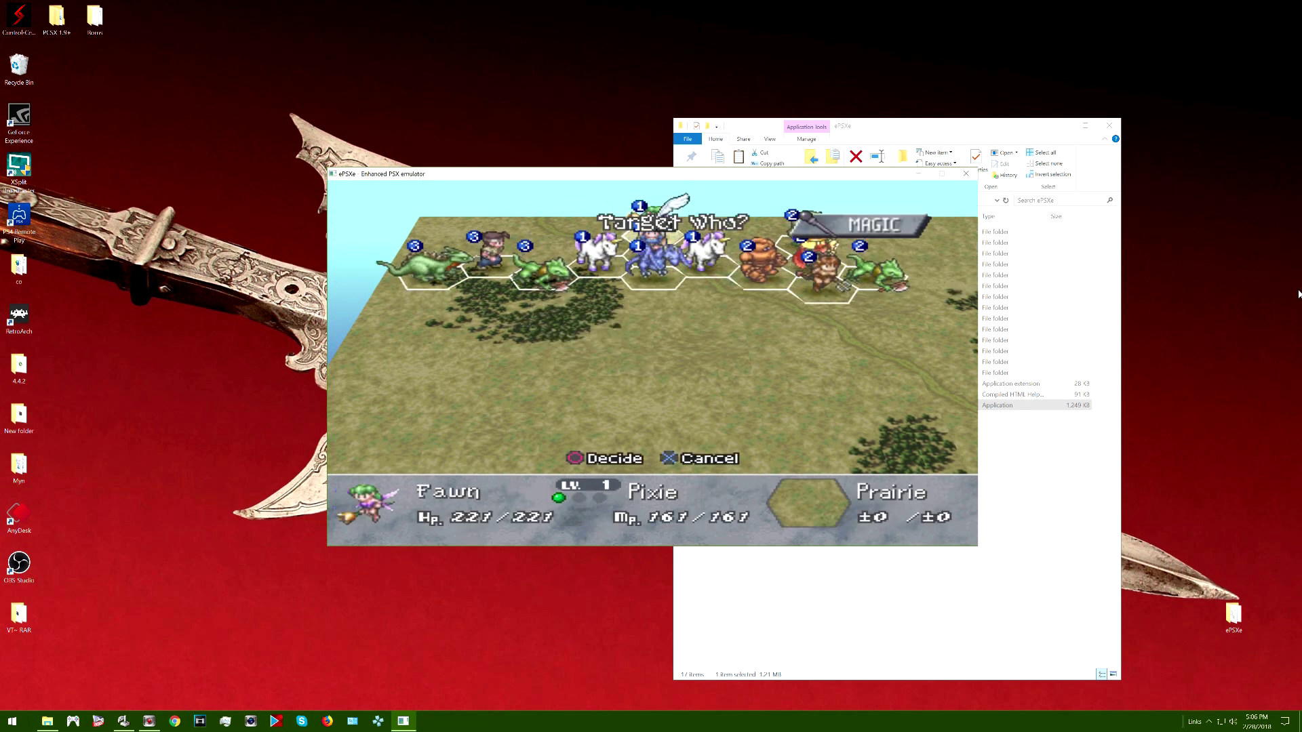
pyautogui.press('Right')
pyautogui.press('Right')
pyautogui.press('Right')
pyautogui.press('Right')
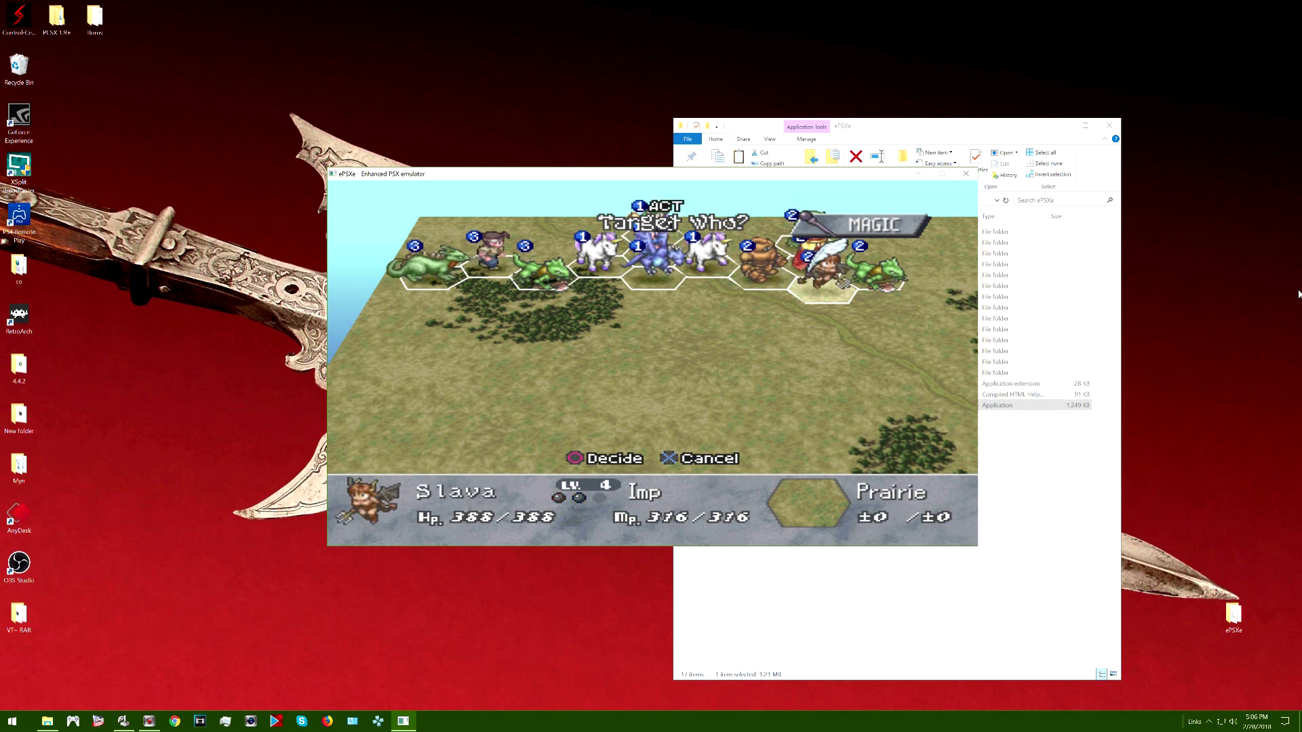
pyautogui.press('x')
pyautogui.press('x')
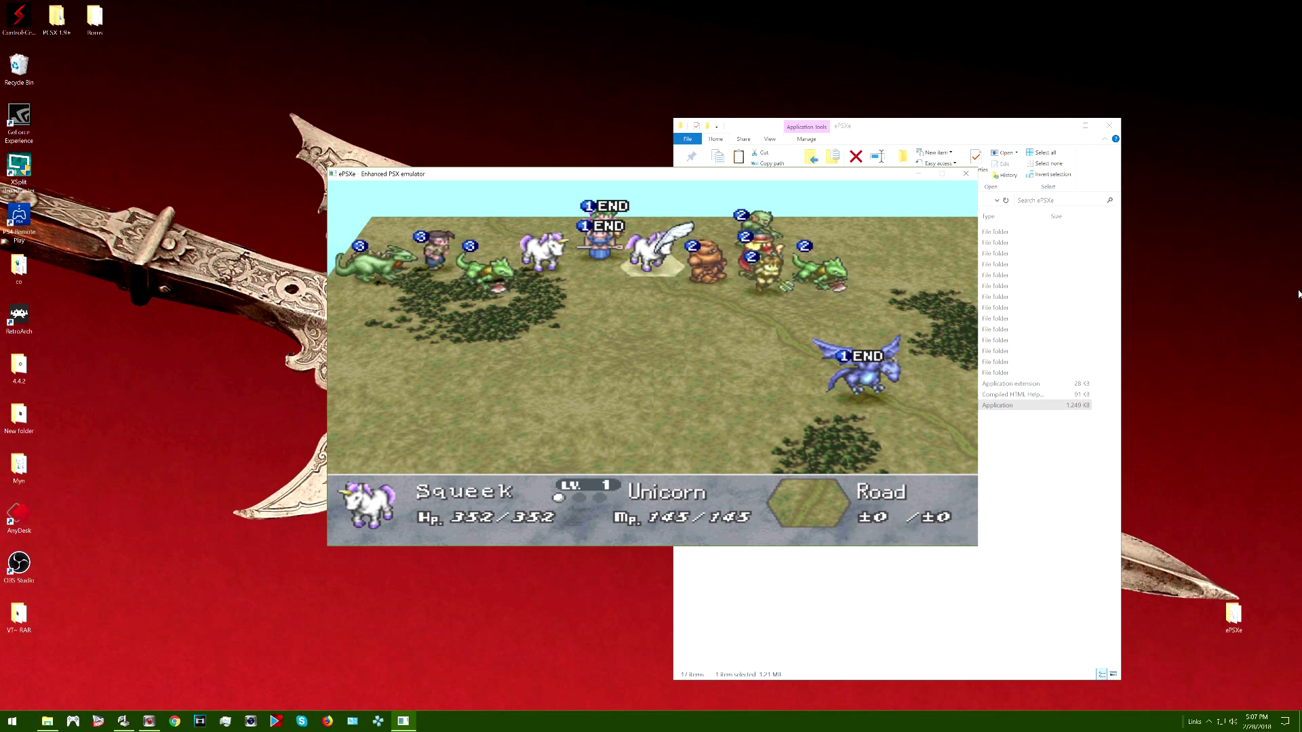
# Leave the running game and return to the emulator's main window.
pyautogui.press('Escape')
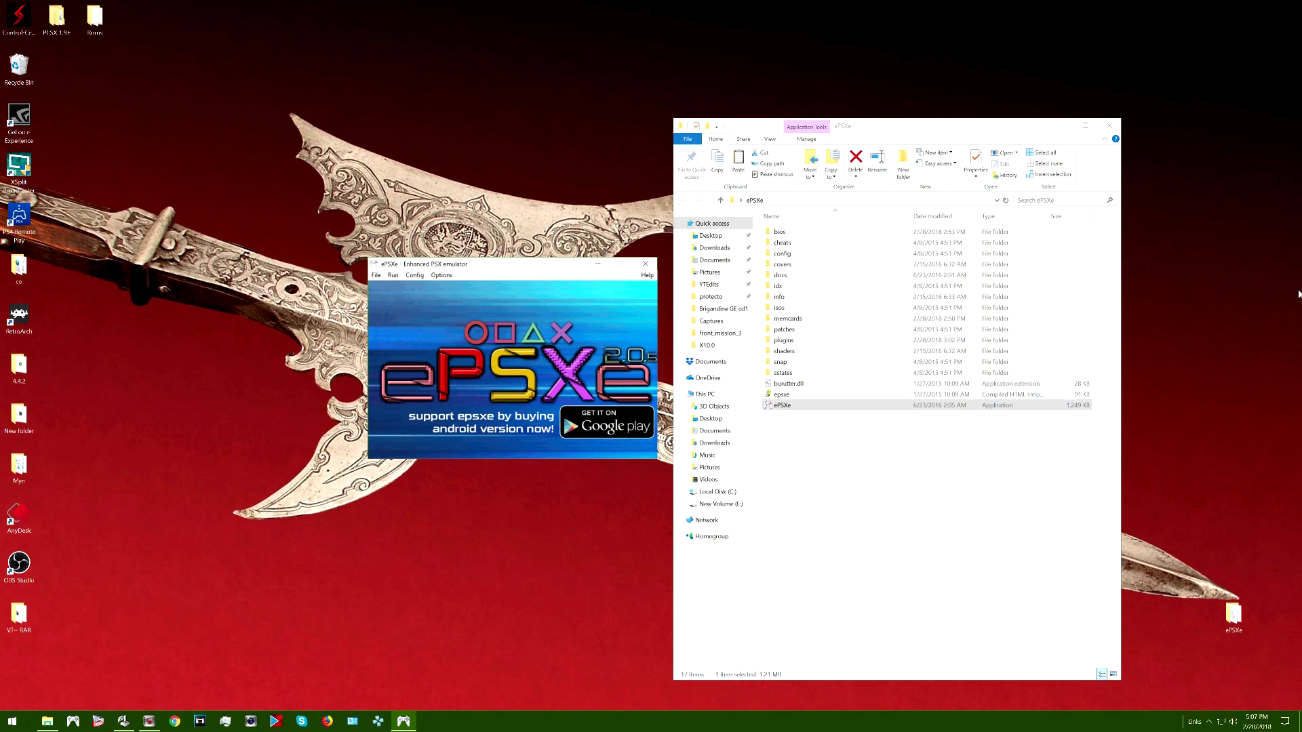